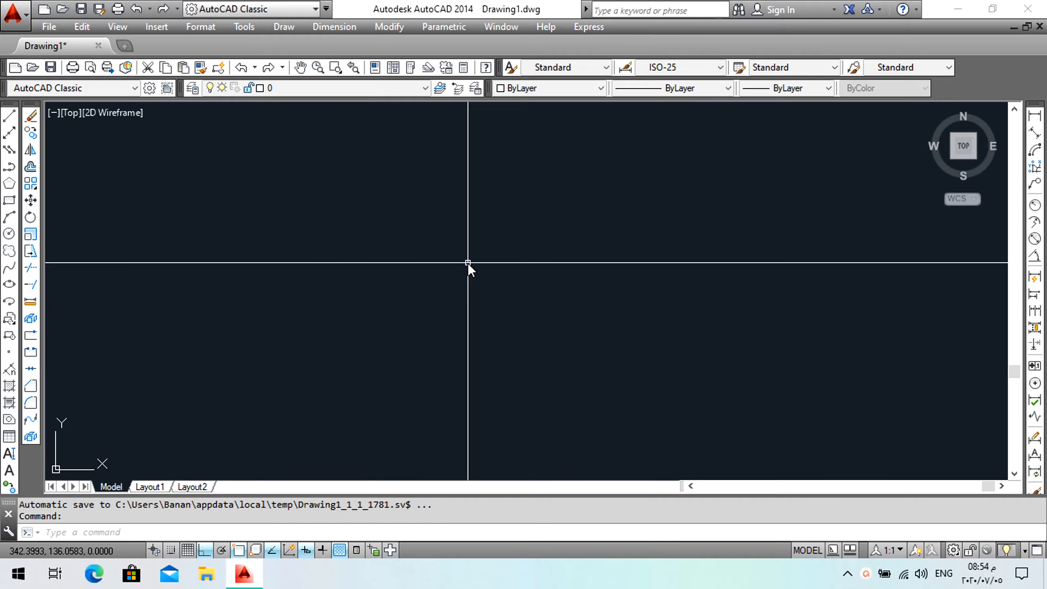
Set the crosshair size to 9 in the display options and apply it.
left_click(250, 32)
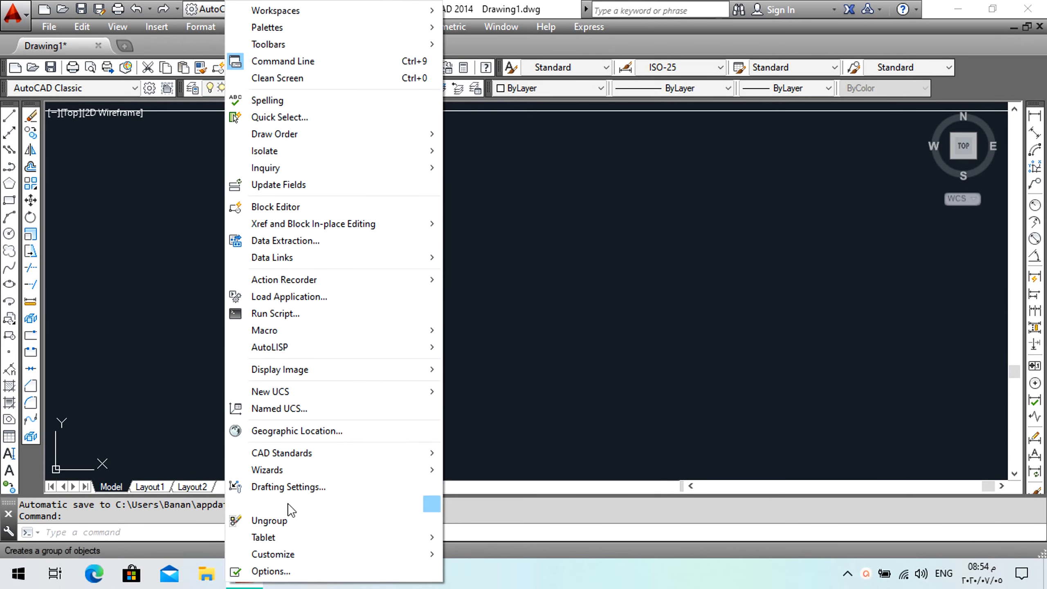
left_click(300, 575)
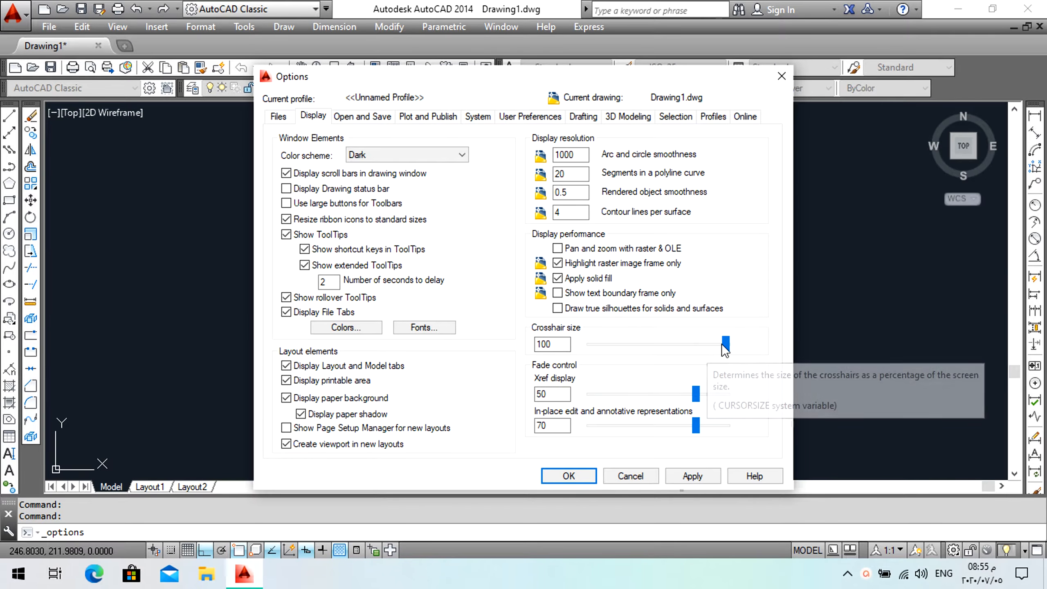
left_click_drag(724, 348, 590, 346)
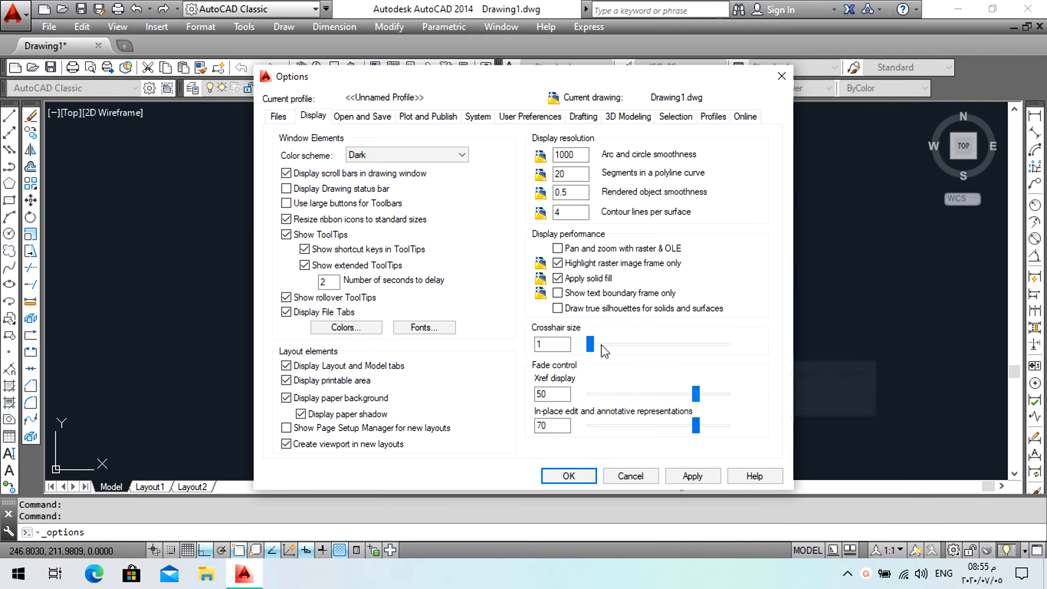
left_click(598, 344)
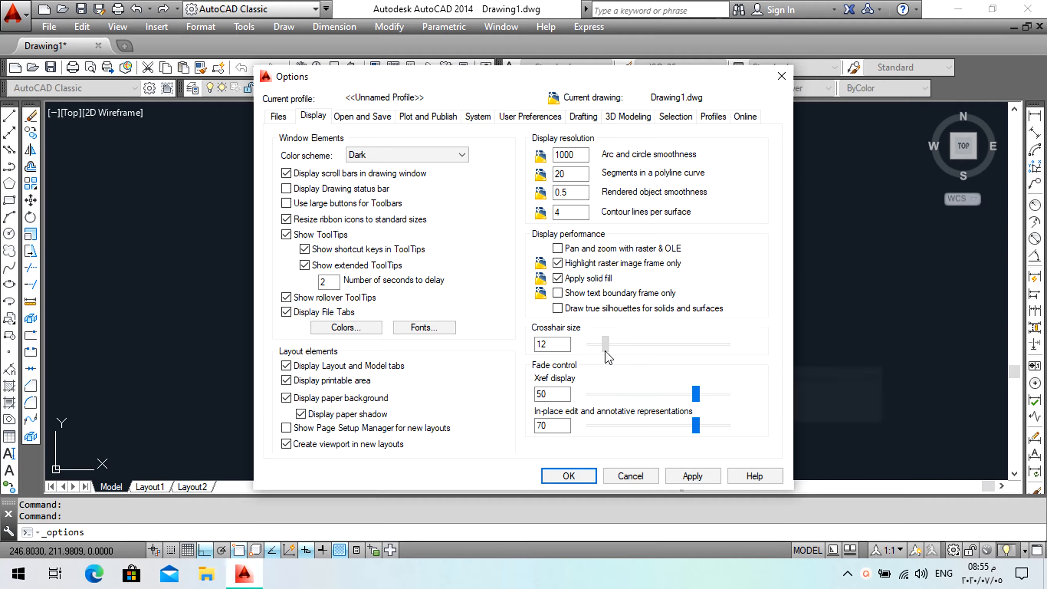
left_click_drag(605, 350, 601, 346)
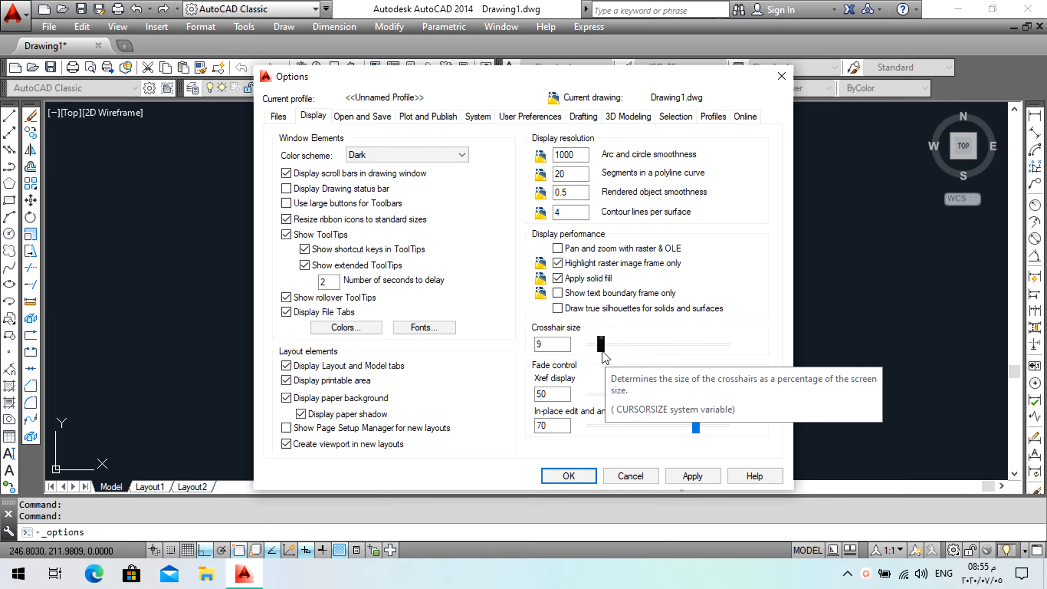
left_click(692, 474)
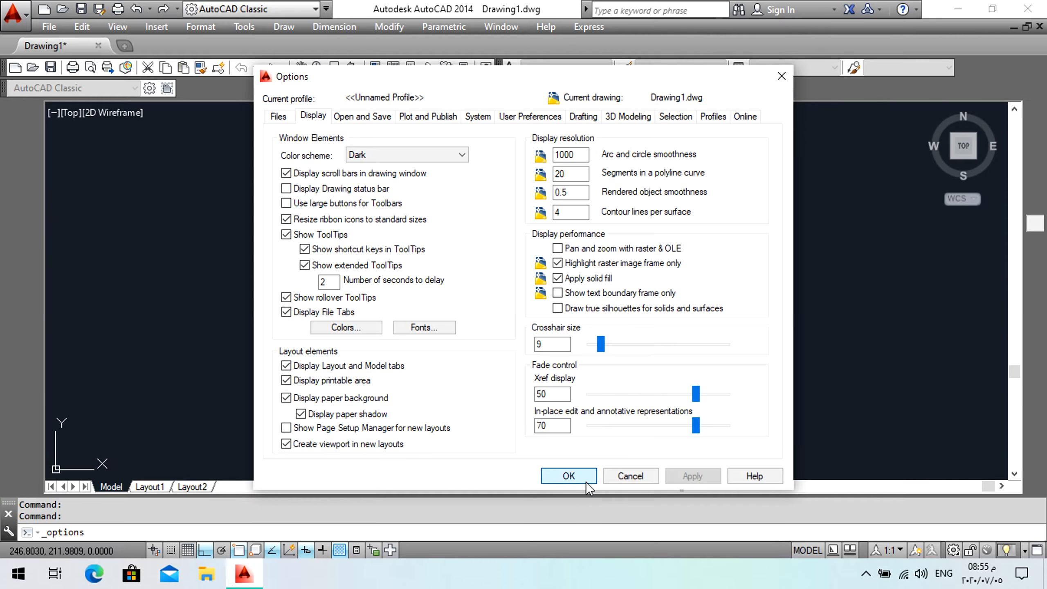
left_click(585, 481)
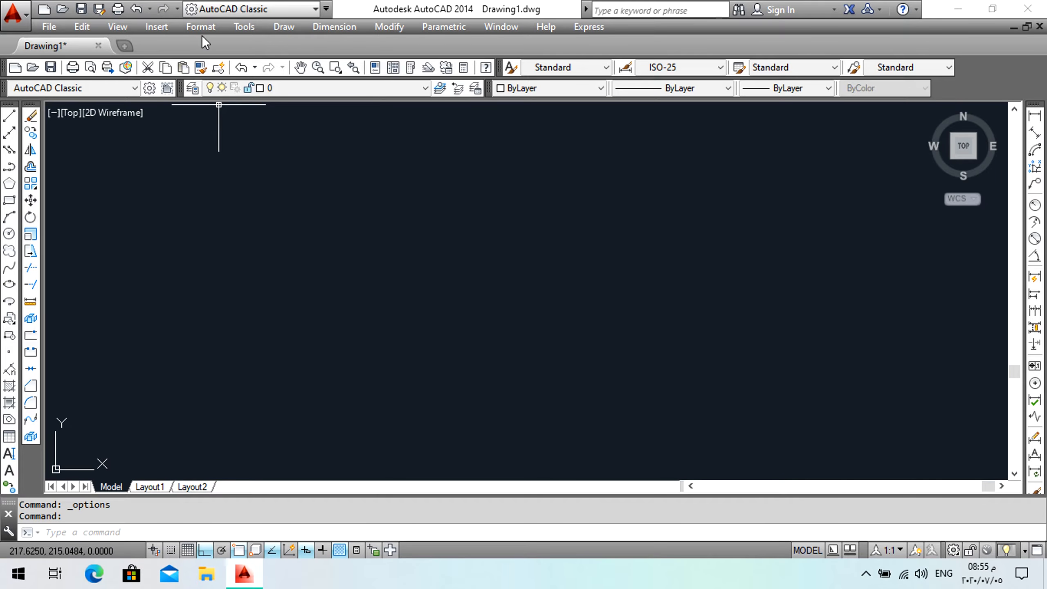
Set the crosshair size back to 100 in the display options and apply it.
left_click(252, 28)
left_click(326, 571)
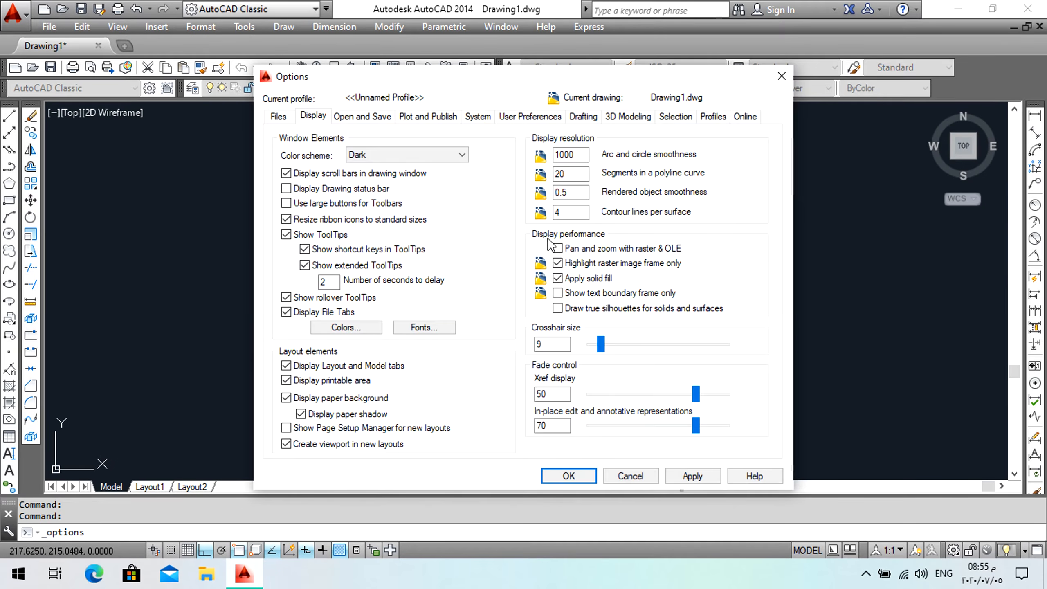
left_click_drag(601, 343, 725, 344)
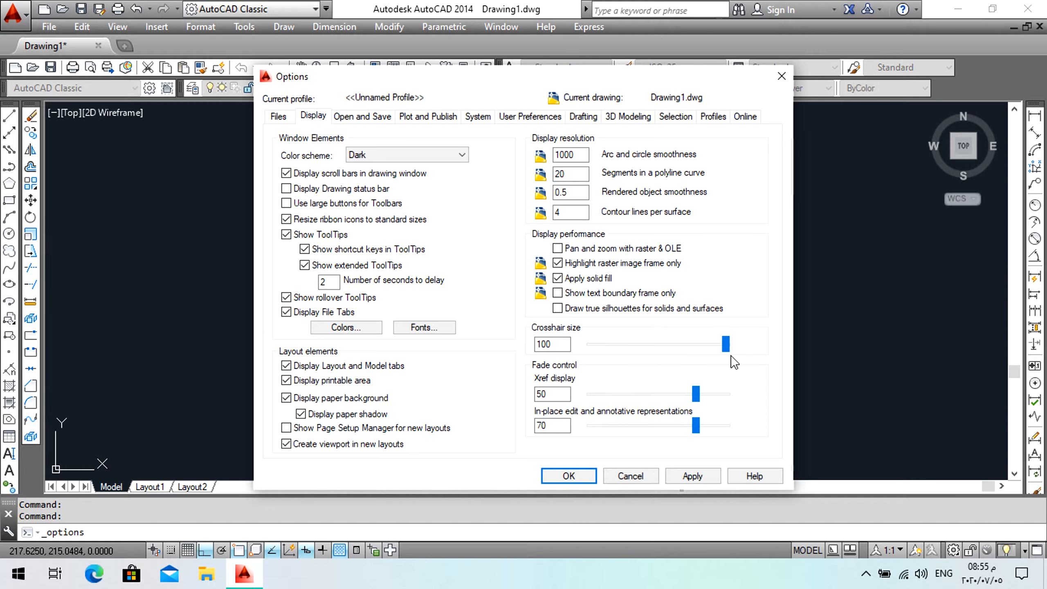
left_click(682, 474)
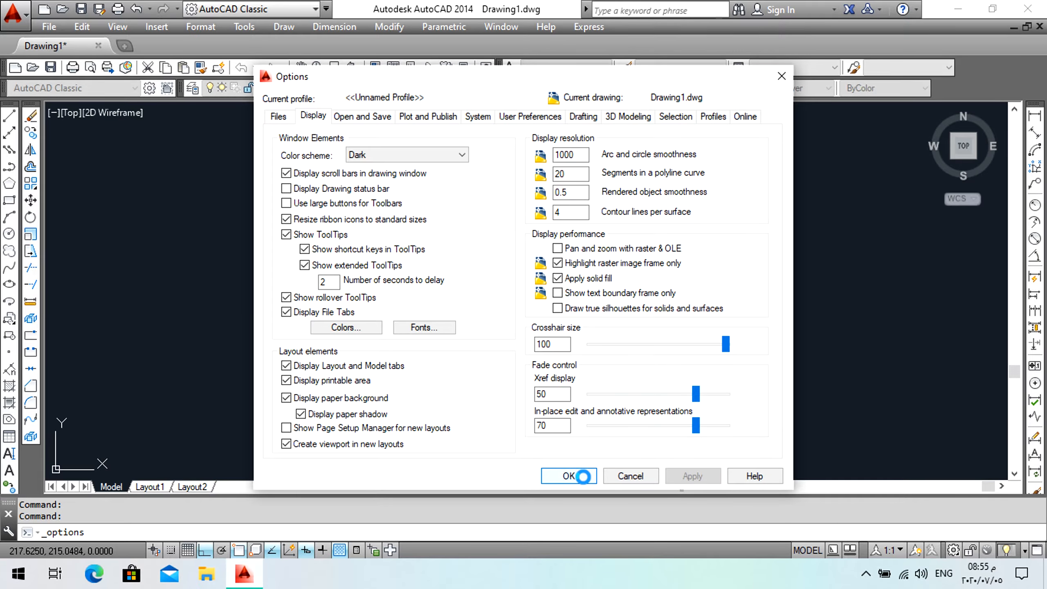
left_click(571, 477)
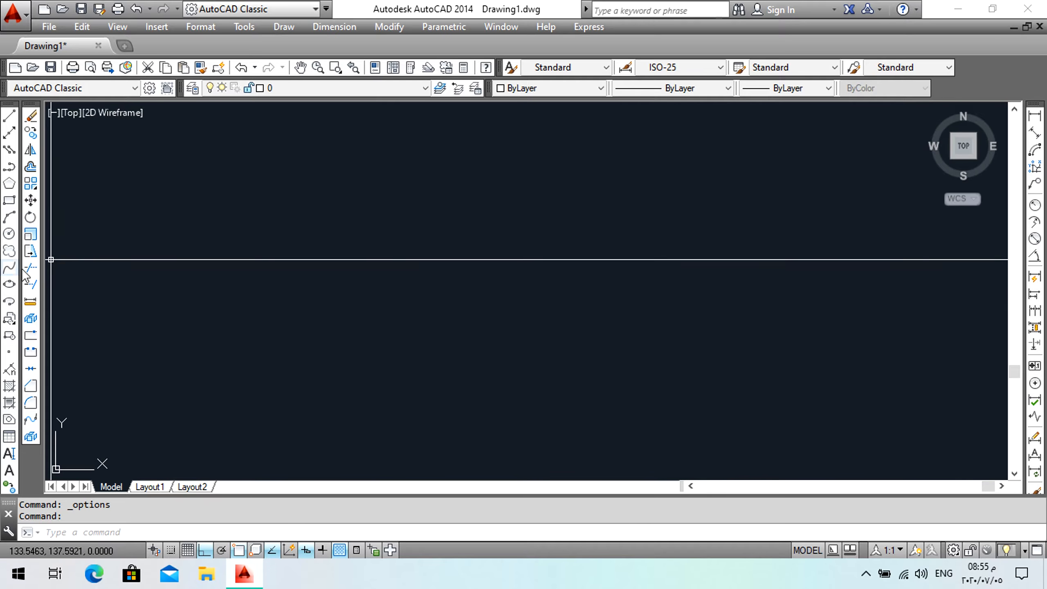
Draw a horizontal line across the middle of the drawing area.
left_click(9, 115)
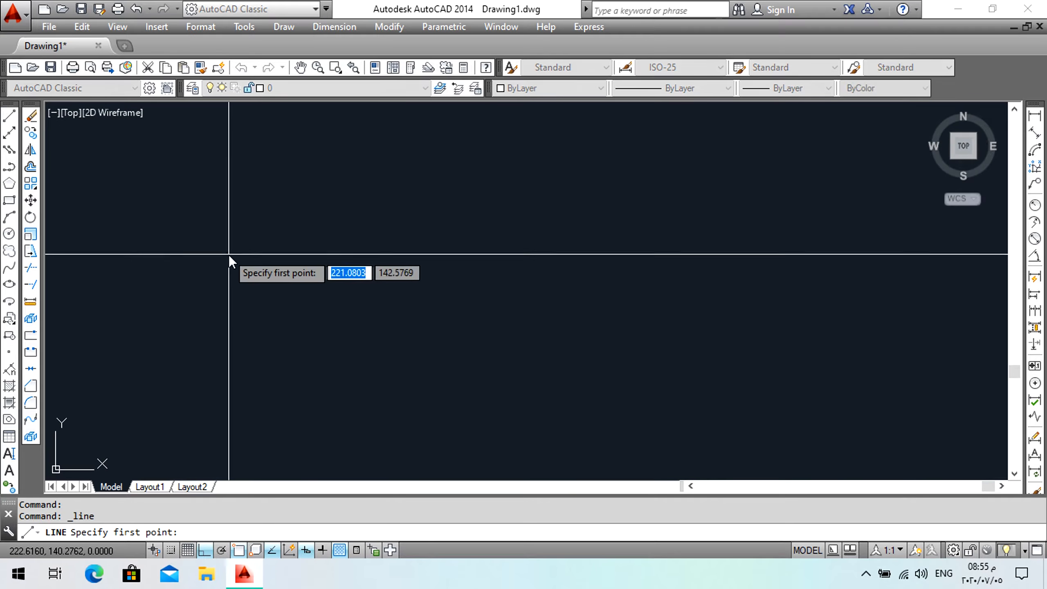
left_click(243, 284)
left_click(696, 281)
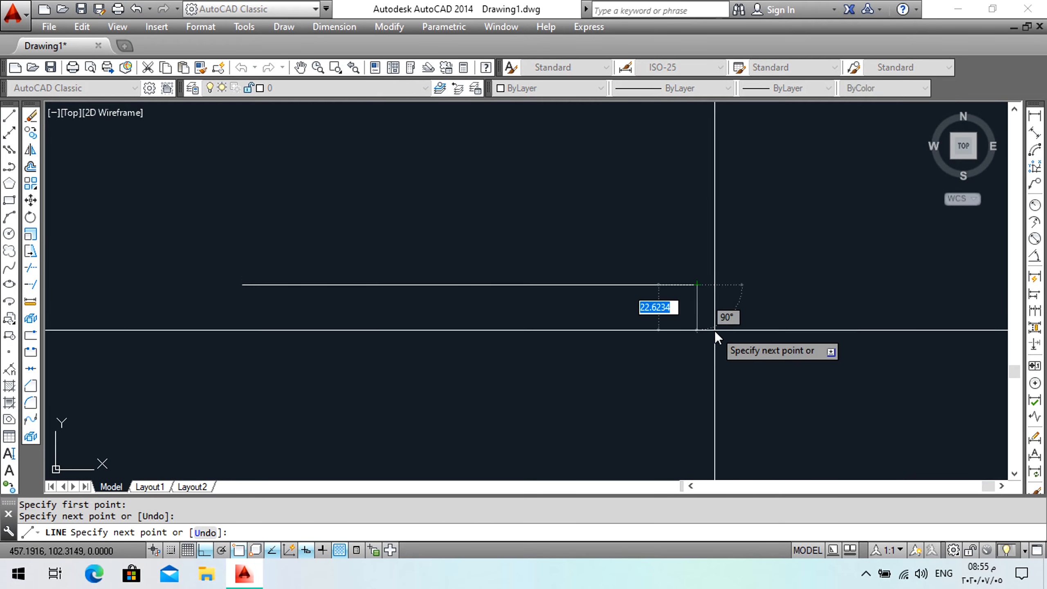
key("Return")
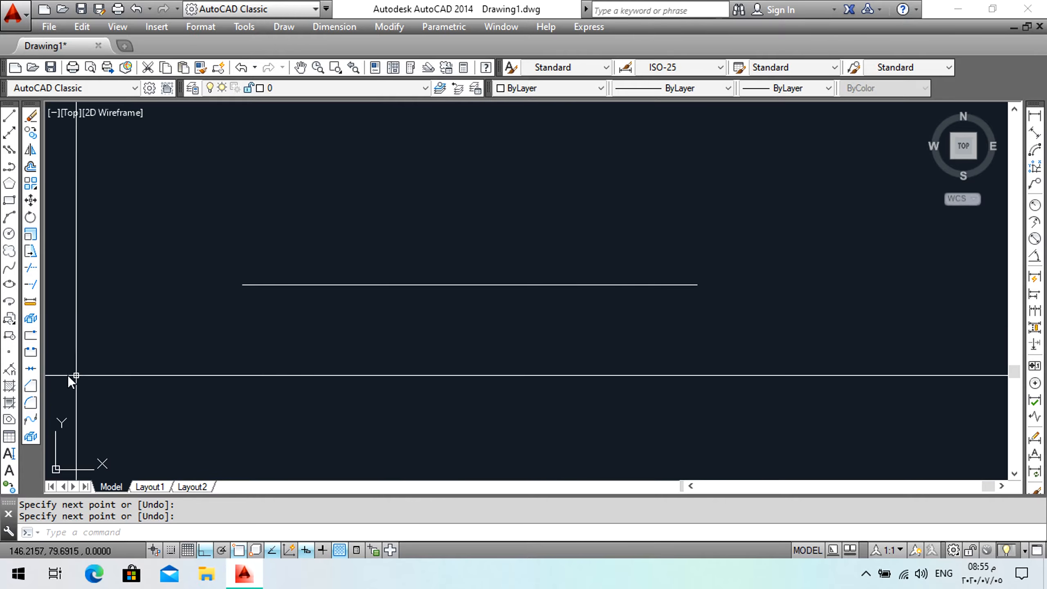
Divide the horizontal line into 6 equal segments.
left_click(10, 371)
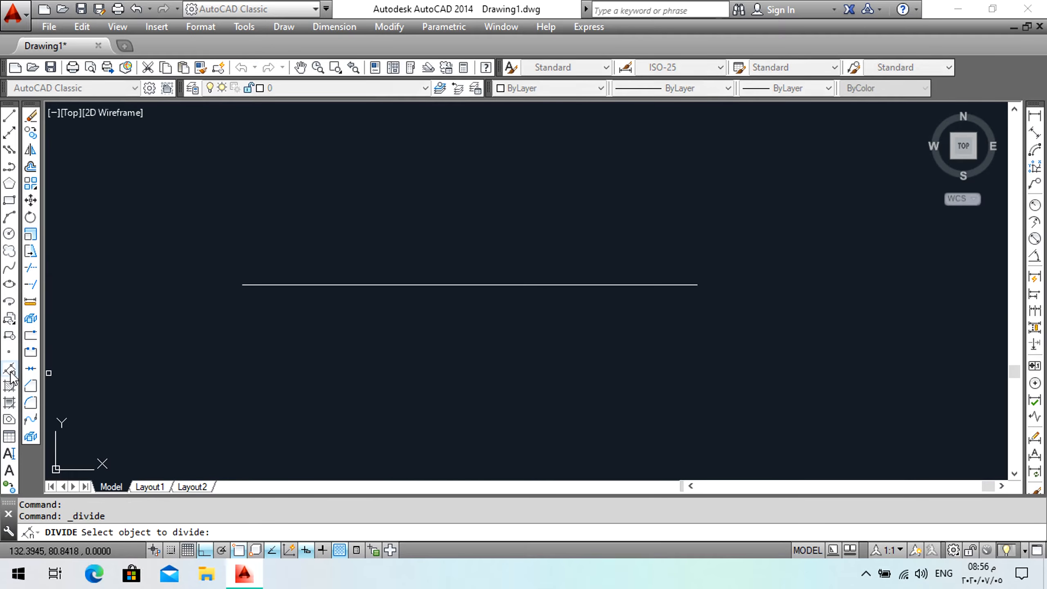
left_click(386, 288)
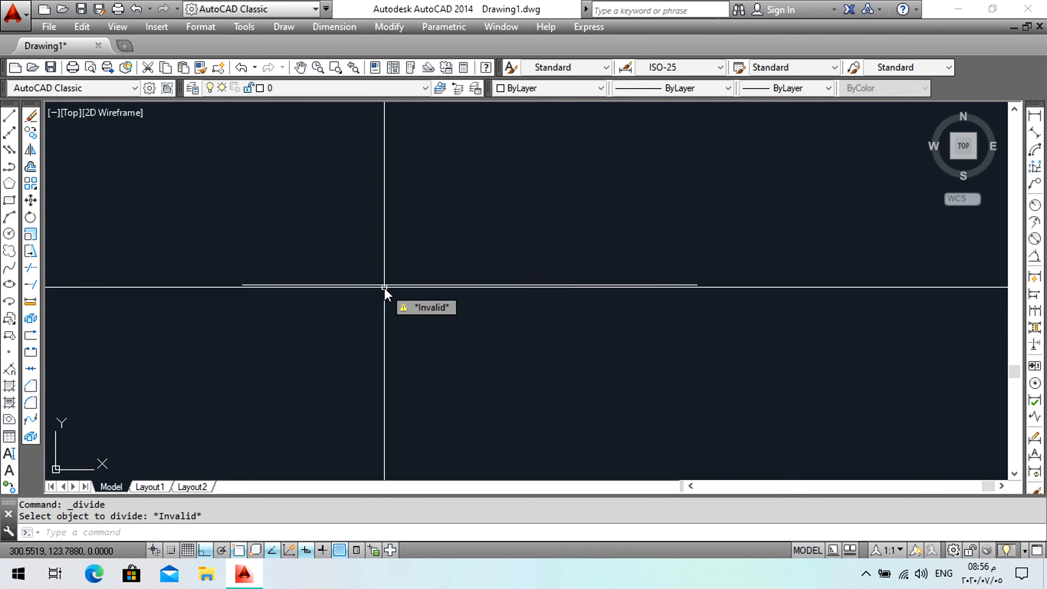
left_click(12, 370)
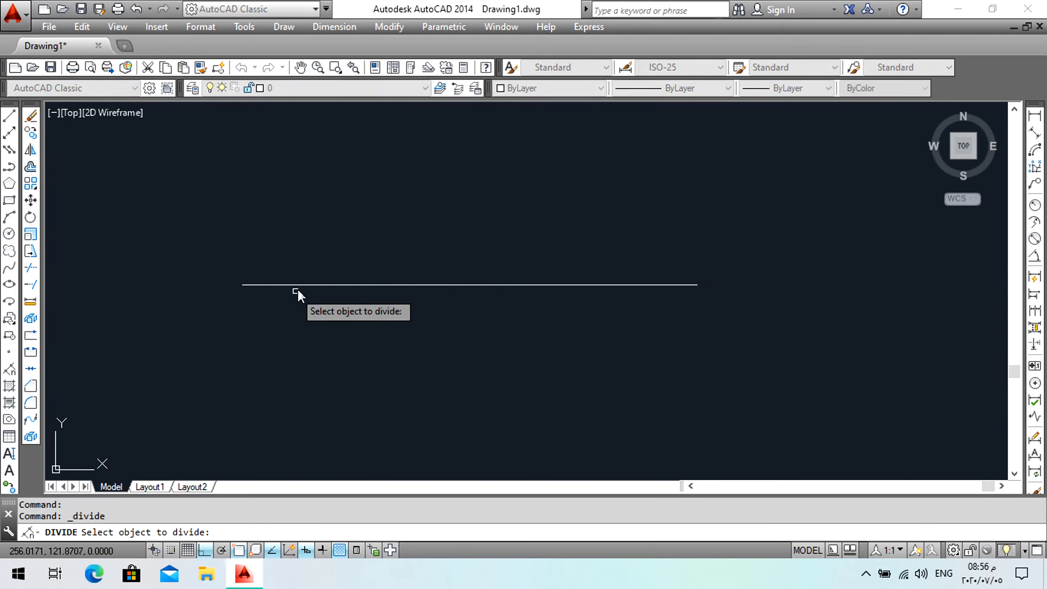
left_click(304, 285)
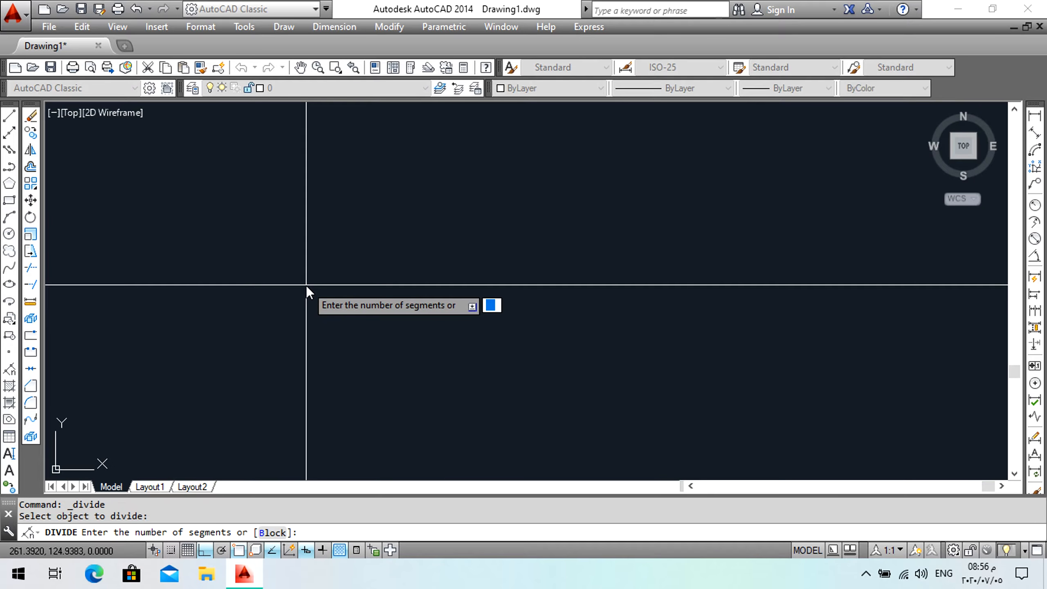
type("6")
key("Return")
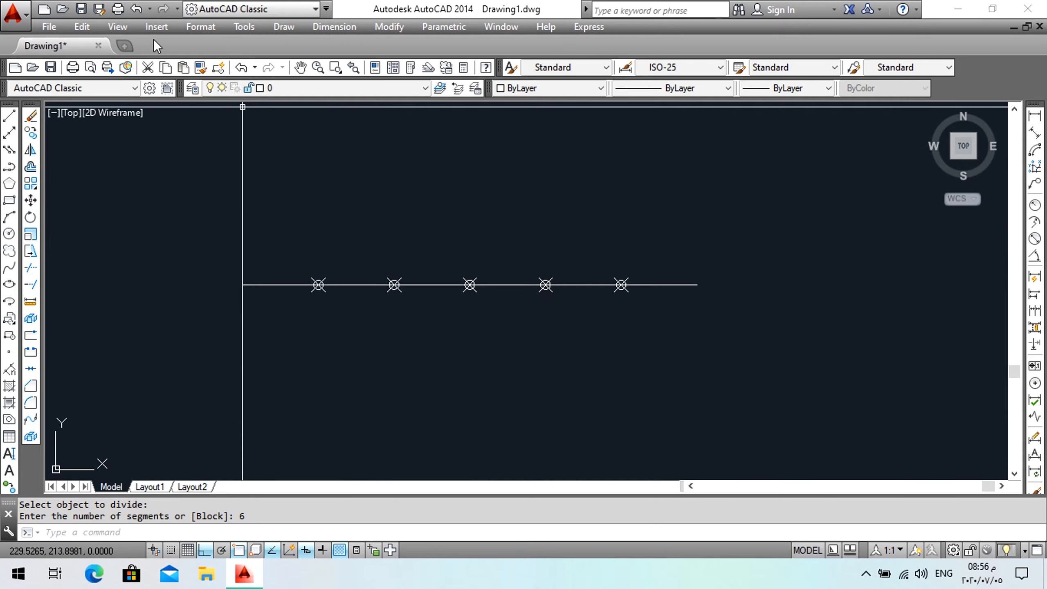
Change the point style to the circled X symbol with a point size of 2%.
left_click(190, 28)
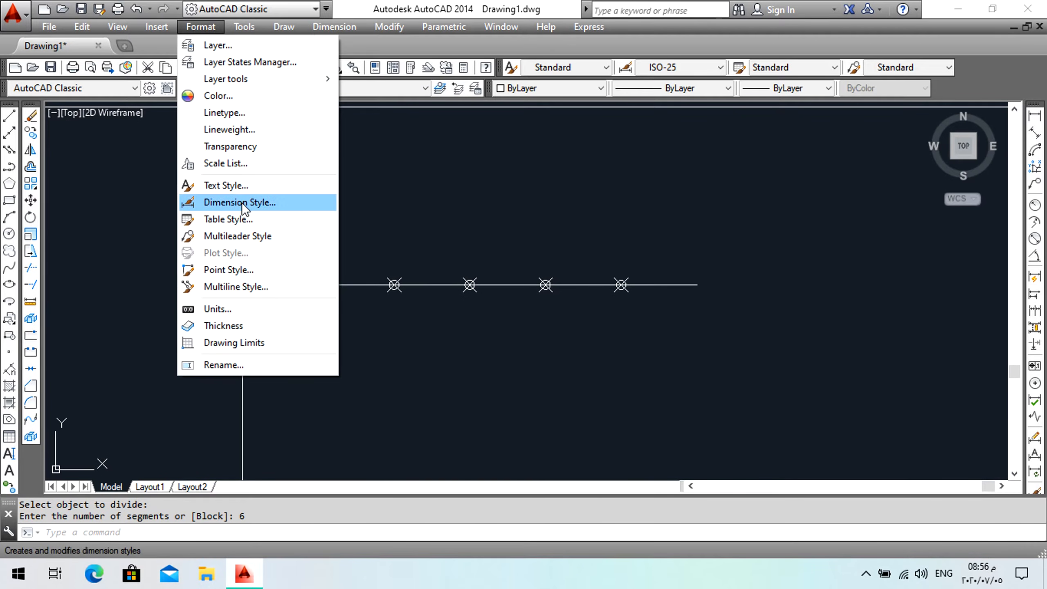
left_click(226, 273)
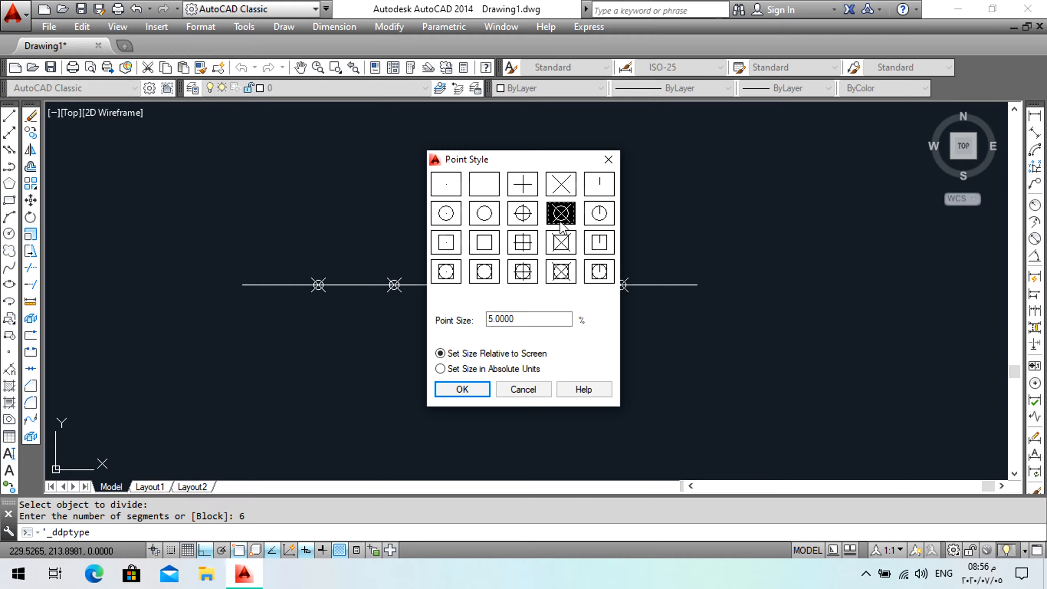
left_click(523, 213)
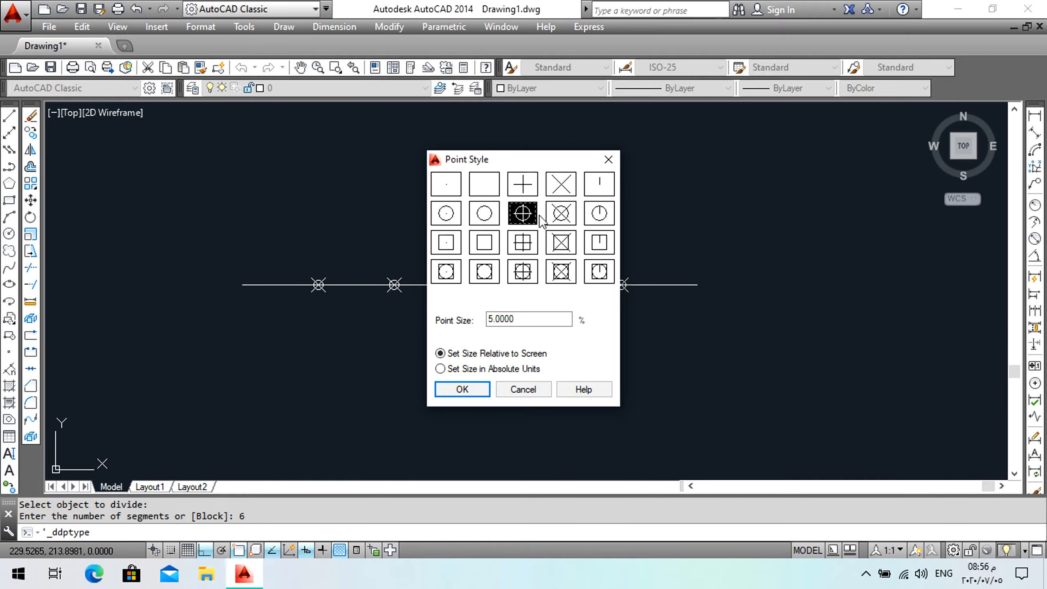
left_click(454, 190)
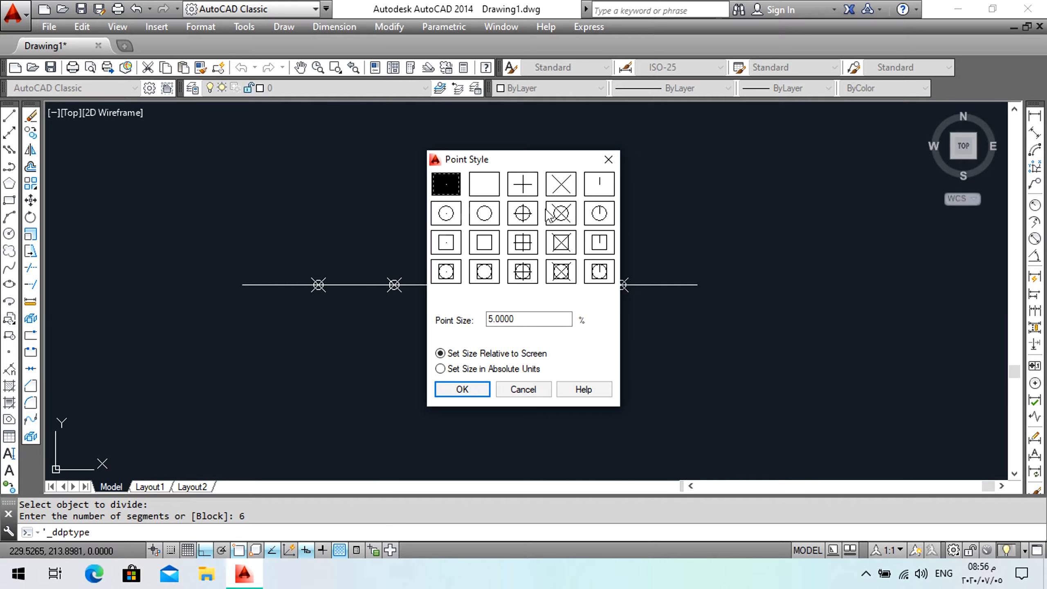
left_click(558, 215)
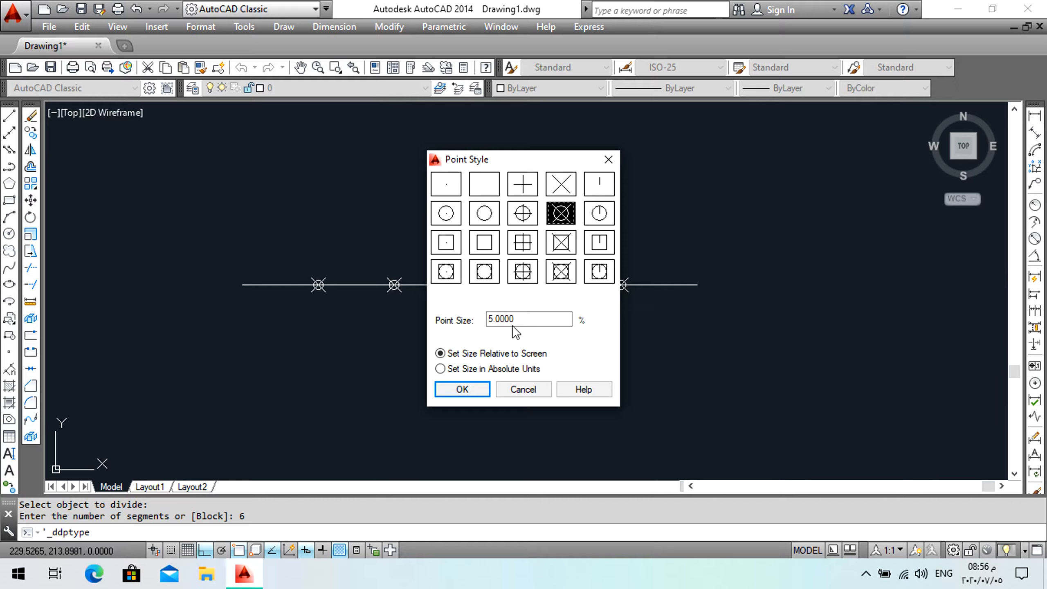
left_click_drag(521, 320, 448, 320)
type("2")
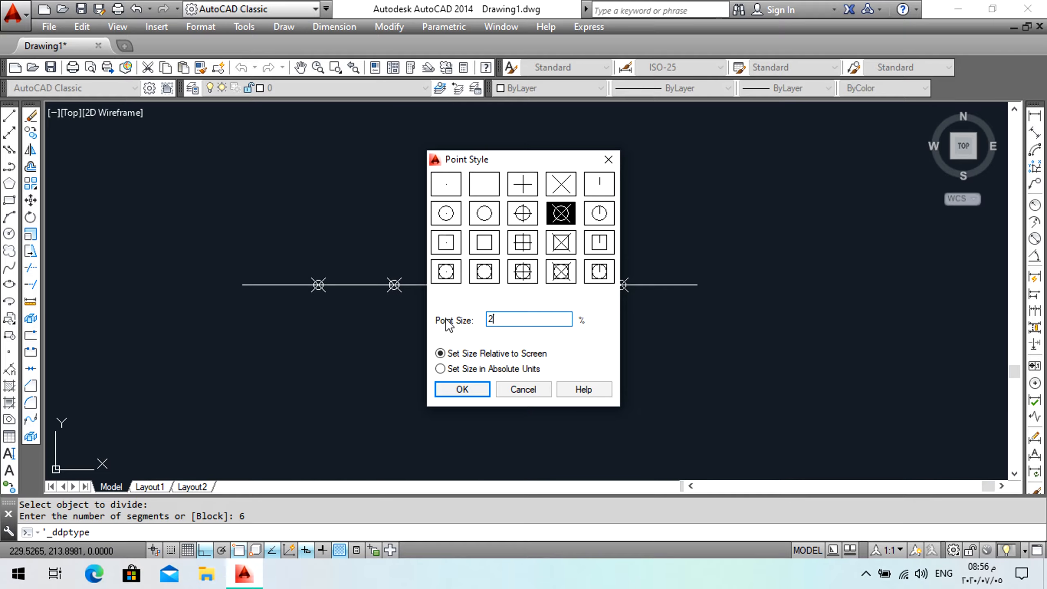
left_click(459, 390)
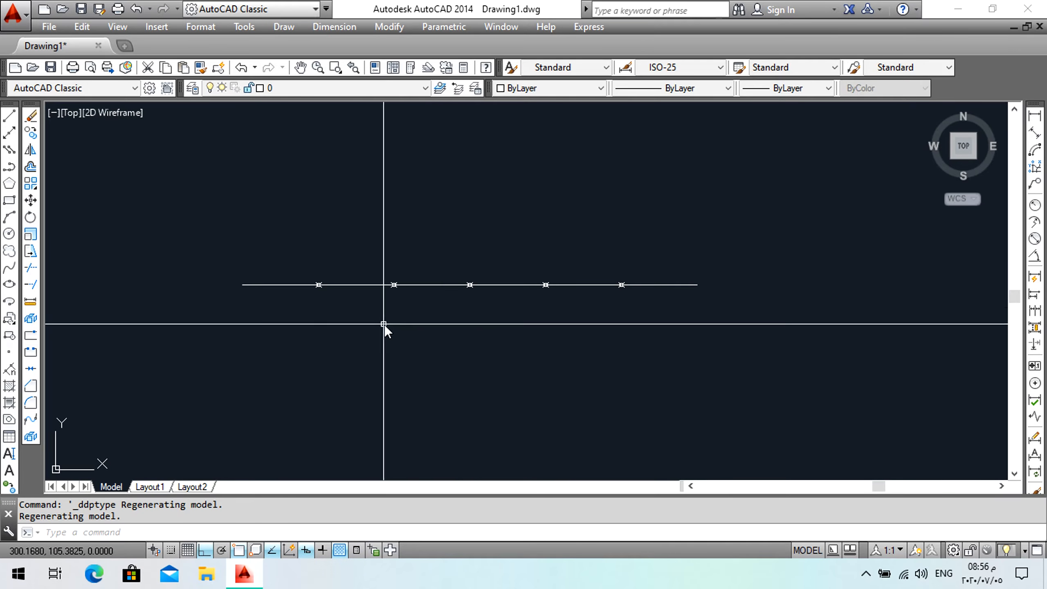
Select the divided line with its points using a window and erase them.
left_click(764, 277)
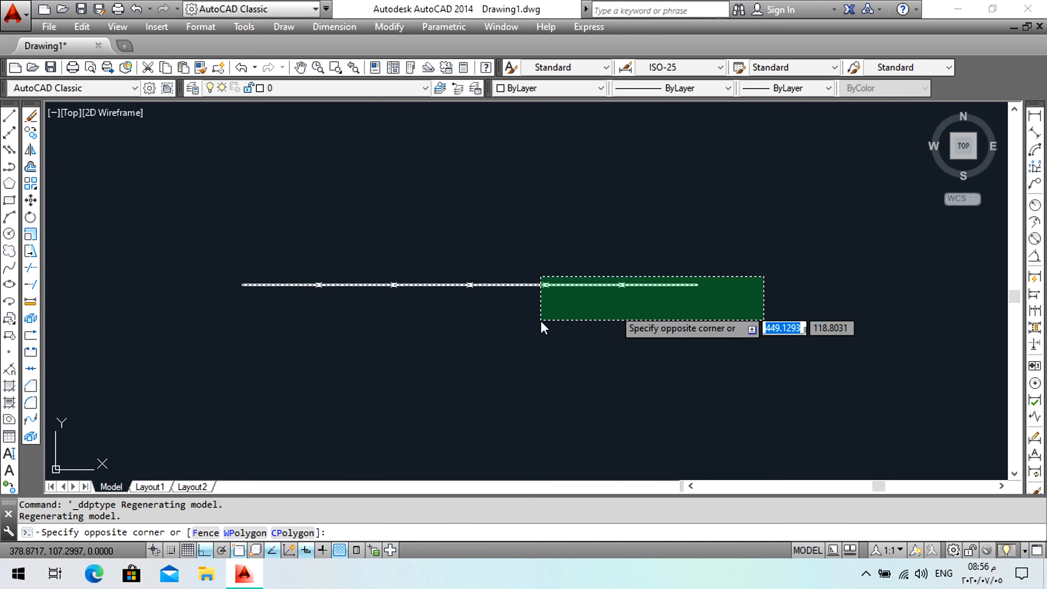
left_click(241, 335)
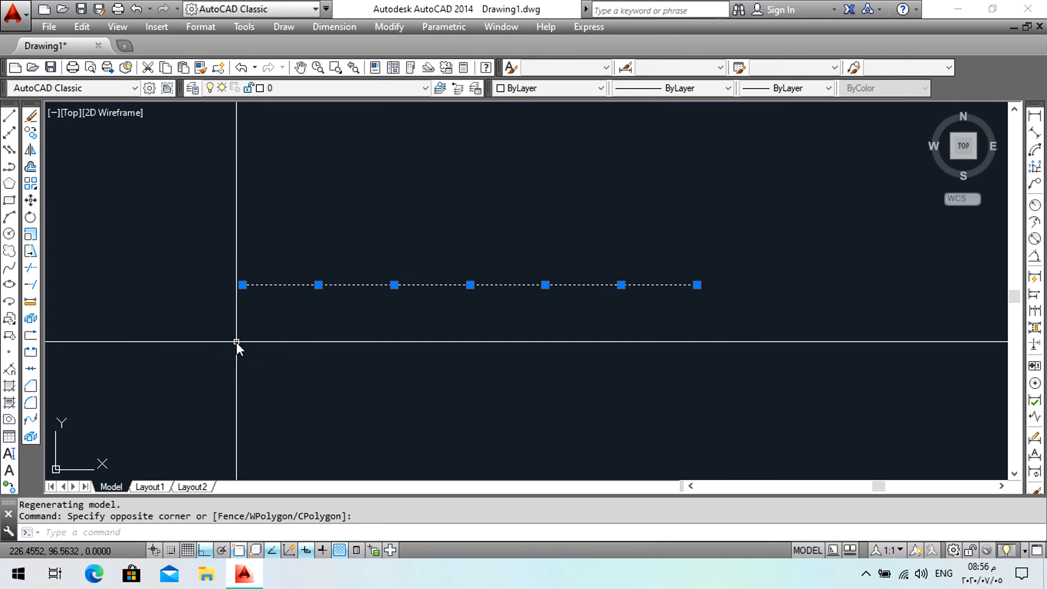
key("Delete")
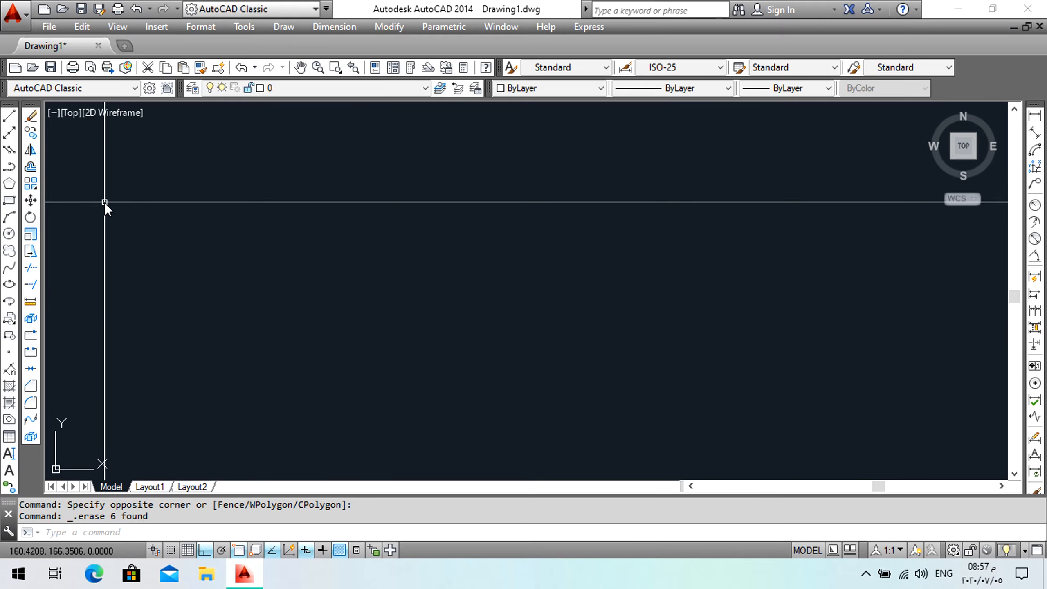
Draw a three-segment zigzag line with Ortho mode turned off.
left_click(9, 119)
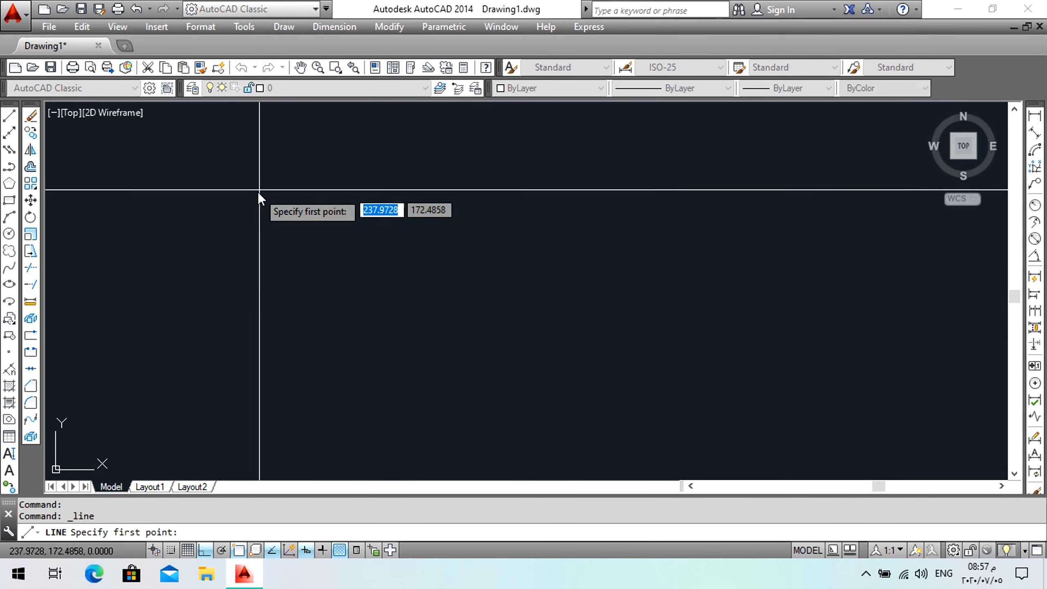
left_click(239, 201)
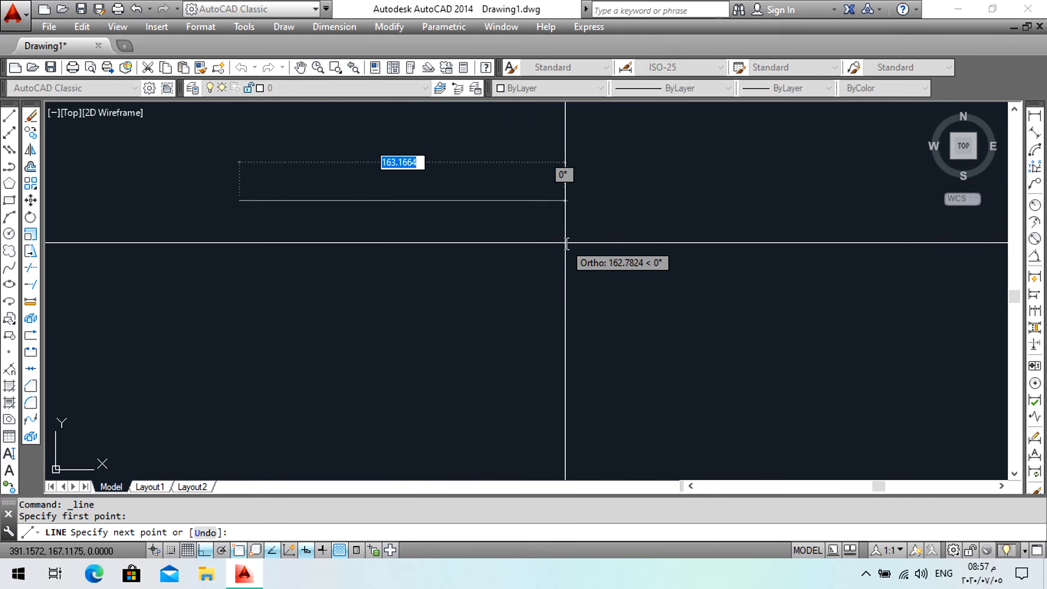
left_click(206, 551)
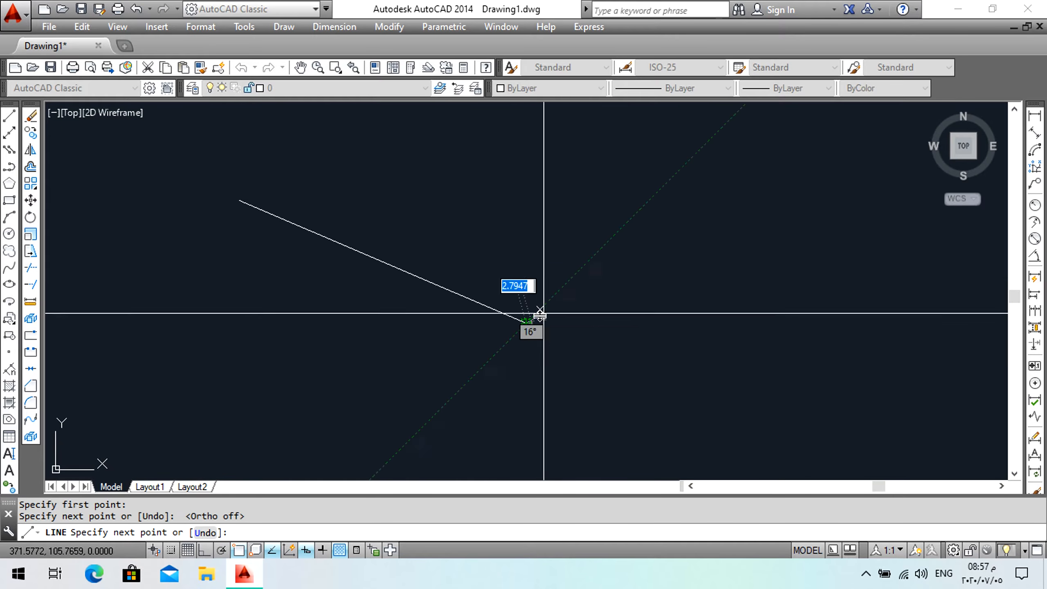
left_click(527, 323)
left_click(553, 152)
left_click(690, 241)
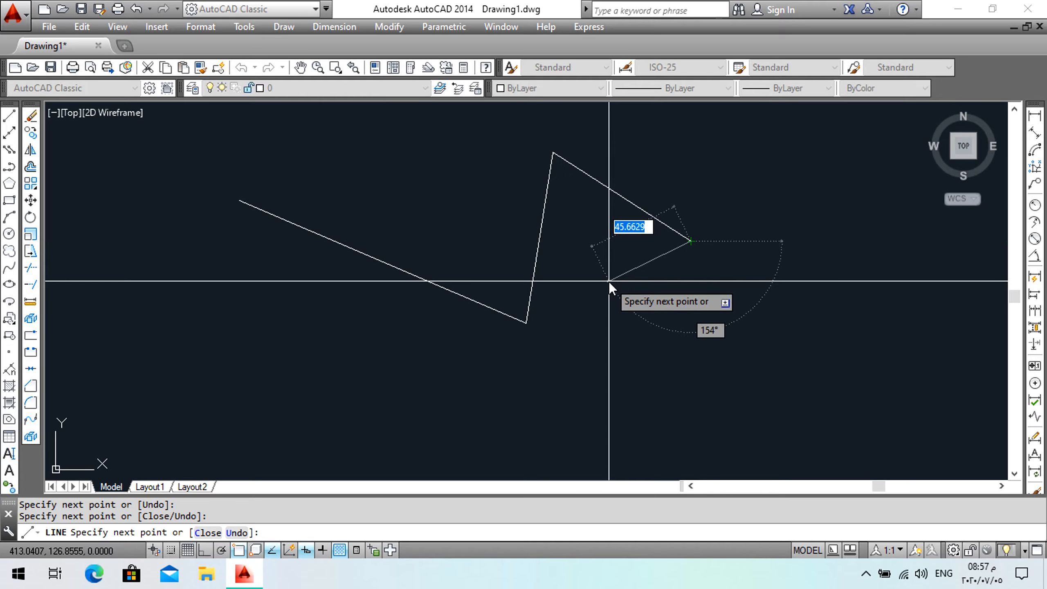
key("Return")
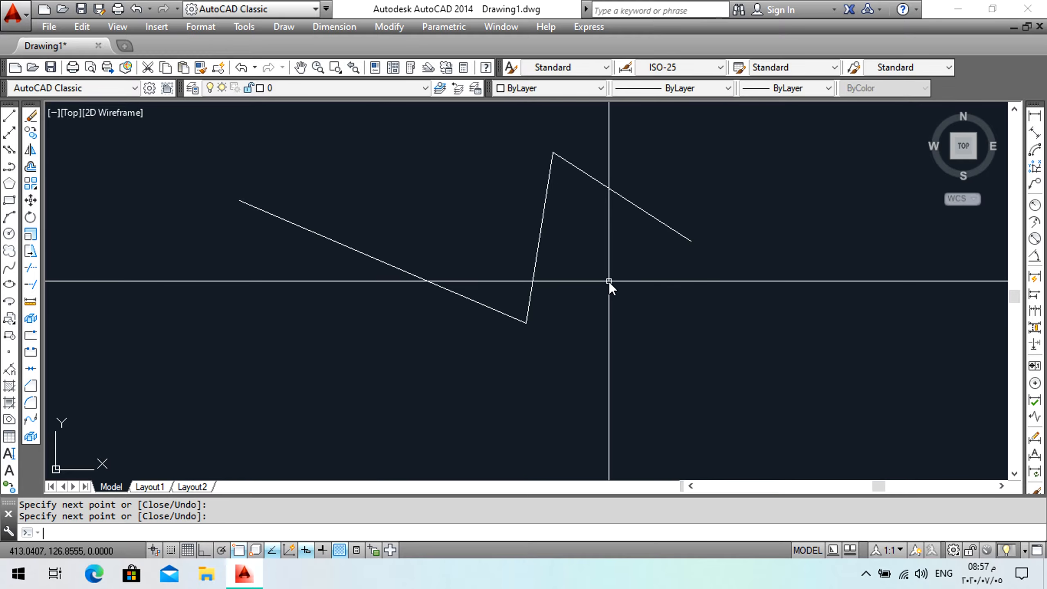
middle_click_drag(374, 313, 225, 268)
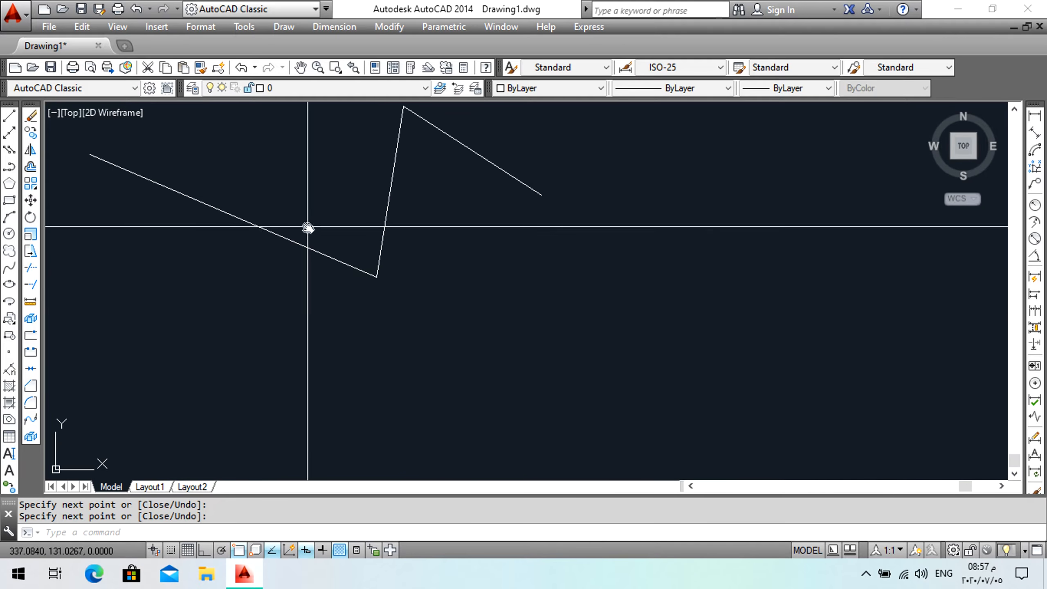
Select the zigzag line with a window and erase it.
left_click(502, 160)
left_click(307, 298)
key("Delete")
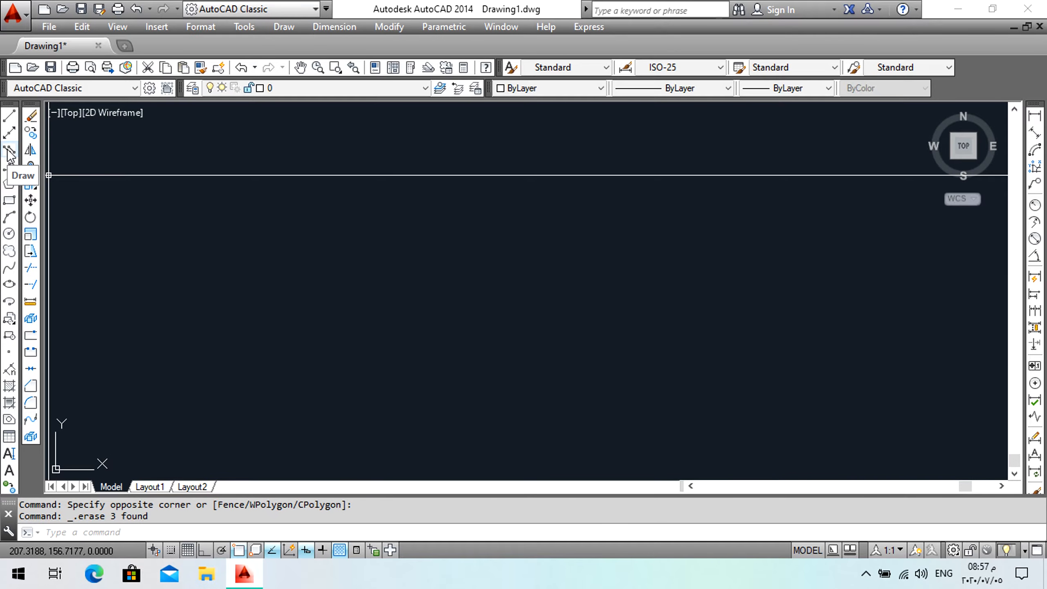
Start the Multiline command and set the multiline scale to 40.
left_click(10, 151)
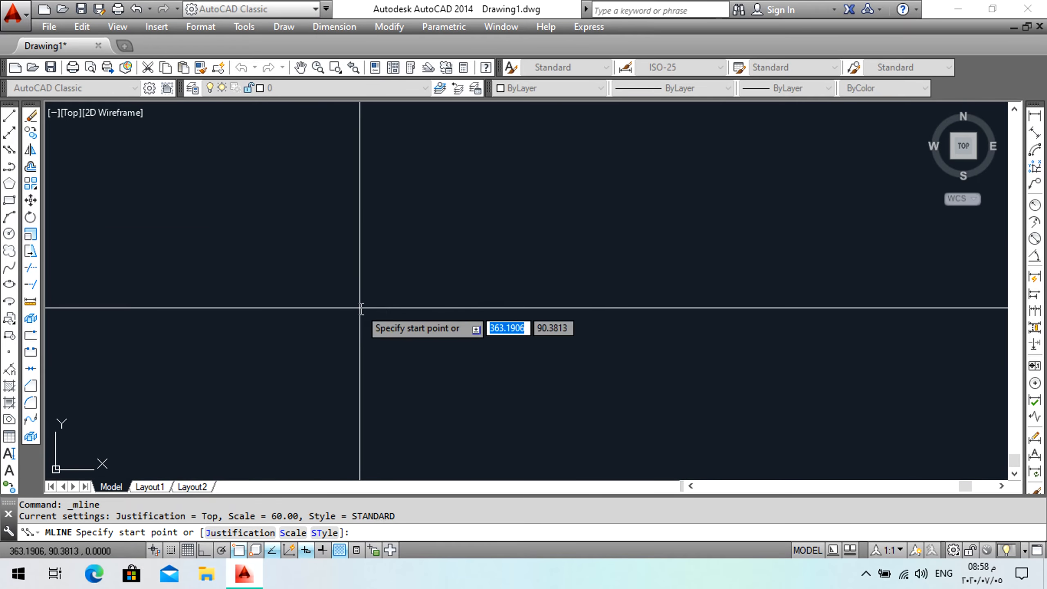
type("s")
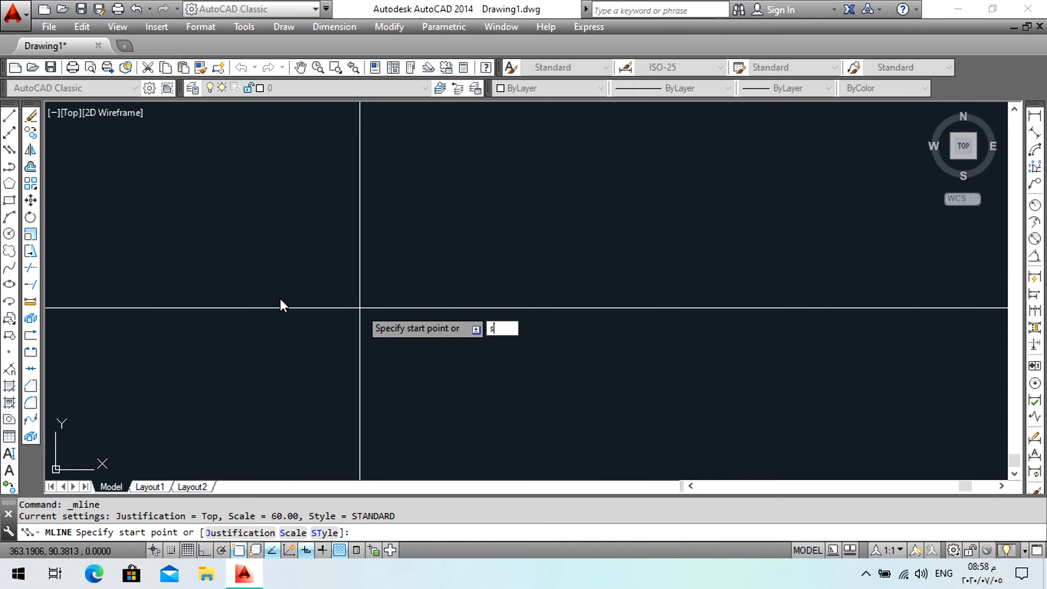
key("Return")
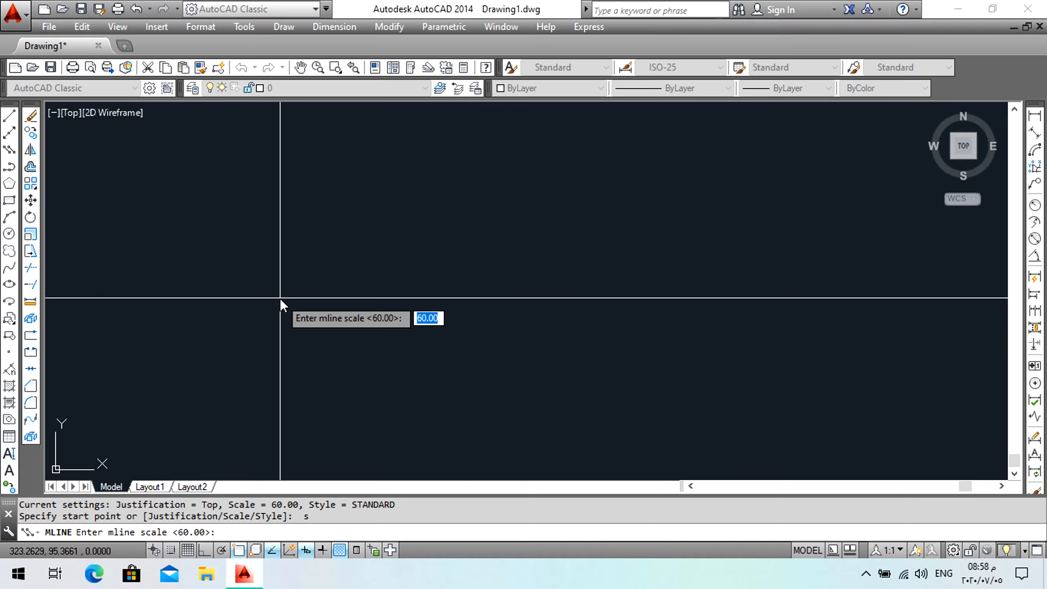
type("40")
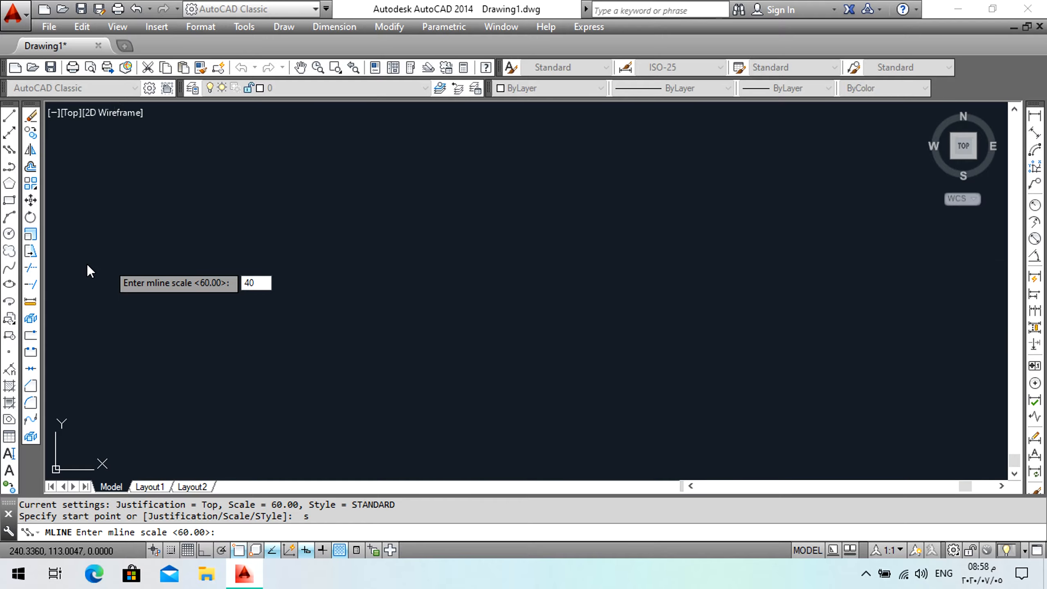
key("Return")
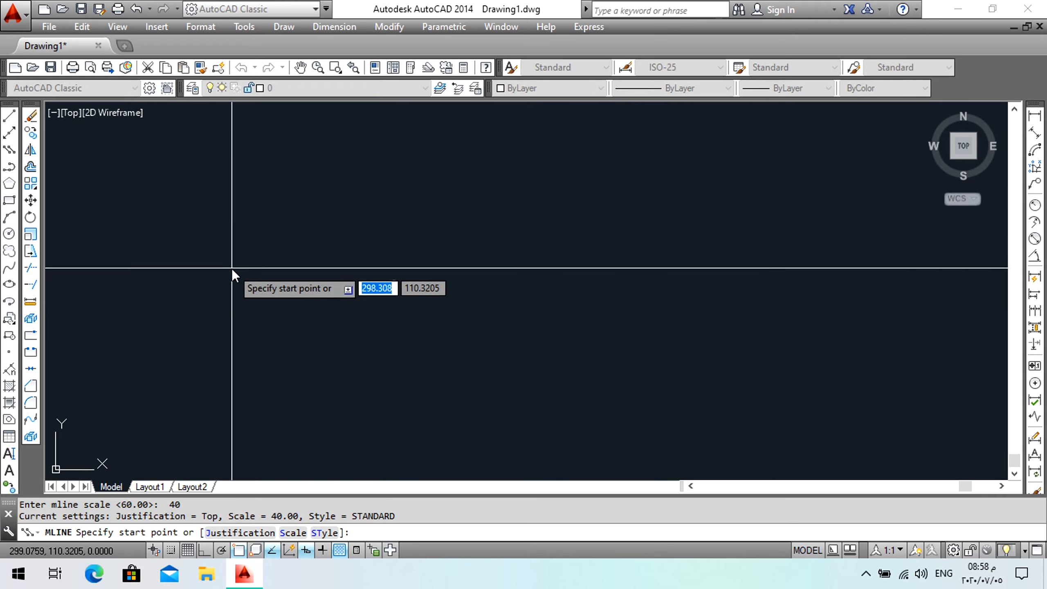
With Ortho on, draw a four-segment multiline going right, down, left and up, forming an open rectangular outline.
left_click(214, 221)
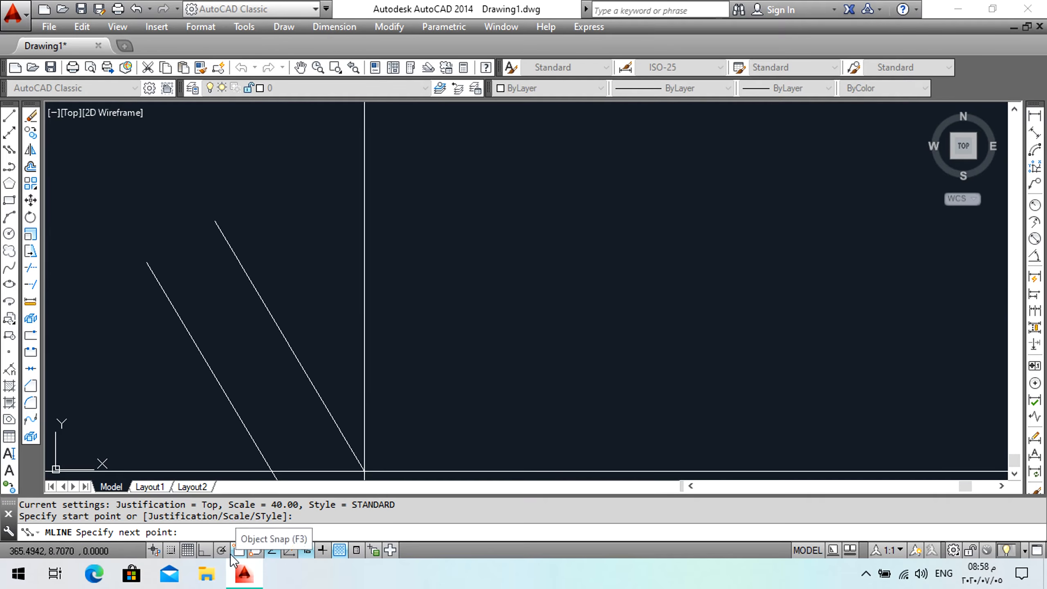
left_click(208, 551)
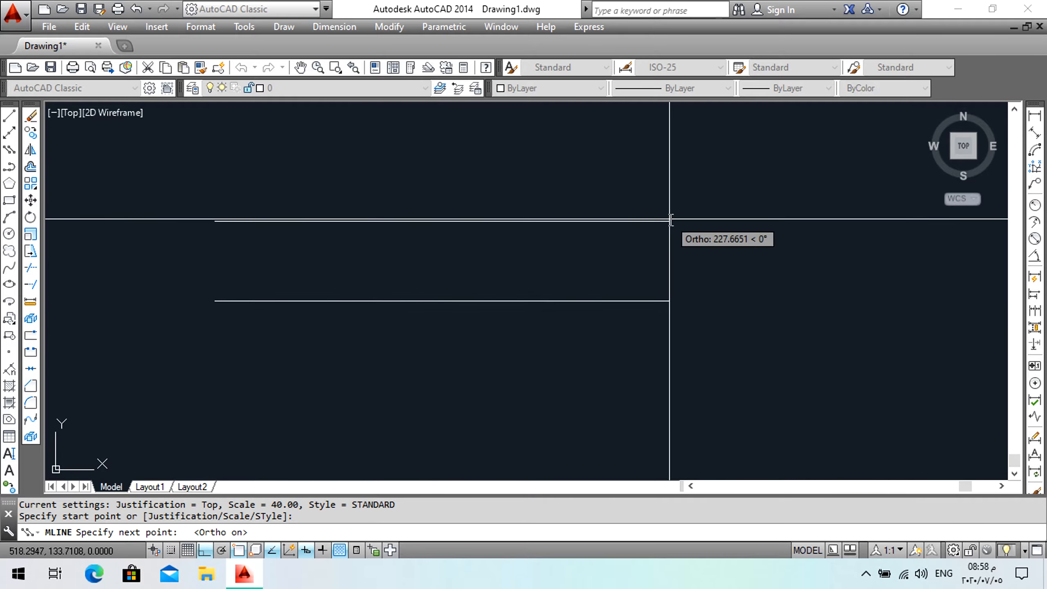
scroll(685, 221, "down", 2)
middle_click_drag(685, 231, 501, 231)
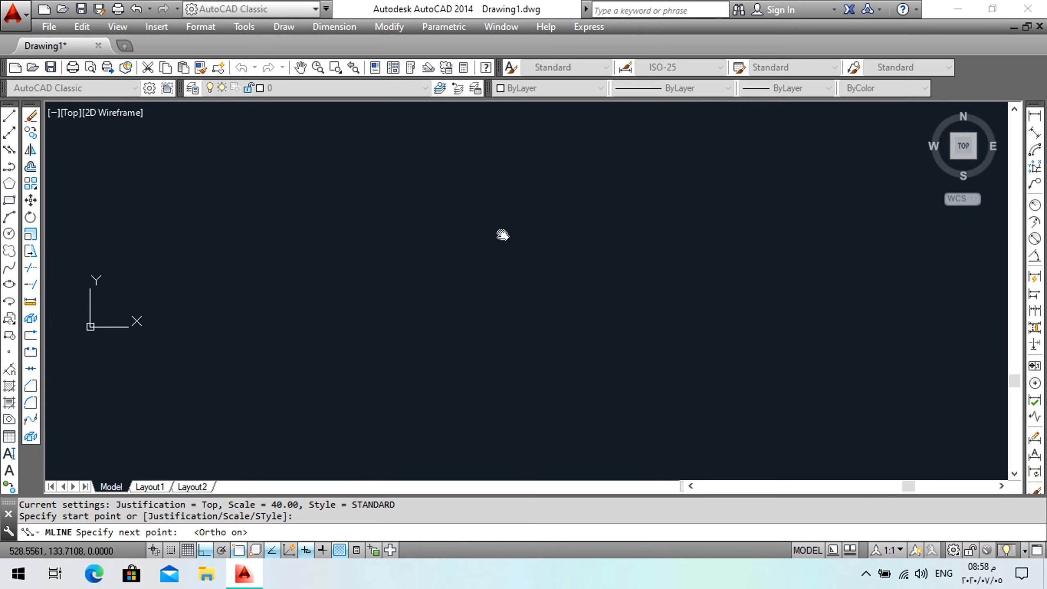
scroll(501, 232, "up", 2)
left_click(557, 226)
scroll(564, 239, "down", 3)
middle_click_drag(564, 239, 689, 281)
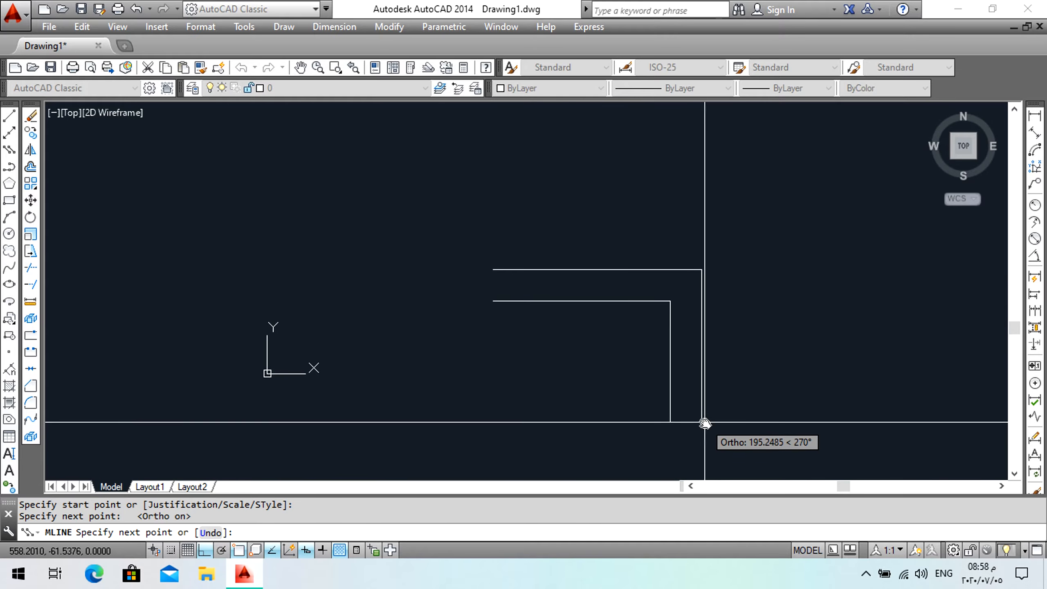
left_click(701, 422)
left_click(489, 439)
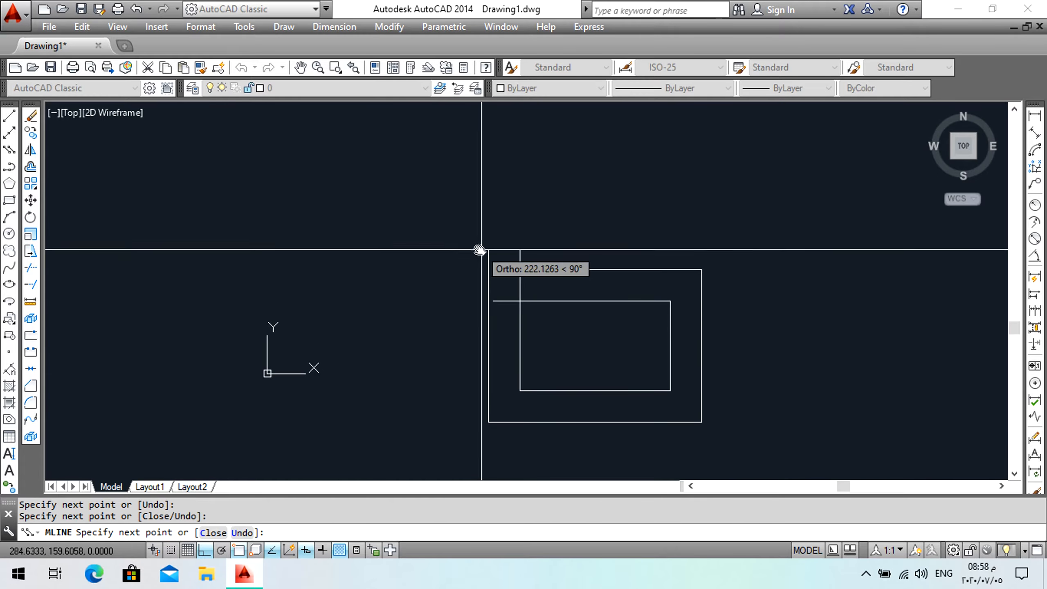
left_click(457, 344)
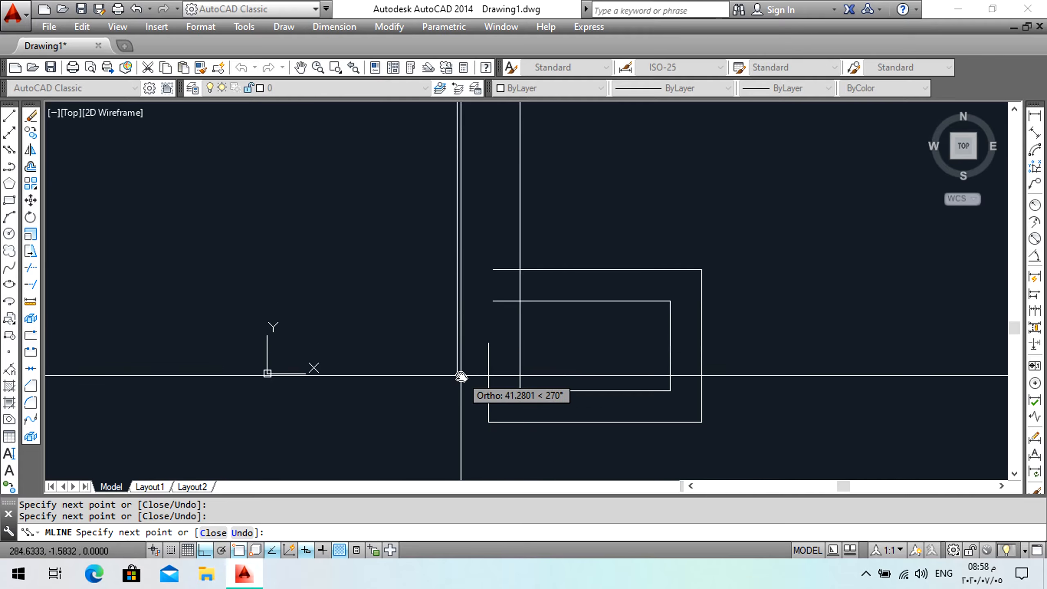
key("Return")
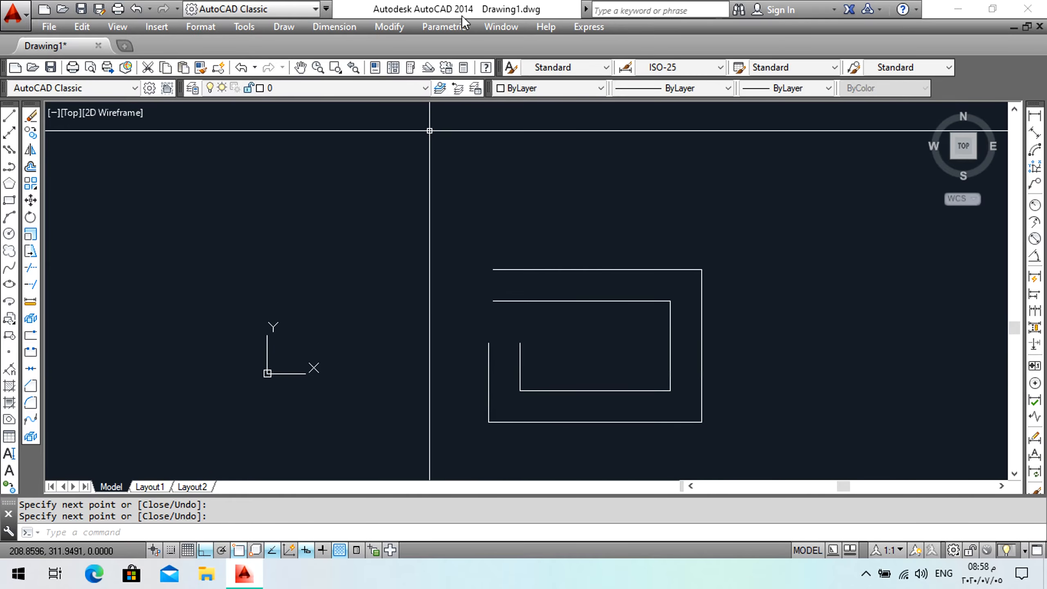
Select the multiline with a window and explode it into separate lines.
scroll(698, 307, "up", 2)
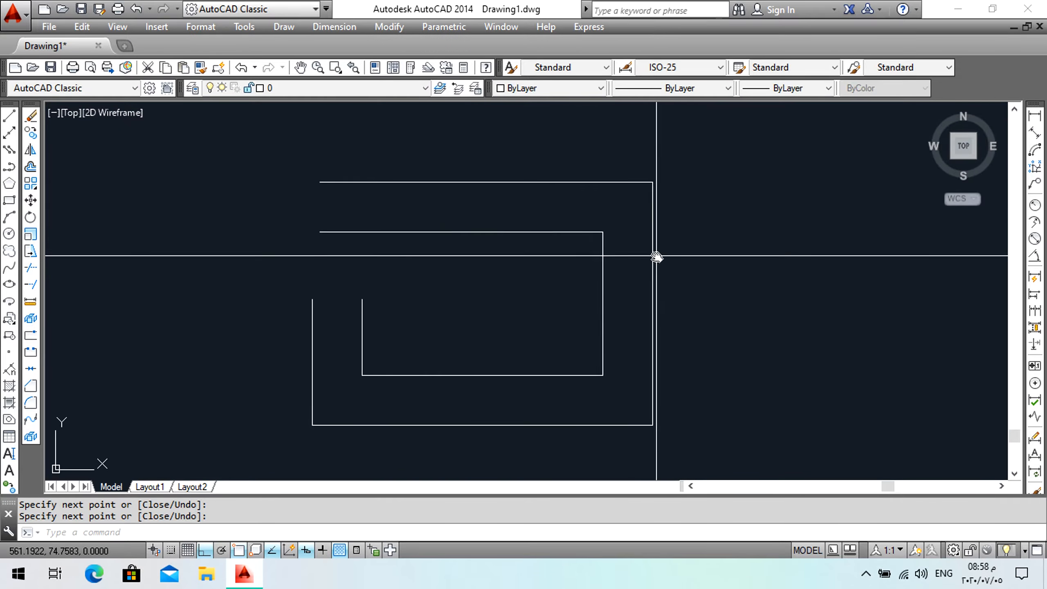
left_click(658, 181)
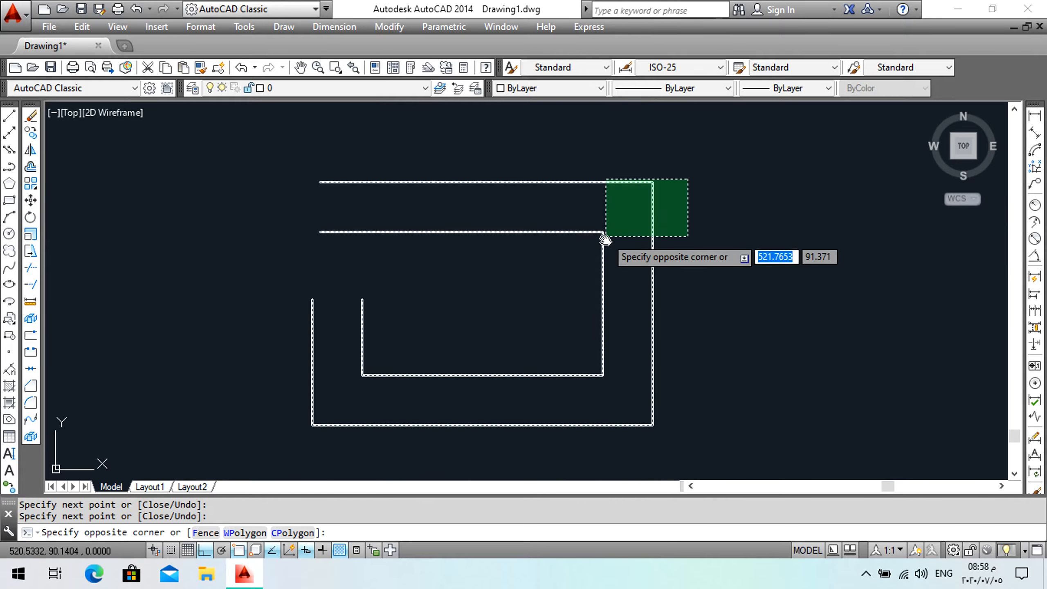
left_click(592, 249)
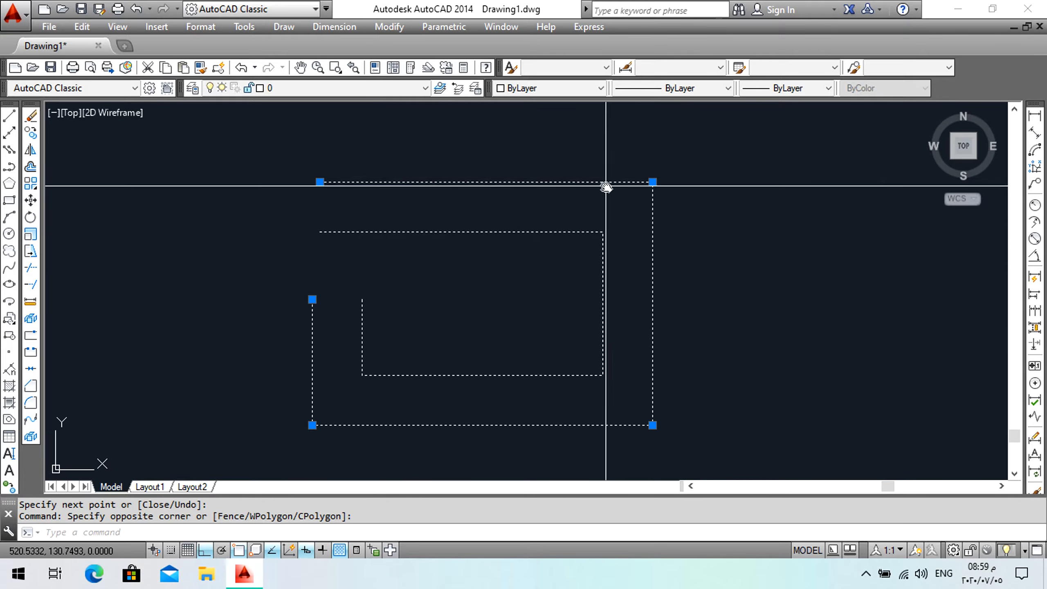
left_click(612, 166)
left_click(586, 211)
key("Escape")
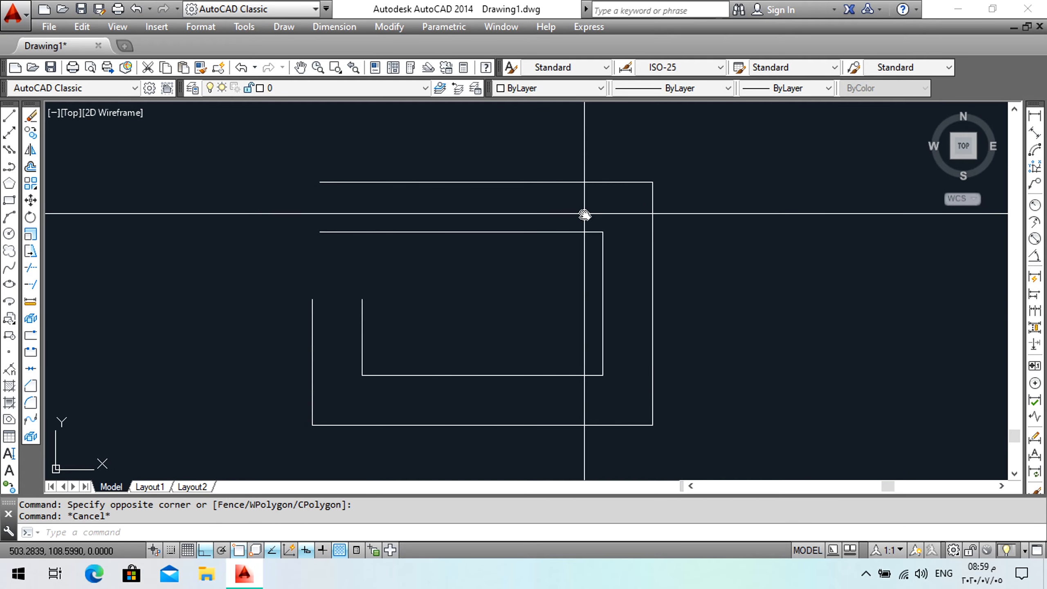
left_click(612, 182)
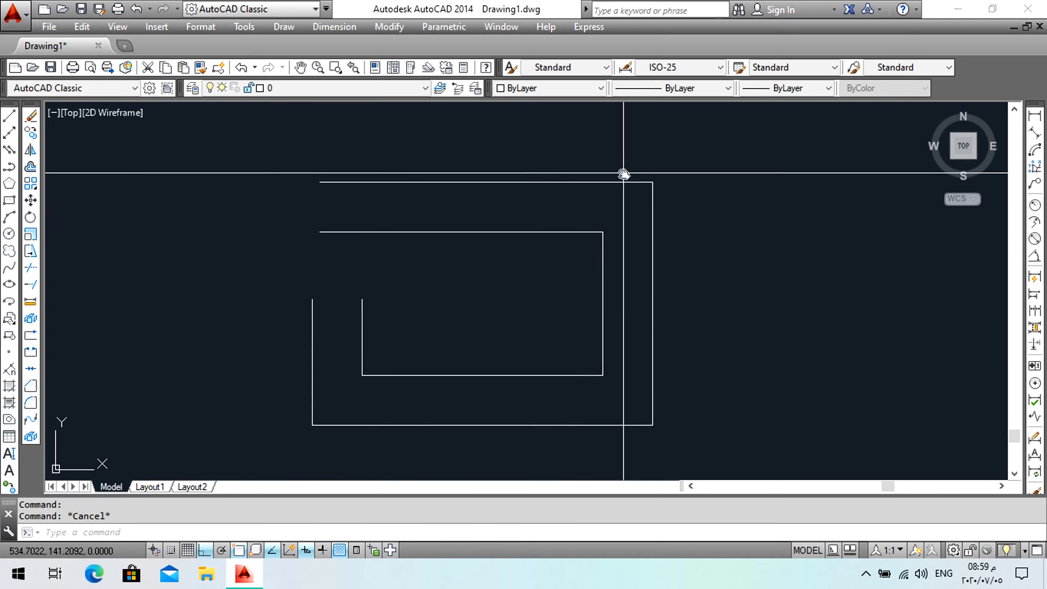
left_click(666, 164)
left_click(588, 247)
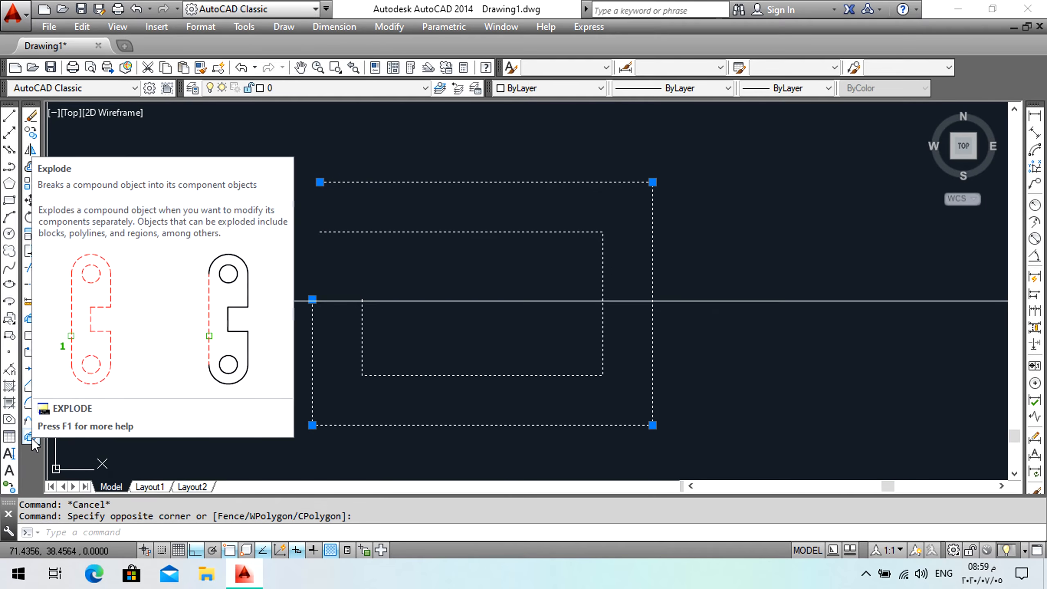
left_click(31, 438)
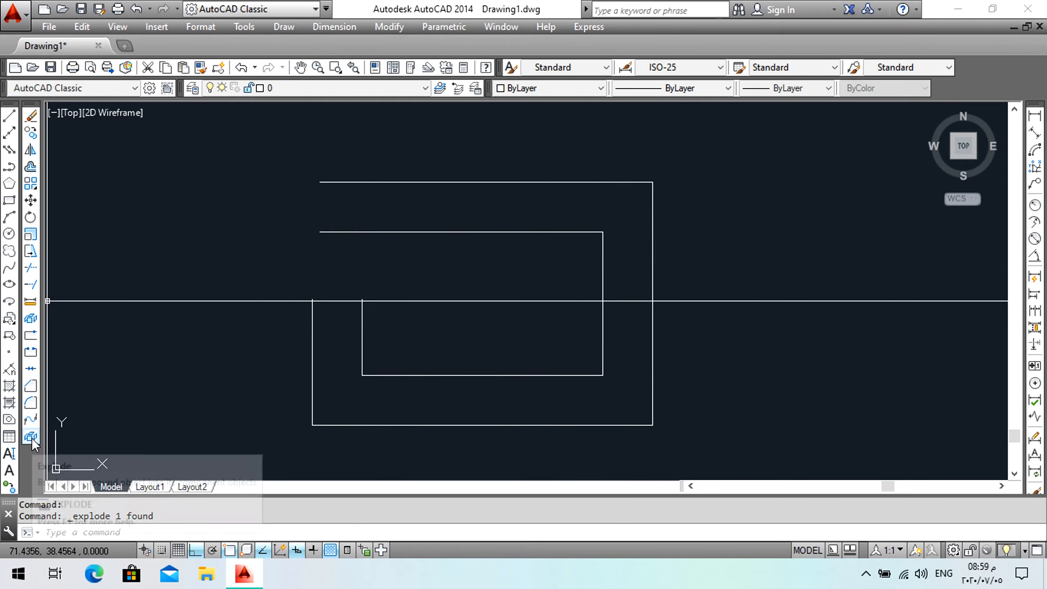
Select individual segments of the exploded multiline to inspect them, then clear the selection.
left_click(496, 250)
left_click(457, 206)
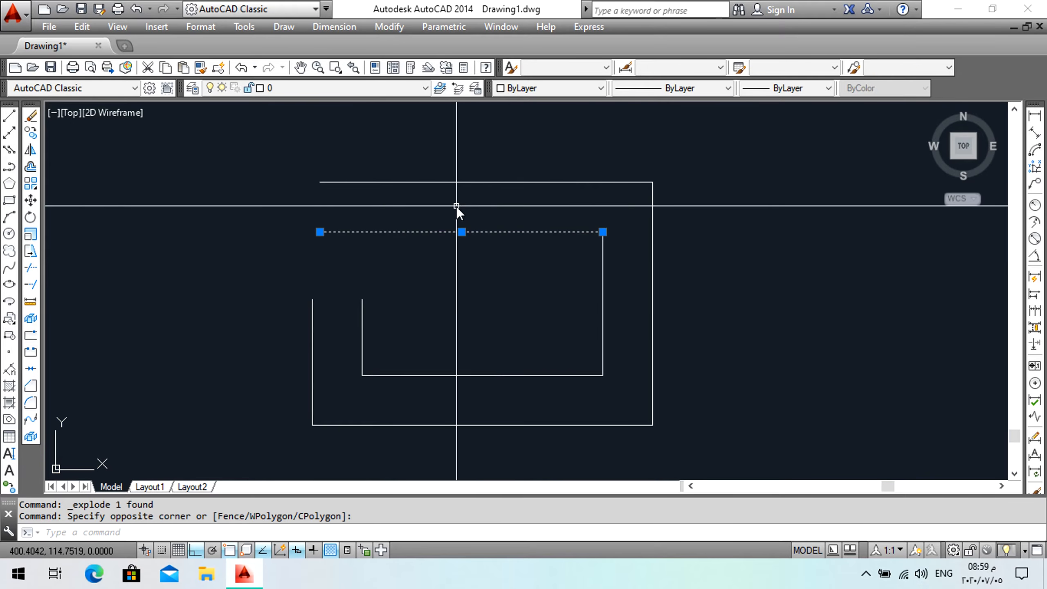
left_click(608, 288)
left_click(546, 305)
left_click(520, 352)
left_click(496, 396)
left_click(352, 345)
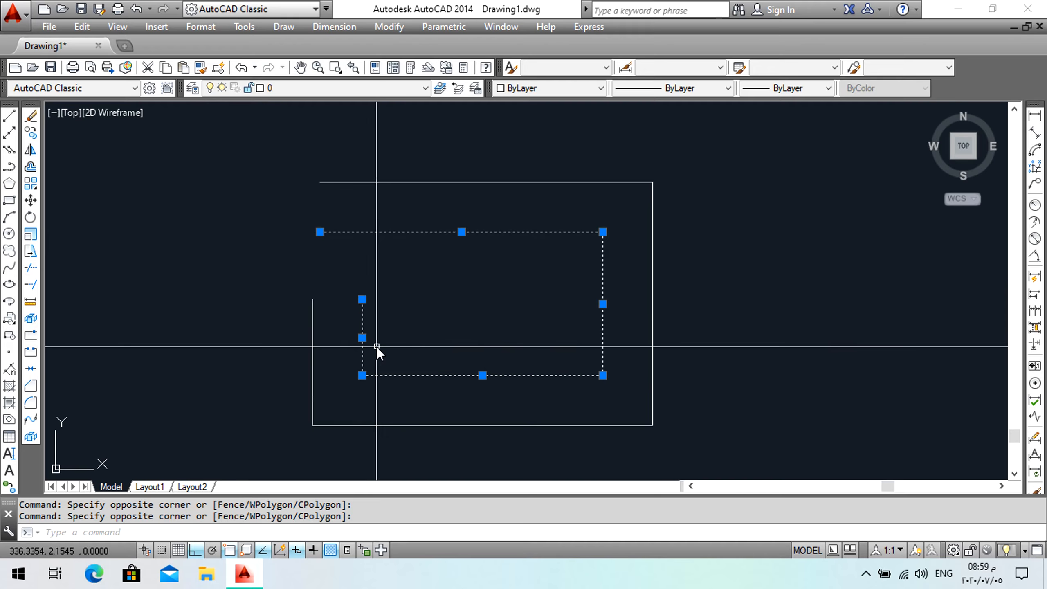
key("Escape")
left_click(626, 140)
left_click(568, 196)
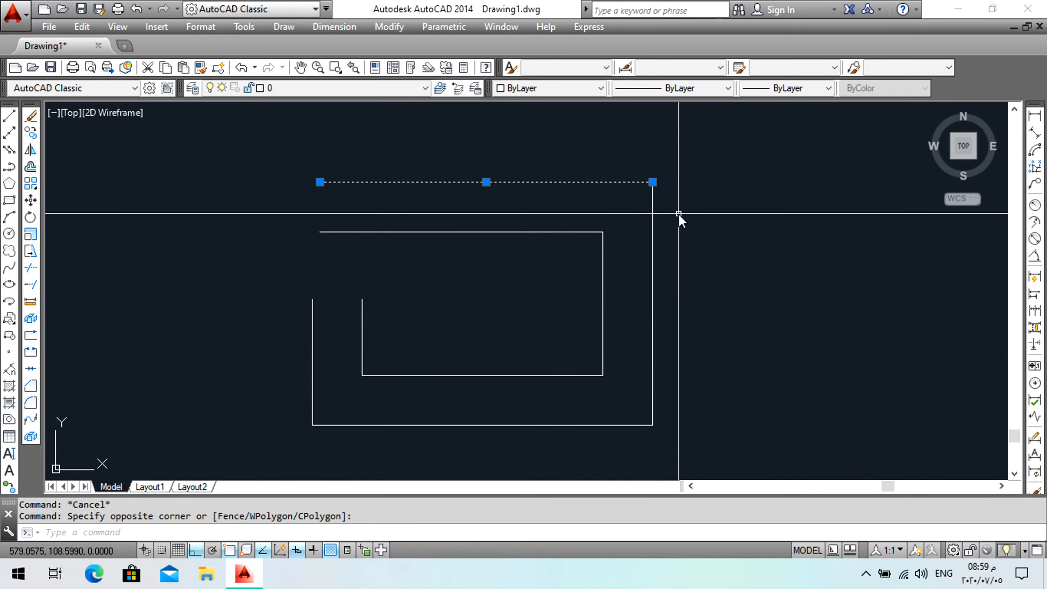
left_click(678, 215)
left_click(635, 240)
key("Escape")
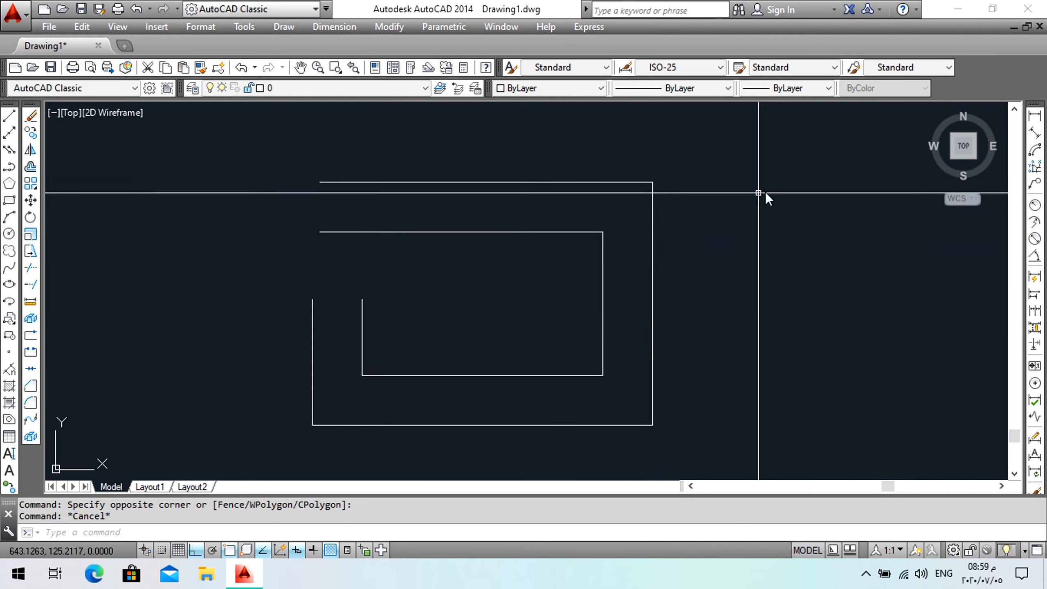
Add a linear dimension between the two parallel top lines of the multiline.
left_click(1034, 117)
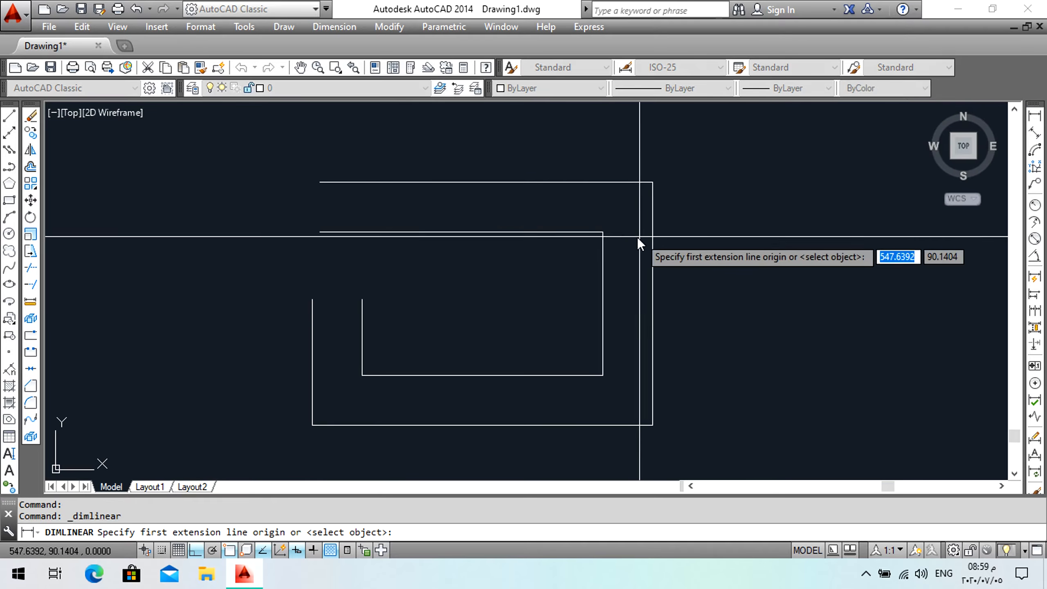
left_click(603, 232)
left_click(601, 183)
left_click(579, 210)
scroll(581, 220, "up", 10)
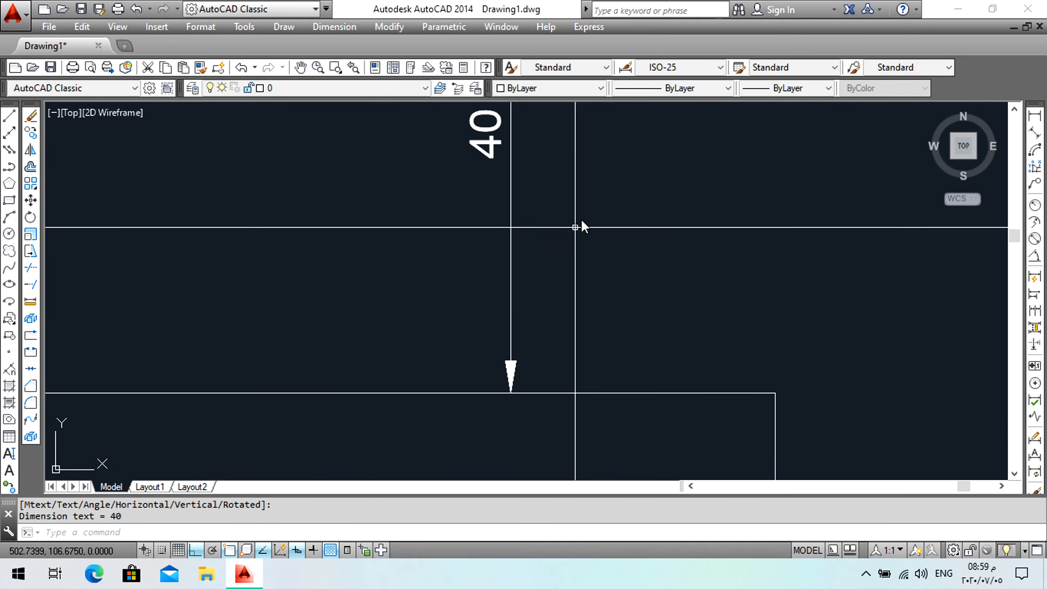
middle_click_drag(524, 170, 549, 255)
scroll(549, 256, "down", 5)
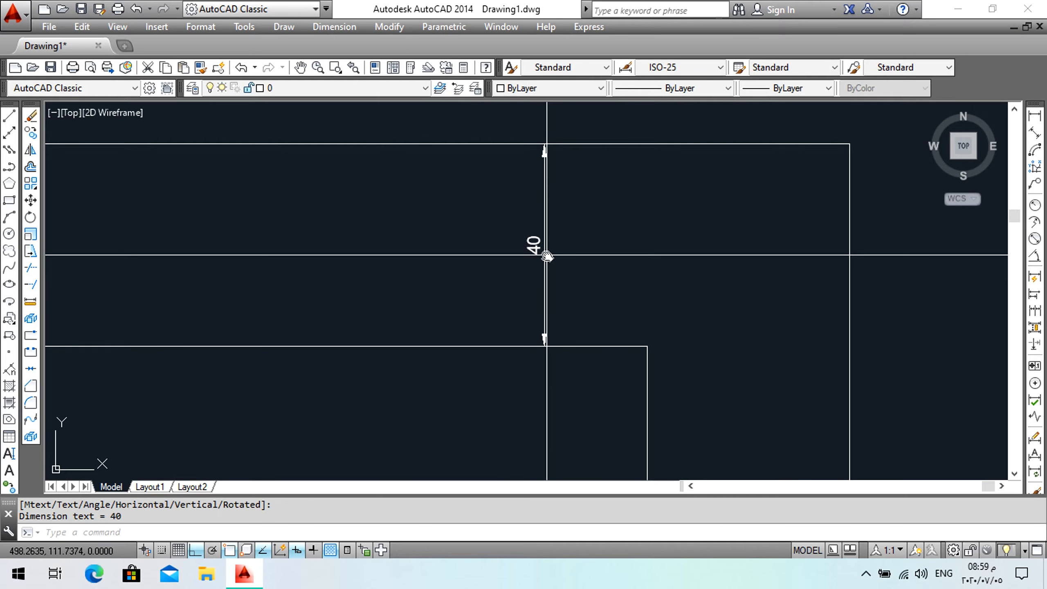
Select the linear dimension and delete it.
left_click(544, 274)
left_click(481, 257)
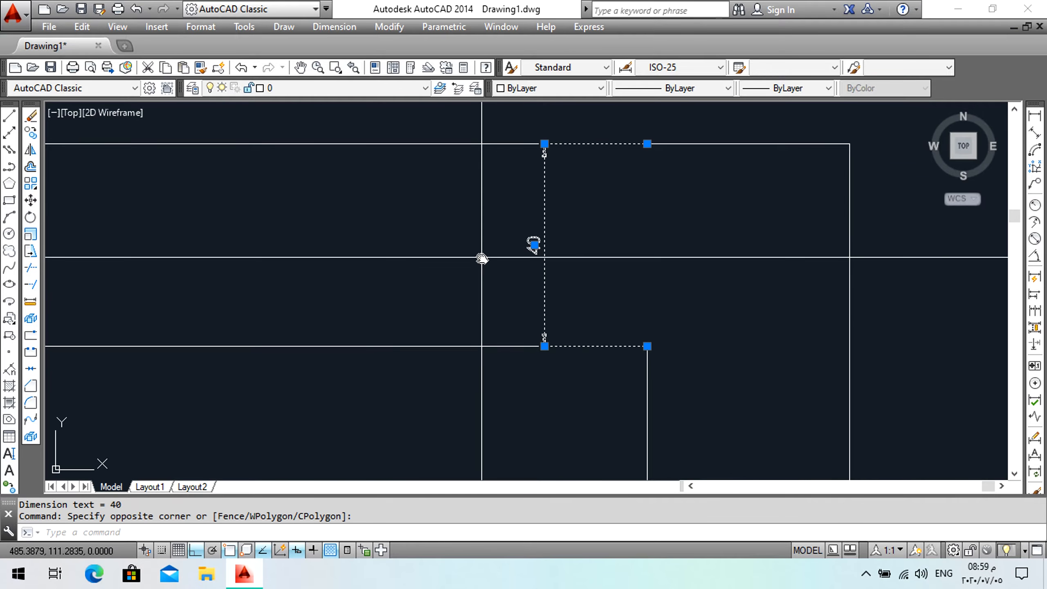
key("Delete")
scroll(607, 299, "down", 5)
scroll(402, 272, "down", 1)
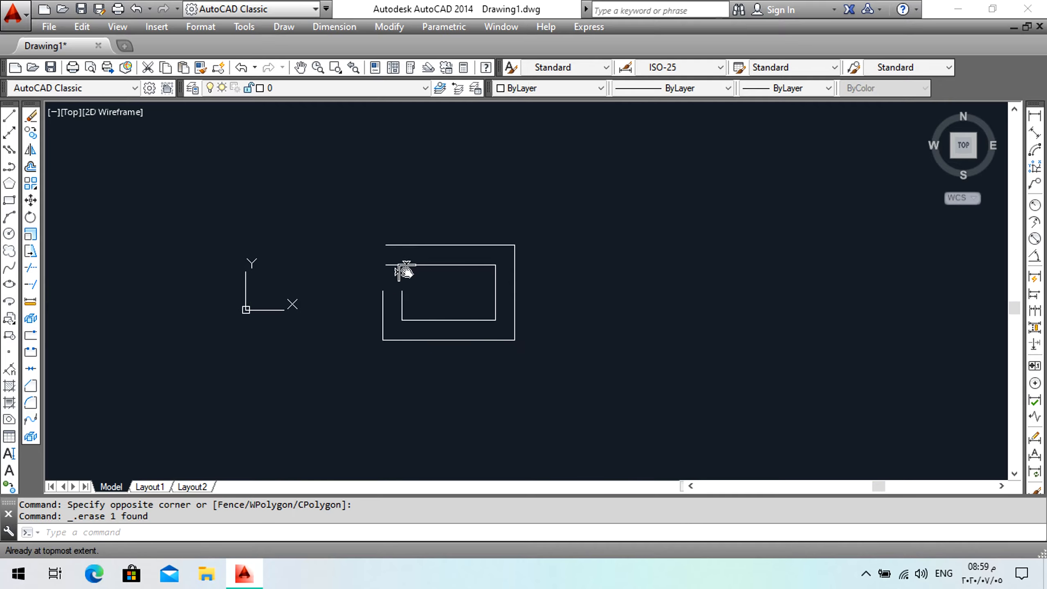
scroll(362, 302, "up", 2)
left_click(381, 264)
left_click(398, 269)
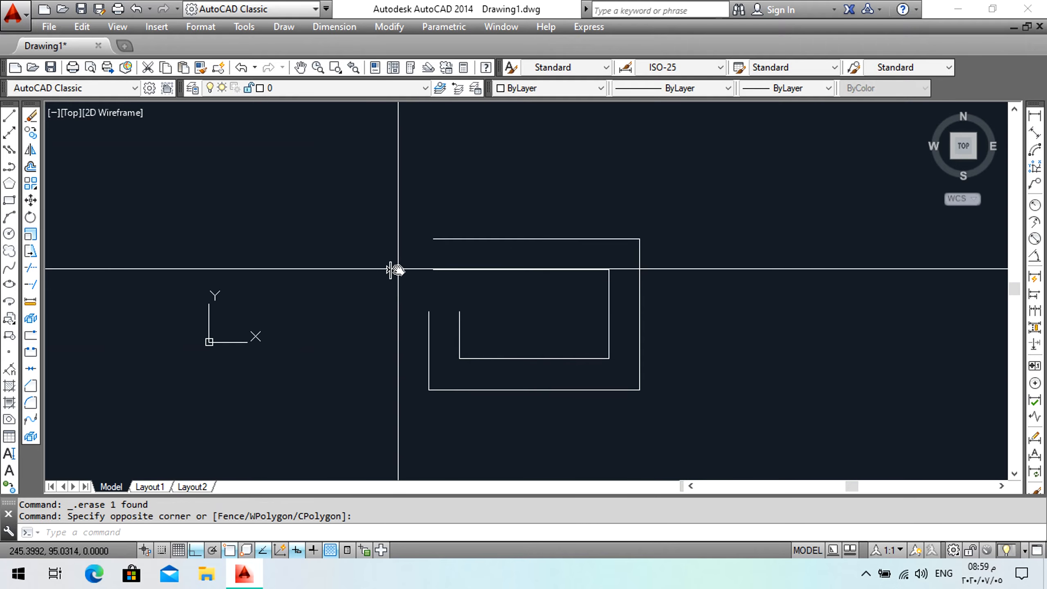
middle_click(398, 270)
middle_click(399, 270)
middle_click_drag(635, 280, 250, 288)
scroll(348, 282, "down", 5)
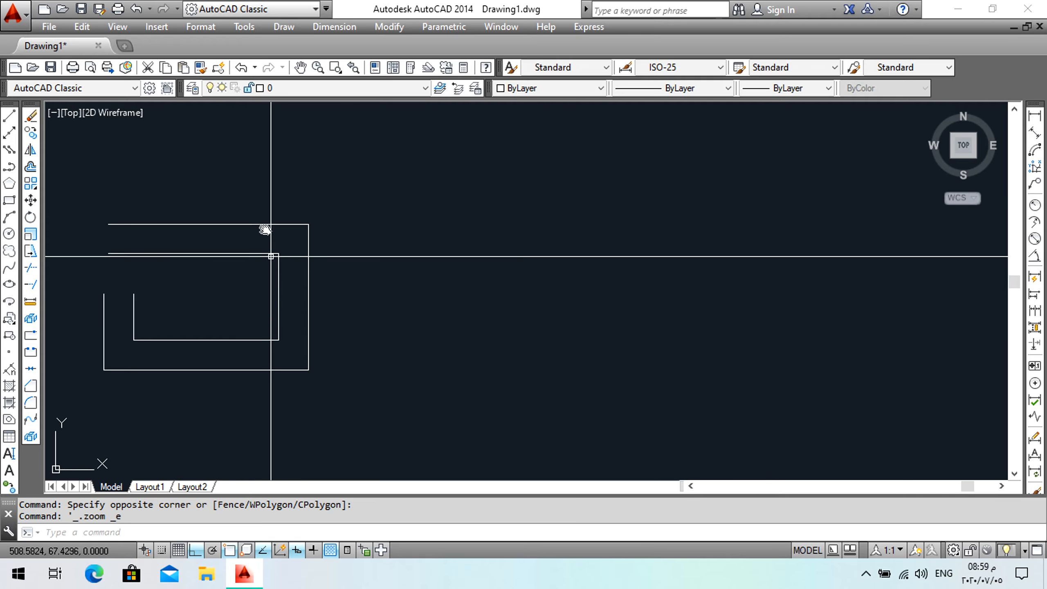
Draw a closed irregular polyline shape with the Polyline tool, turning Ortho off after the first horizontal segment.
left_click(9, 166)
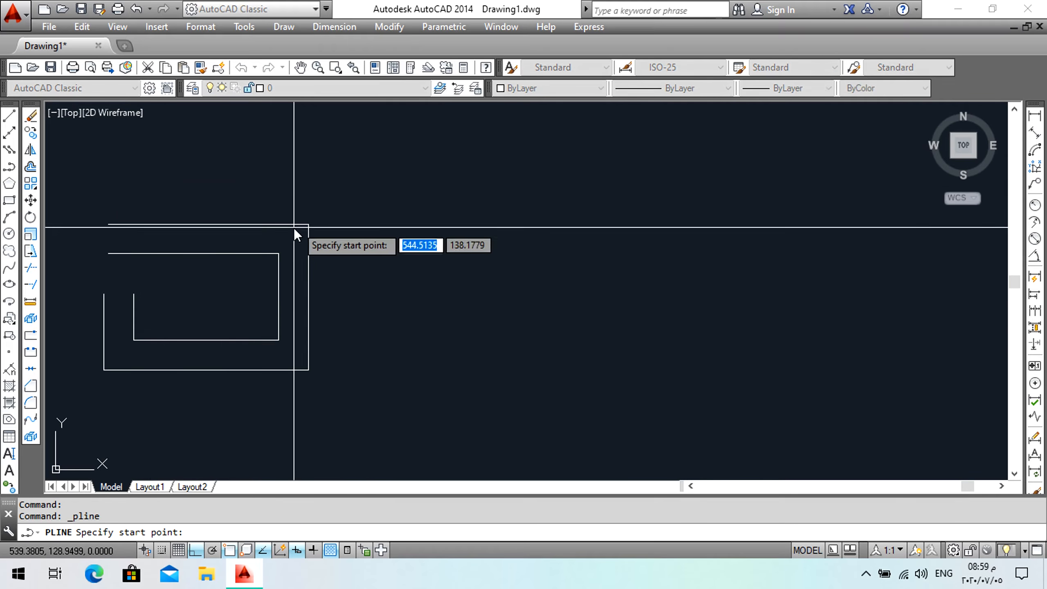
left_click(369, 203)
left_click(617, 225)
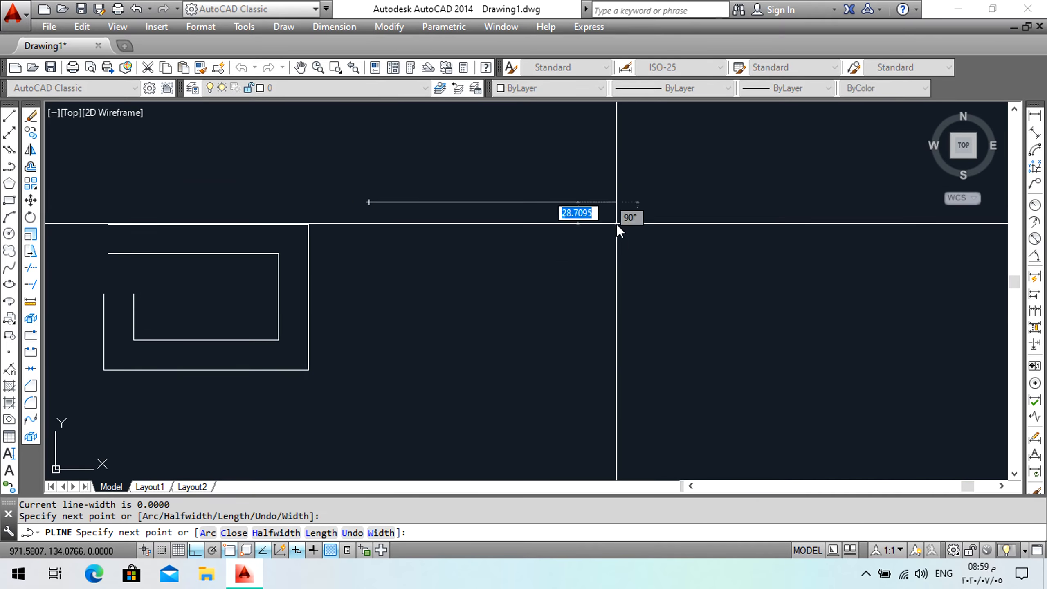
left_click(196, 549)
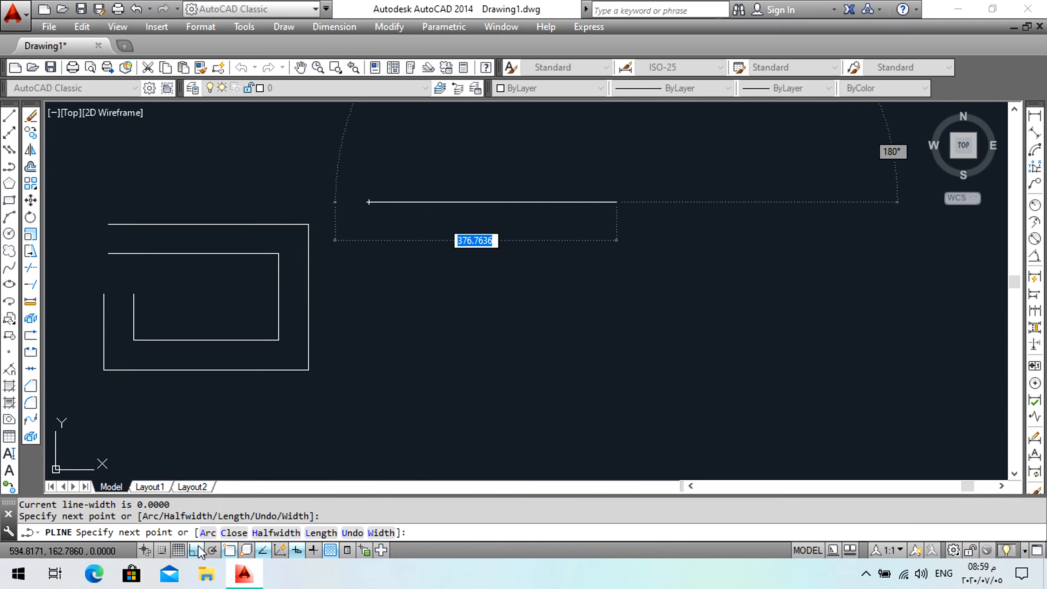
left_click(784, 220)
left_click(712, 333)
left_click(531, 313)
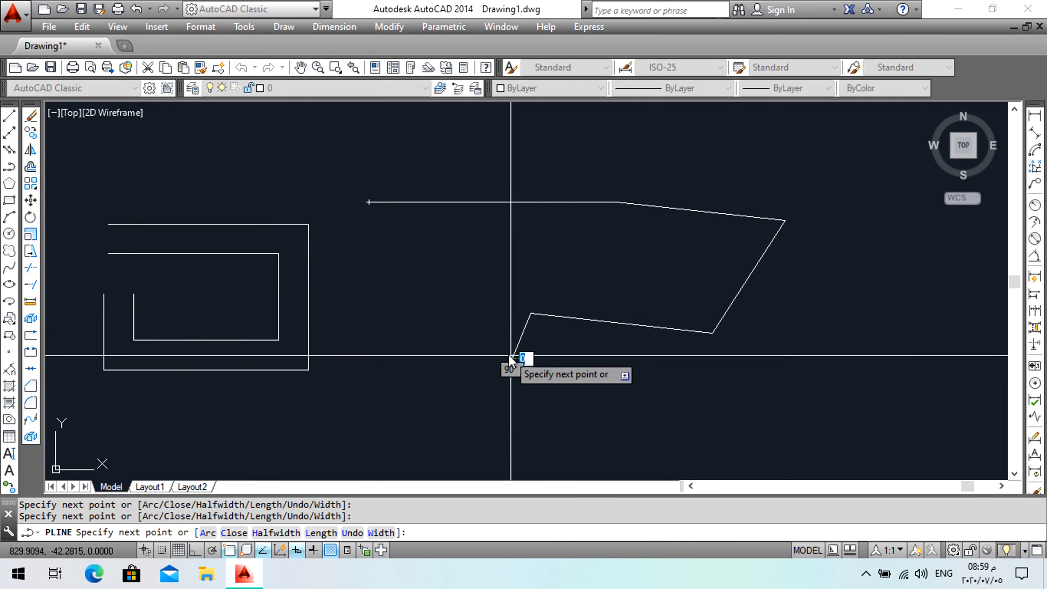
left_click(512, 358)
left_click(462, 306)
left_click(498, 273)
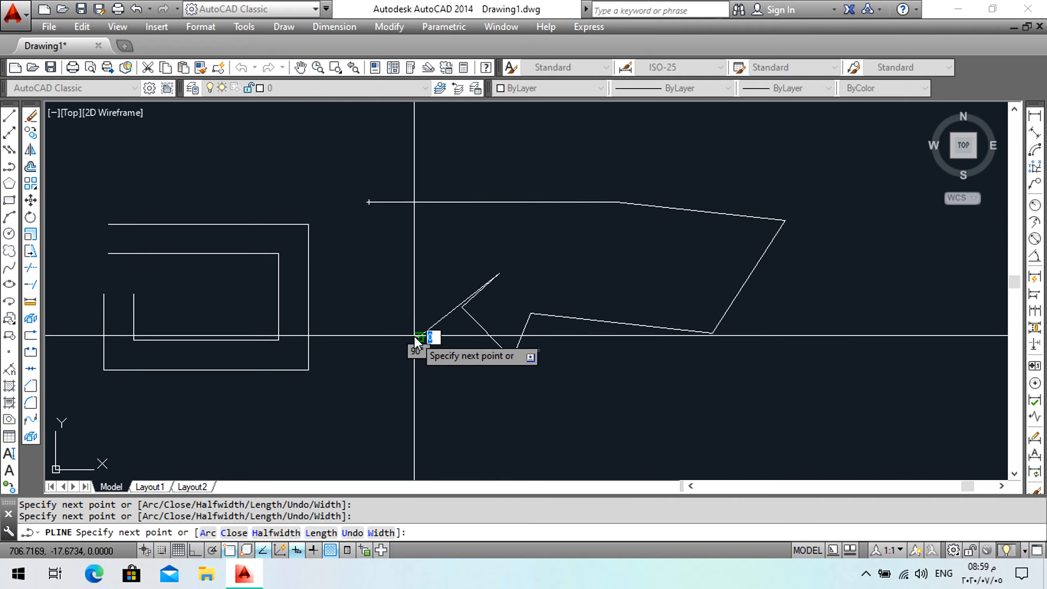
left_click(415, 337)
left_click(377, 311)
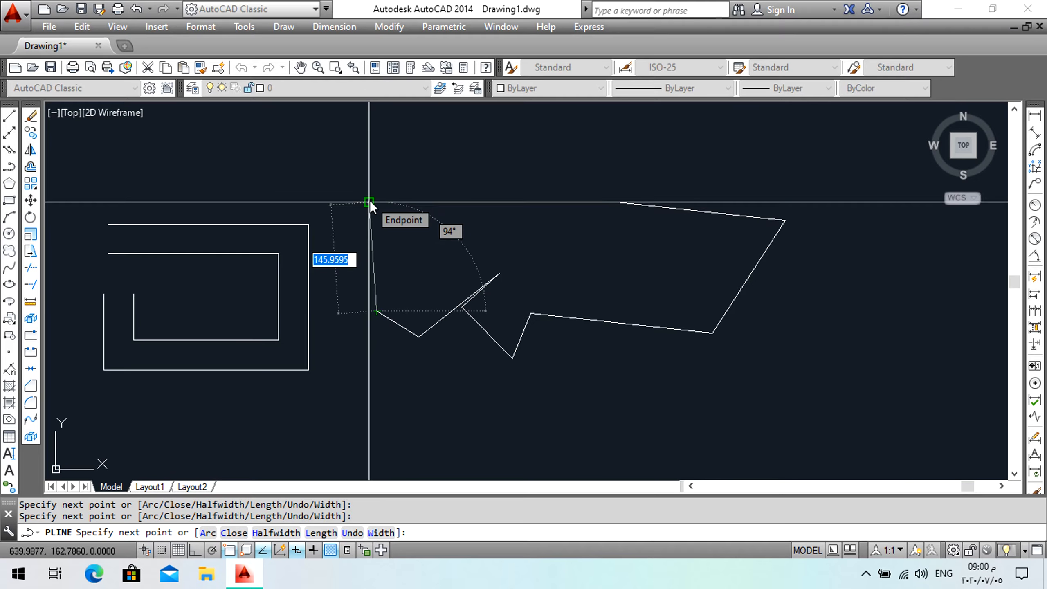
type("c")
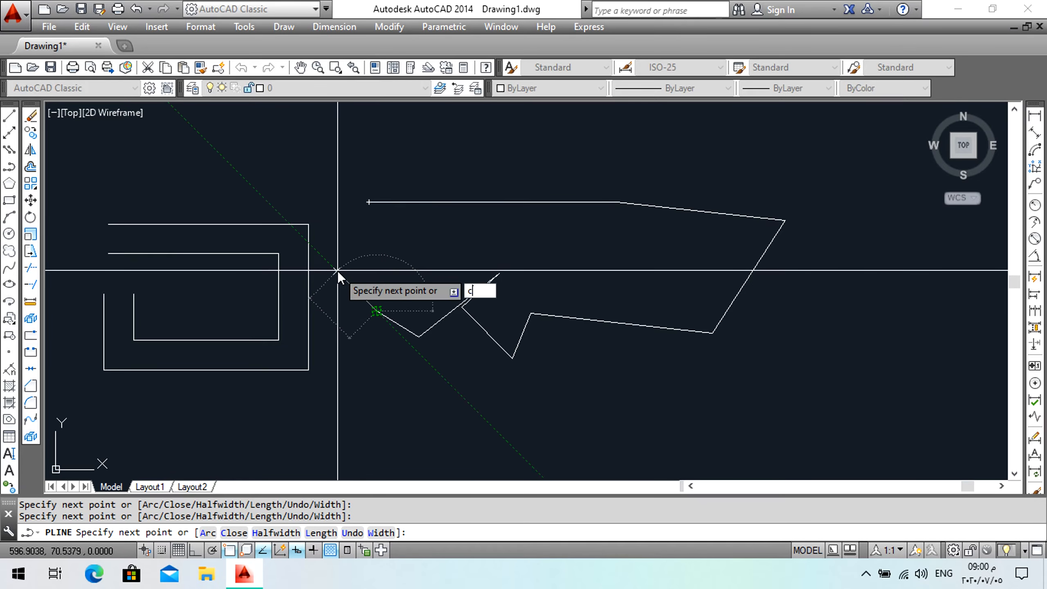
key("Return")
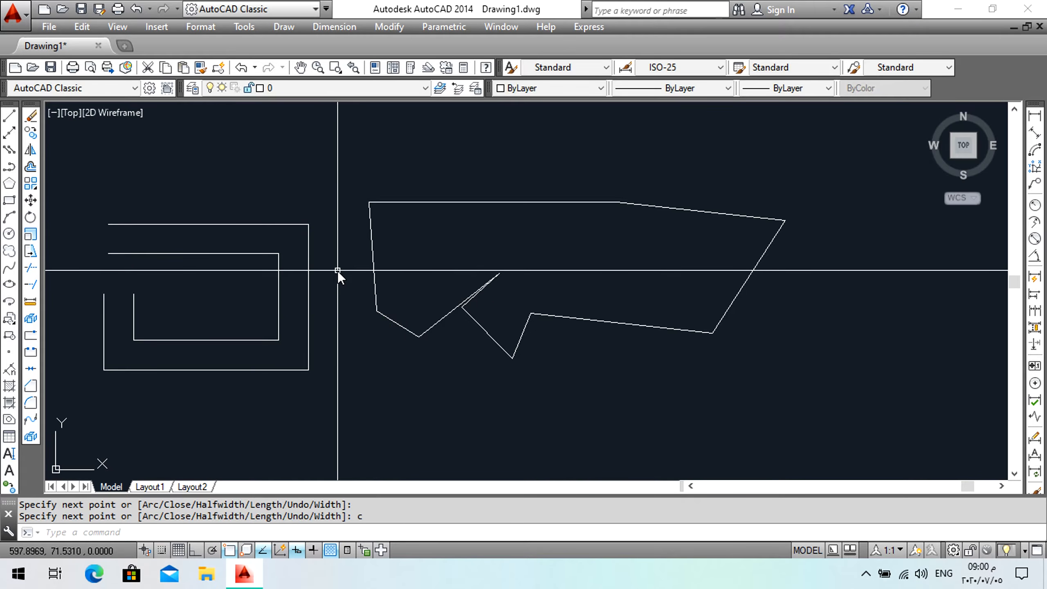
Select the polyline to inspect it as a single object, then clear the selection.
left_click(372, 233)
left_click(346, 247)
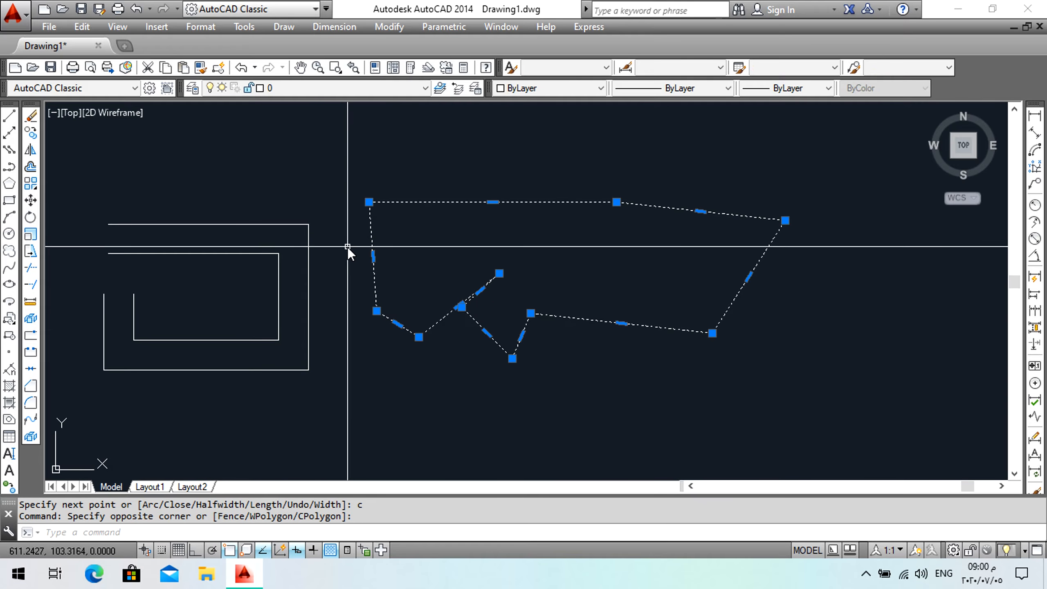
key("Escape")
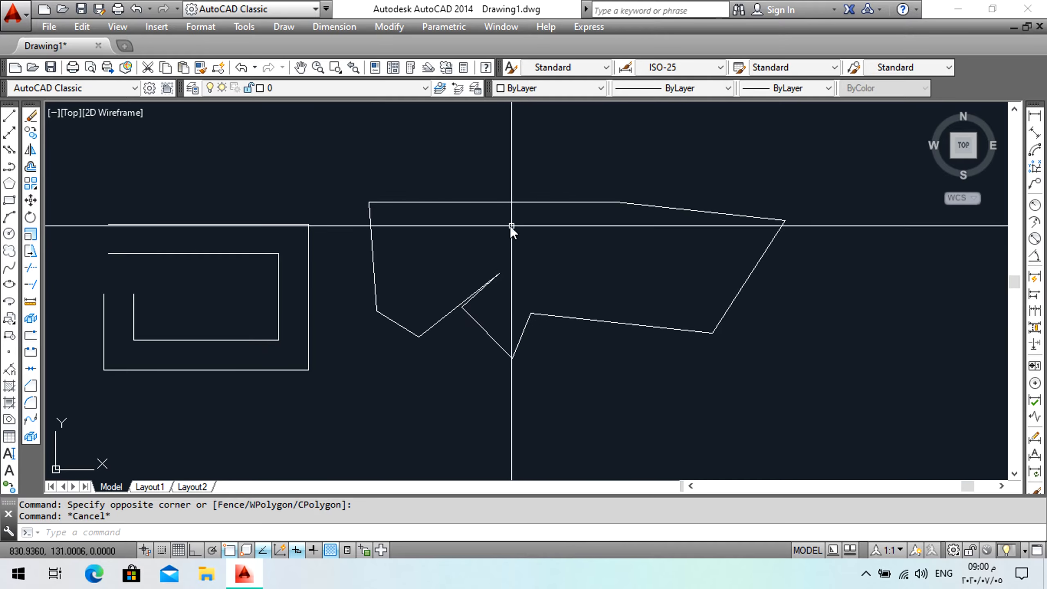
Explode the polyline into separate segments and select individual segments to inspect them.
left_click(664, 208)
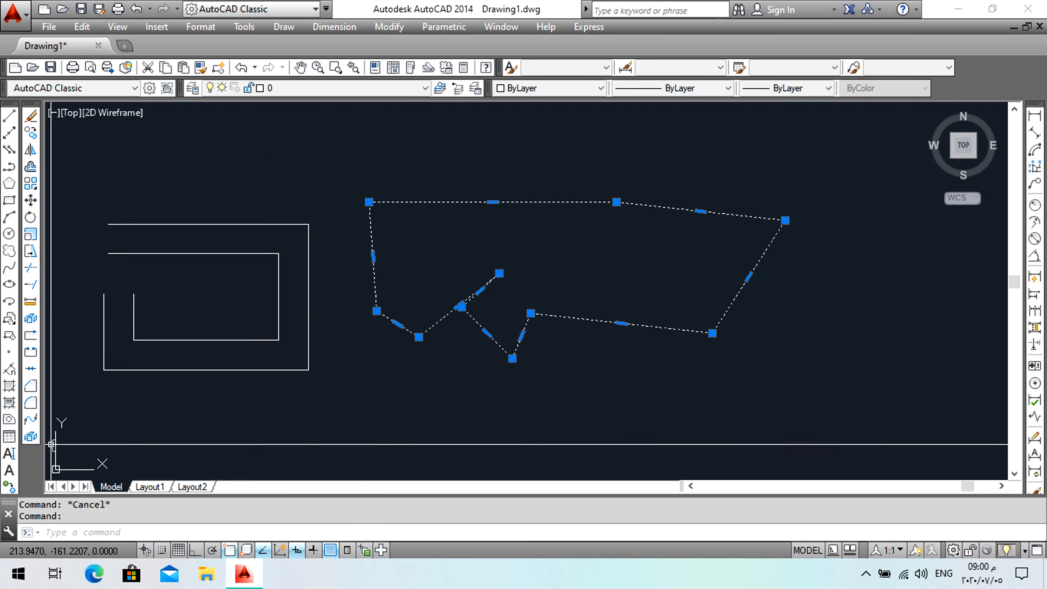
left_click(31, 437)
left_click(515, 157)
left_click(490, 212)
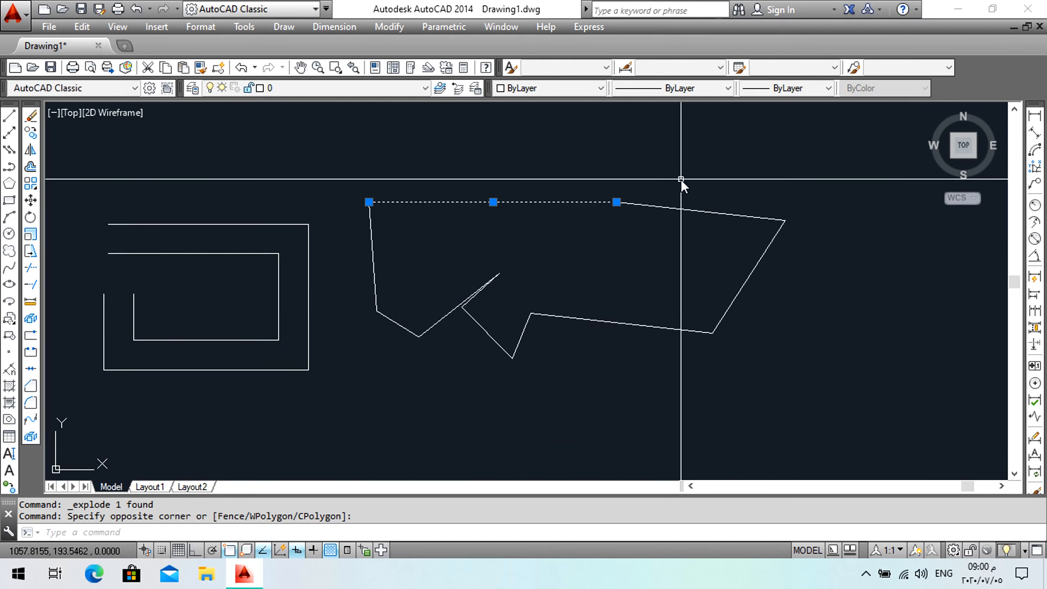
left_click(680, 181)
left_click(669, 256)
left_click(796, 280)
left_click(709, 275)
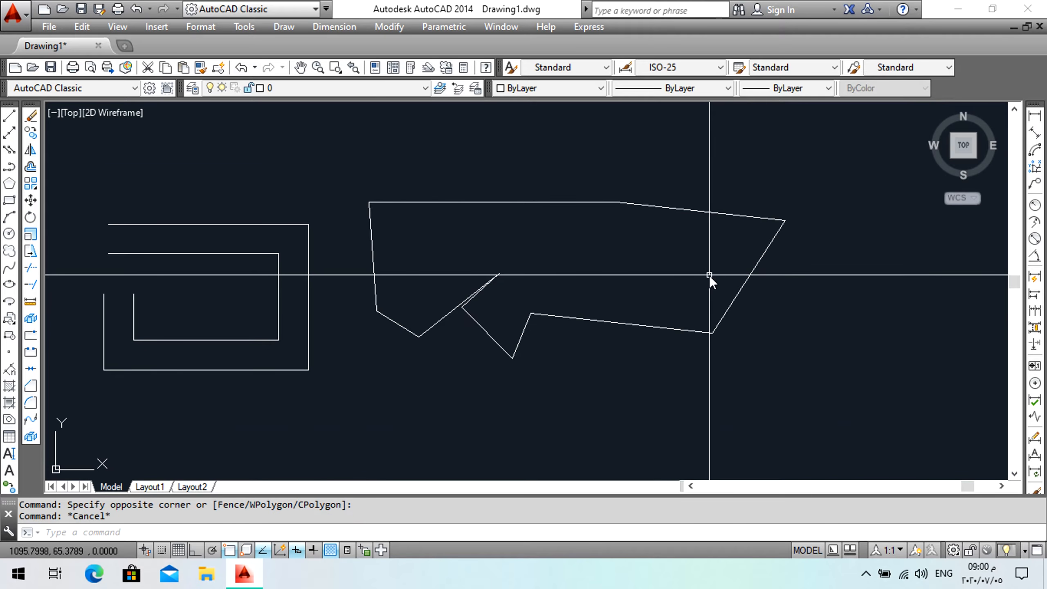
Mirror the whole shape across a roughly horizontal line below it, keeping the source objects.
middle_click_drag(636, 292, 588, 230)
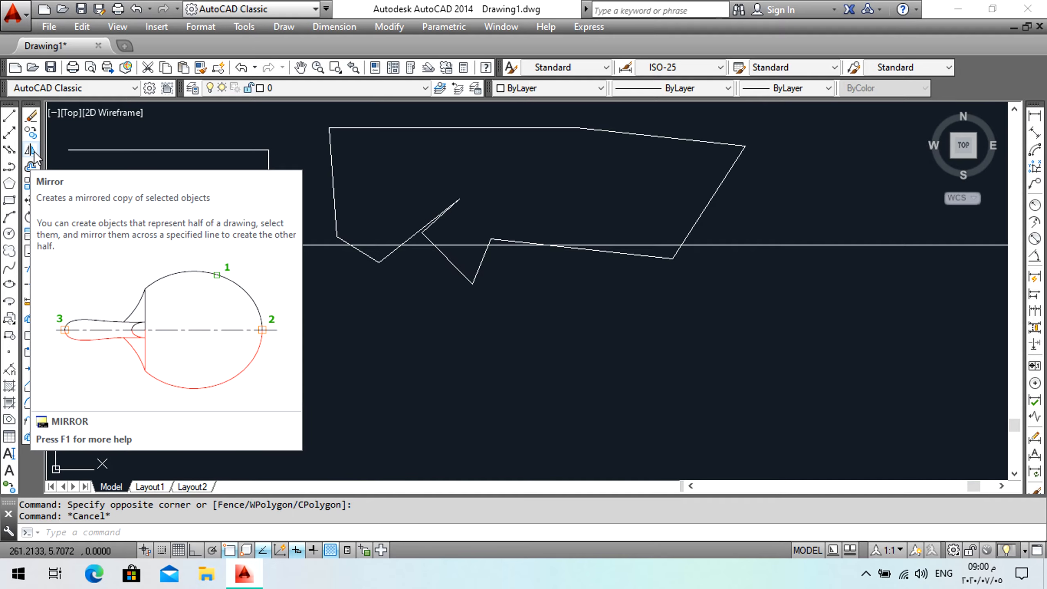
left_click(31, 150)
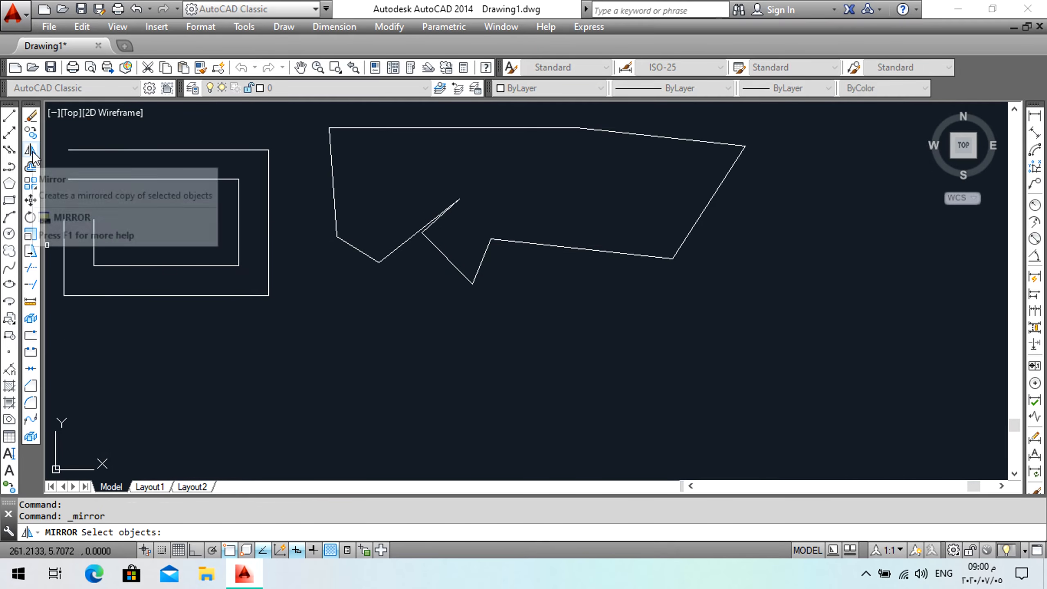
left_click(796, 110)
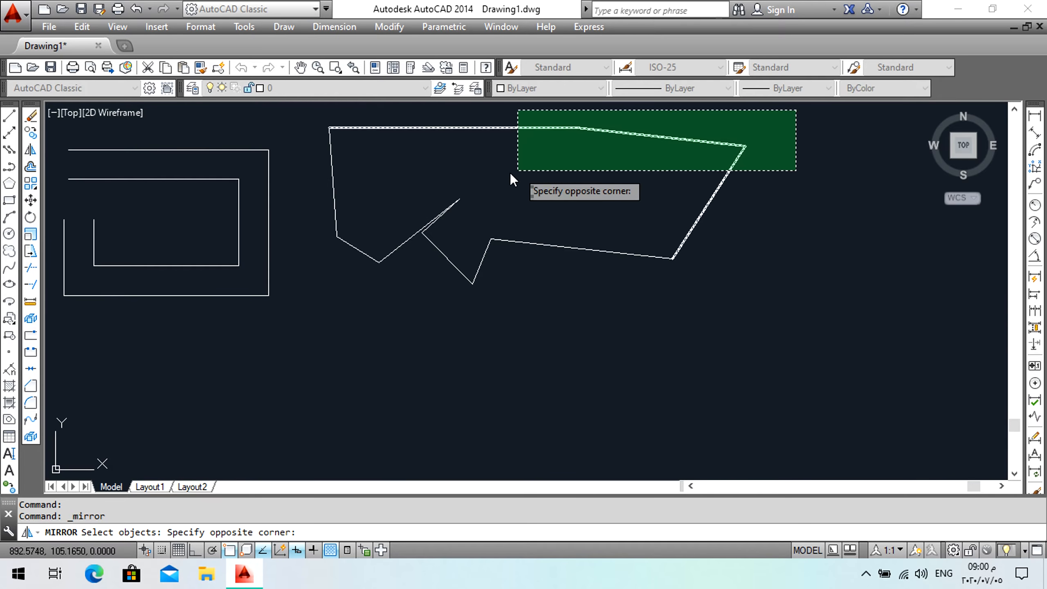
left_click(328, 284)
key("Return")
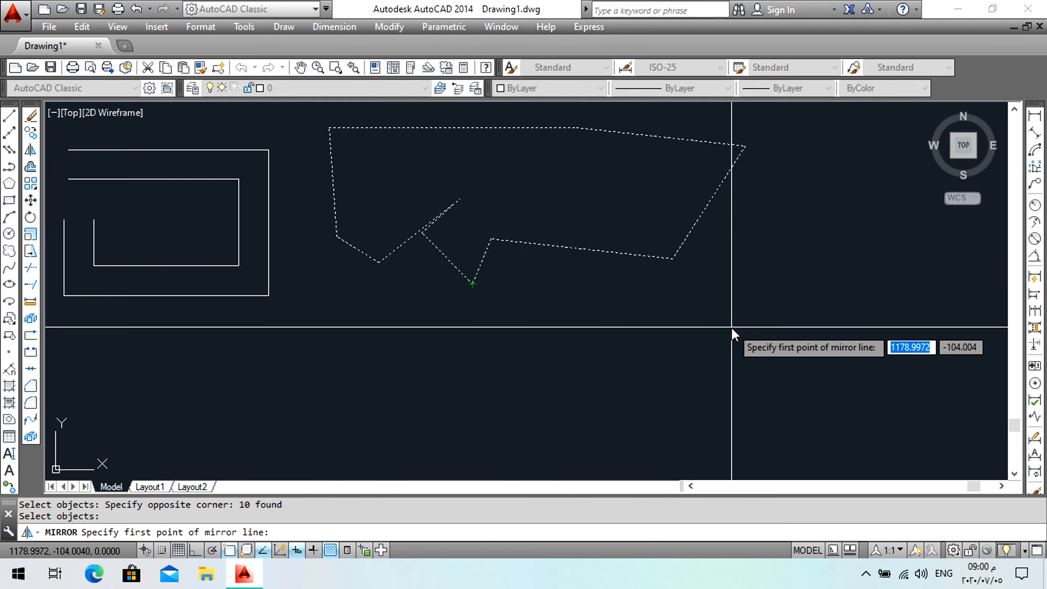
left_click(798, 318)
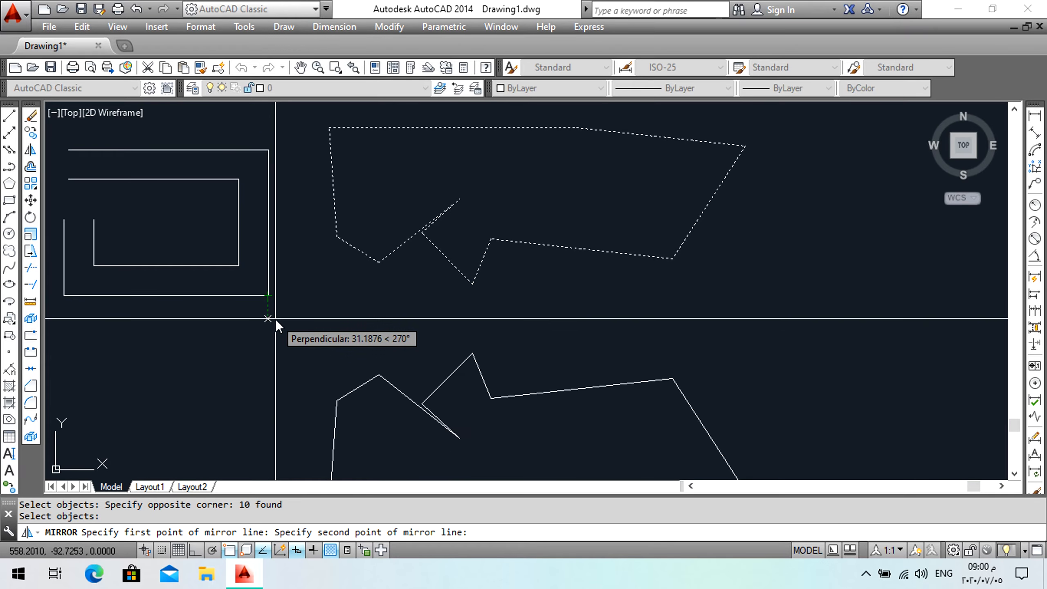
left_click(276, 318)
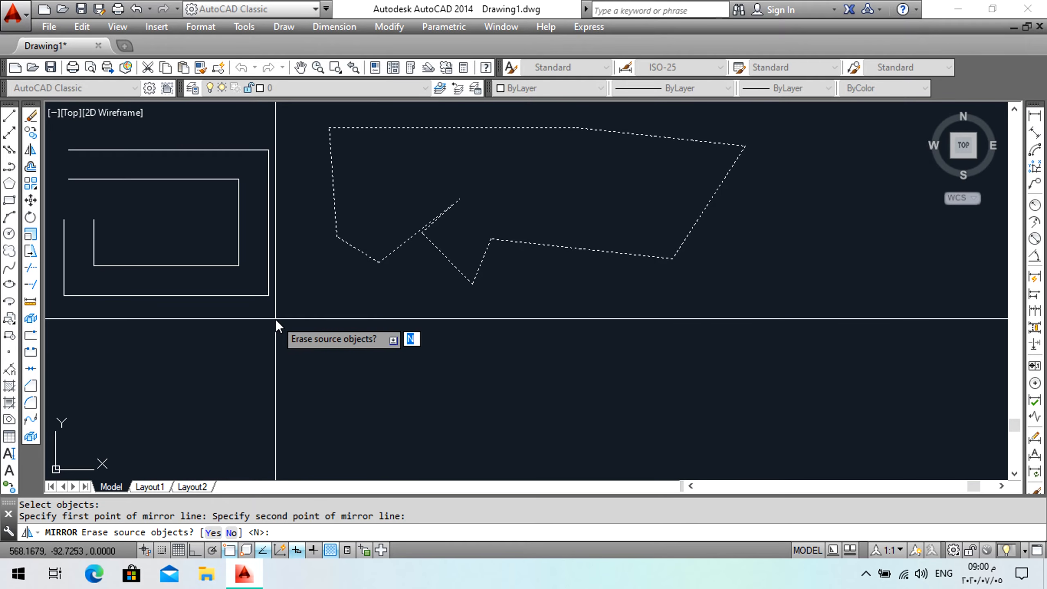
key("Return")
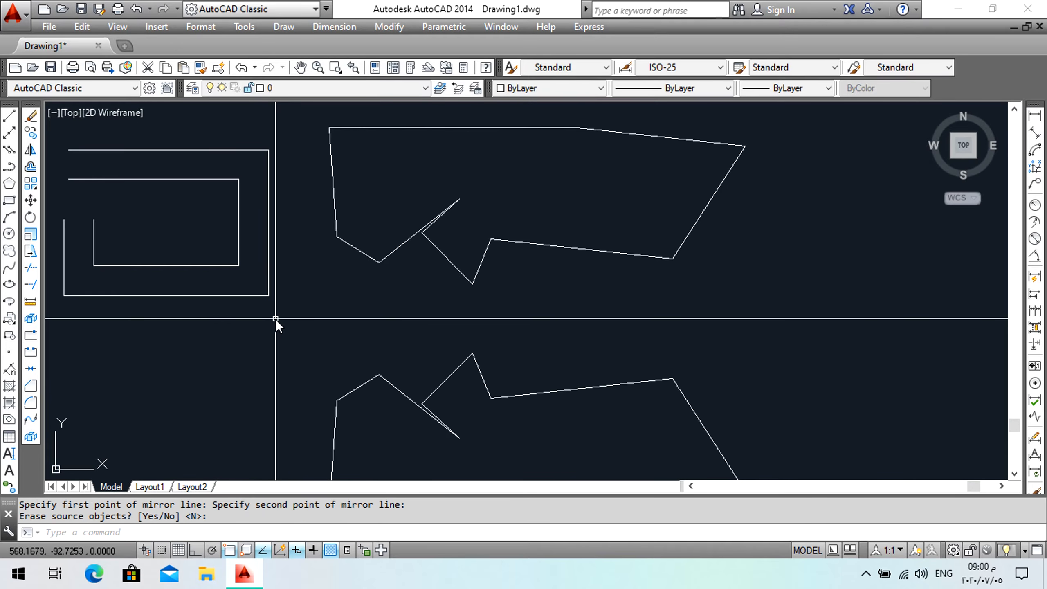
Mirror the upper shape across a vertical line to its right, erasing the source objects.
middle_click_drag(463, 262, 386, 206)
scroll(404, 218, "down", 2)
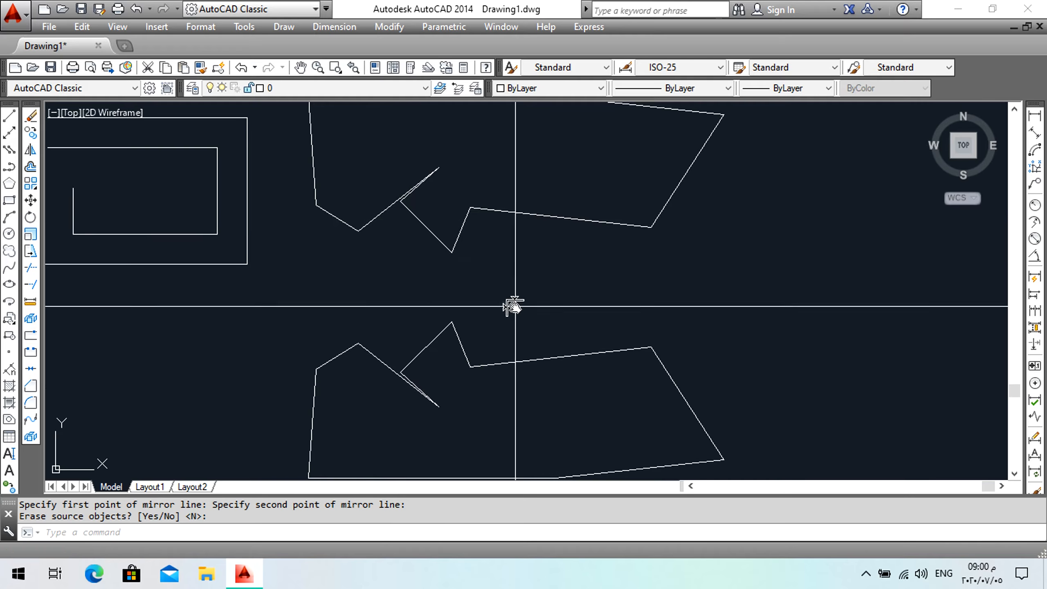
middle_click_drag(514, 307, 579, 272)
middle_click(584, 311)
middle_click(584, 311)
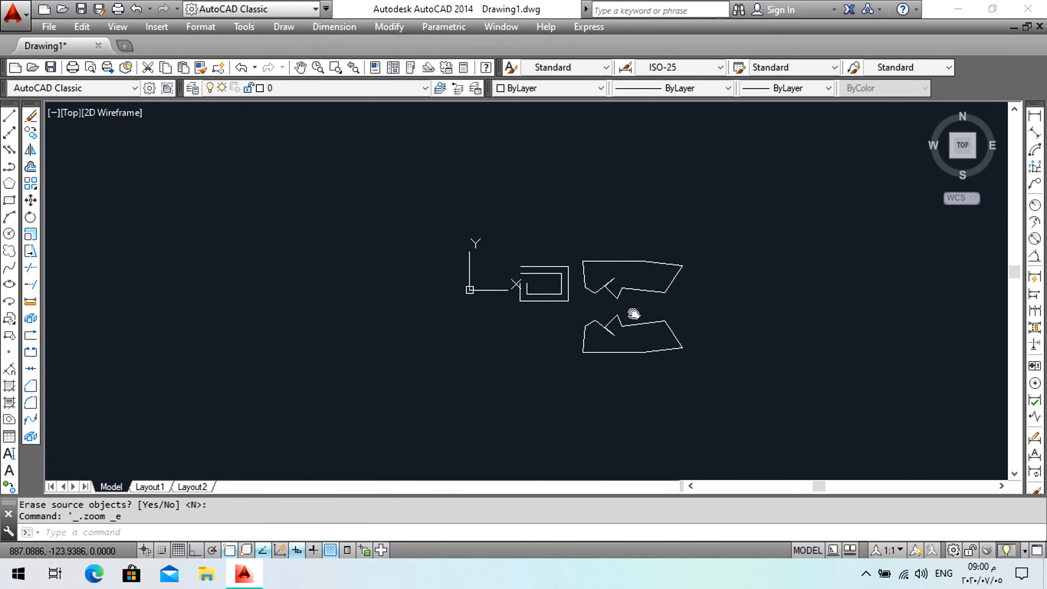
scroll(490, 303, "up", 2)
scroll(515, 294, "down", 4)
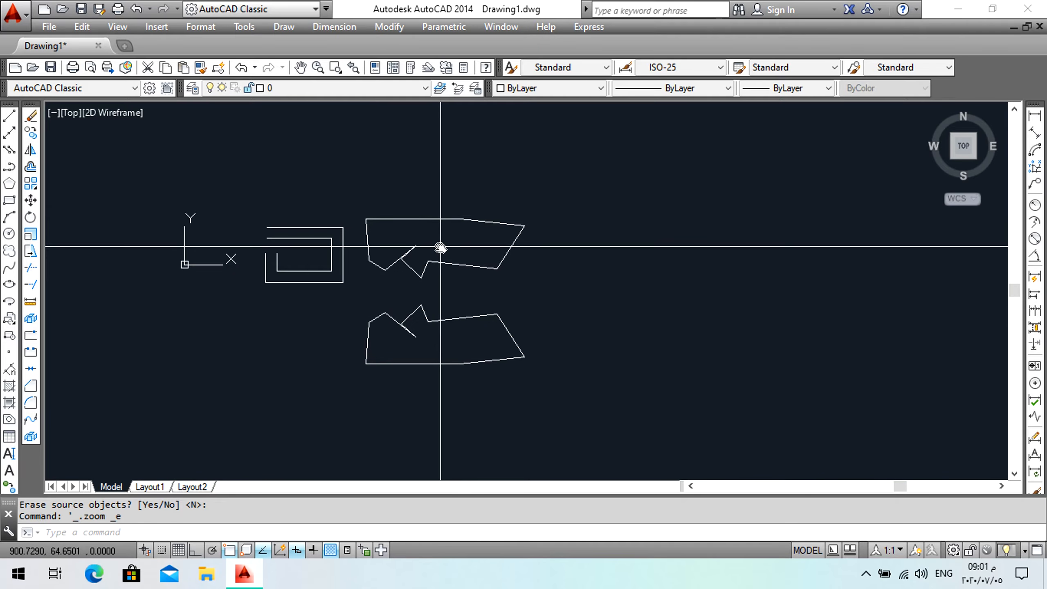
left_click(30, 149)
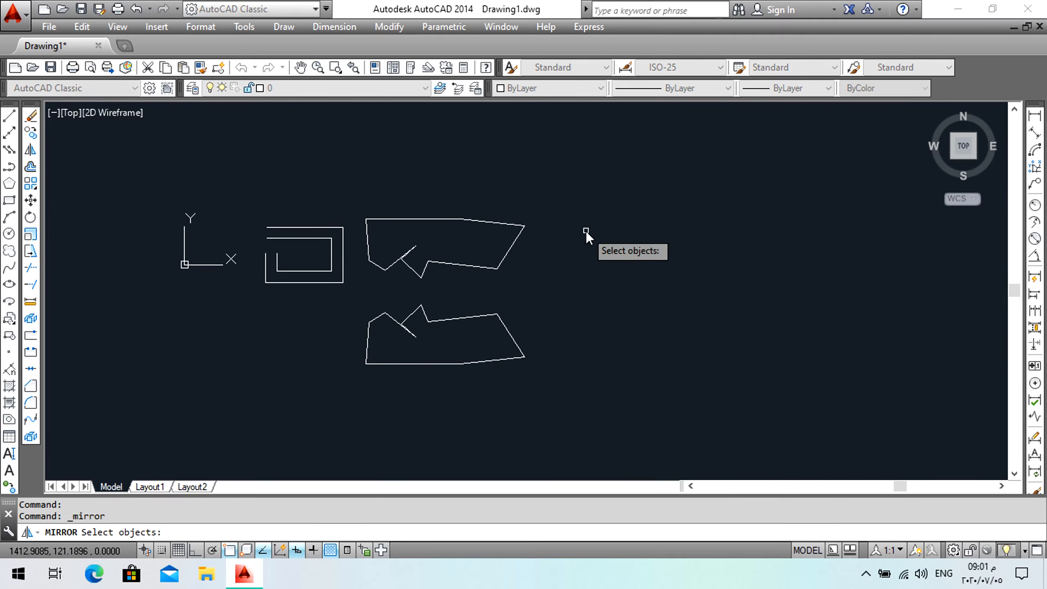
left_click(542, 200)
left_click(361, 289)
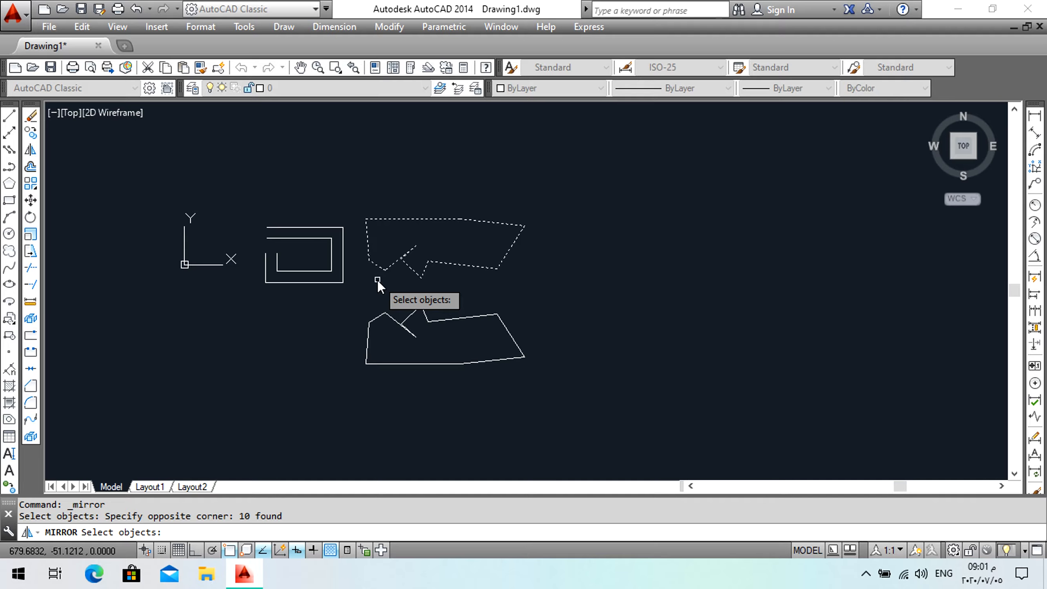
key("Return")
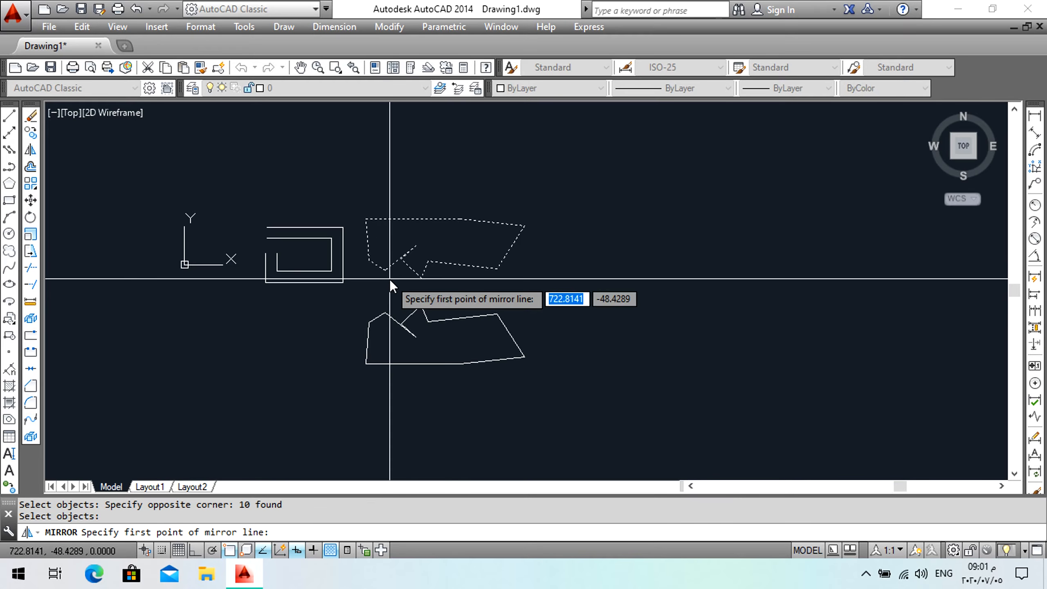
left_click(547, 186)
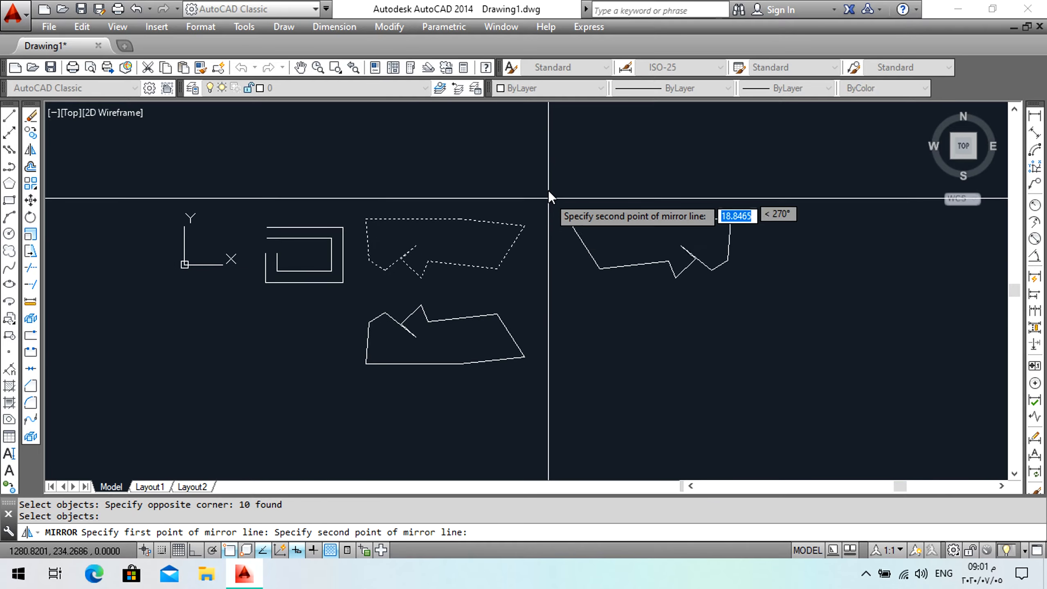
left_click(548, 315)
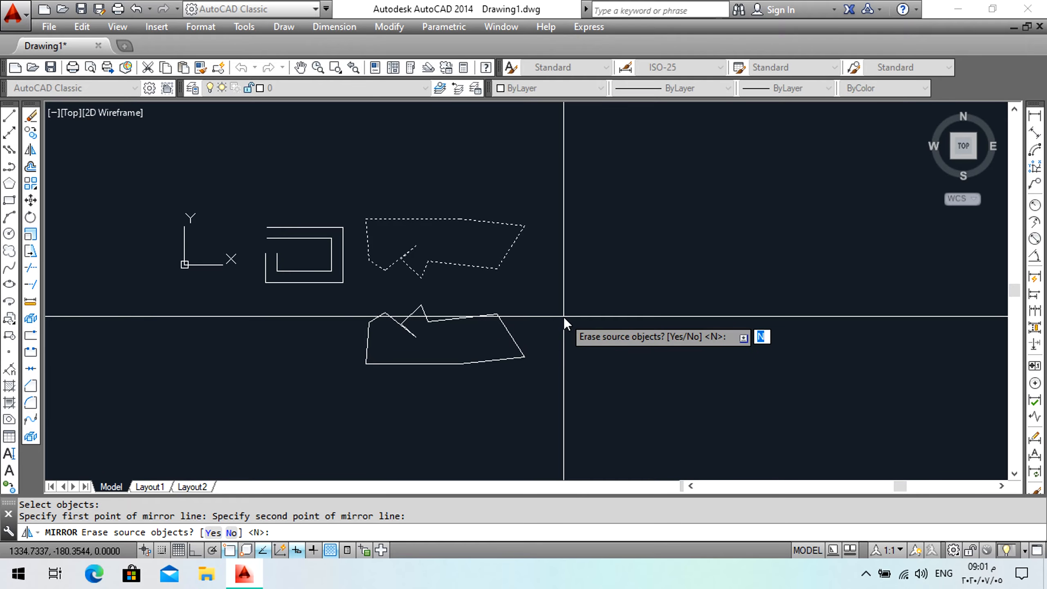
key("Return")
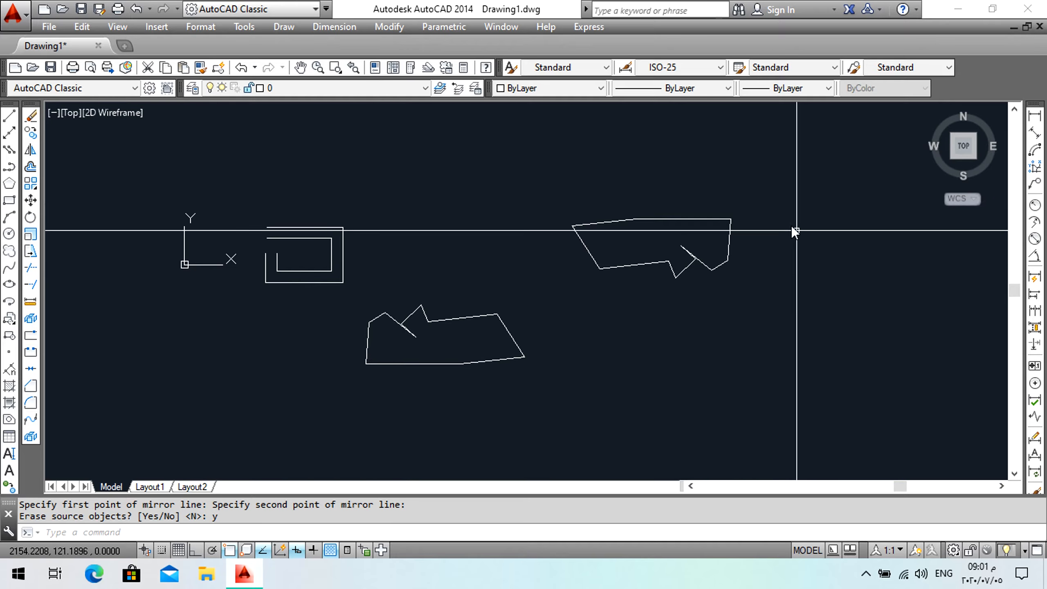
Copy the mirrored shape to six new positions scattered around the drawing.
mouse_move(647, 253)
middle_mouse_down()
mouse_move(531, 318)
mouse_move(513, 350)
middle_mouse_up()
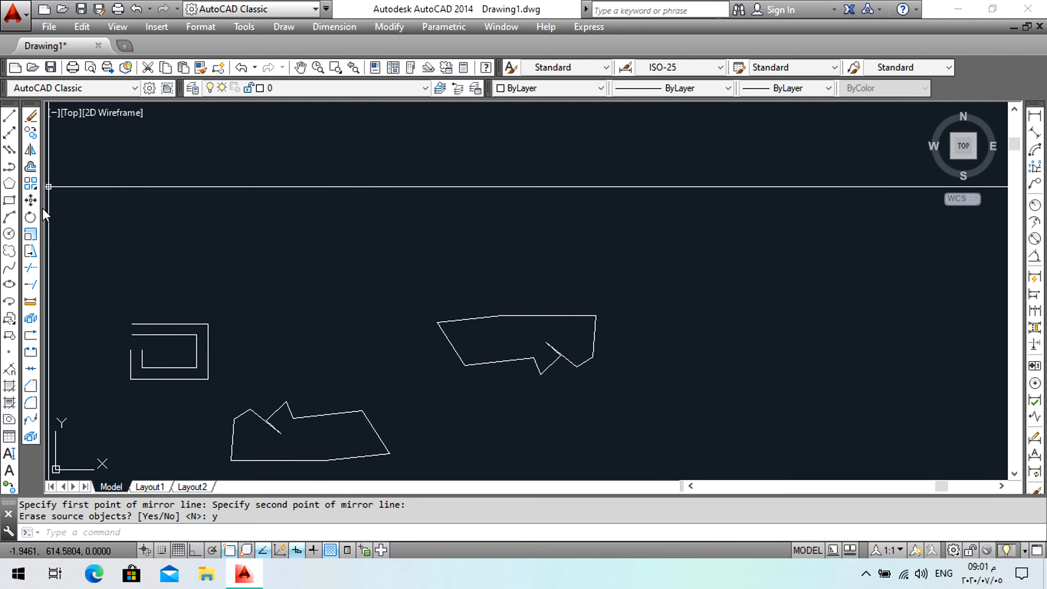
left_click(31, 132)
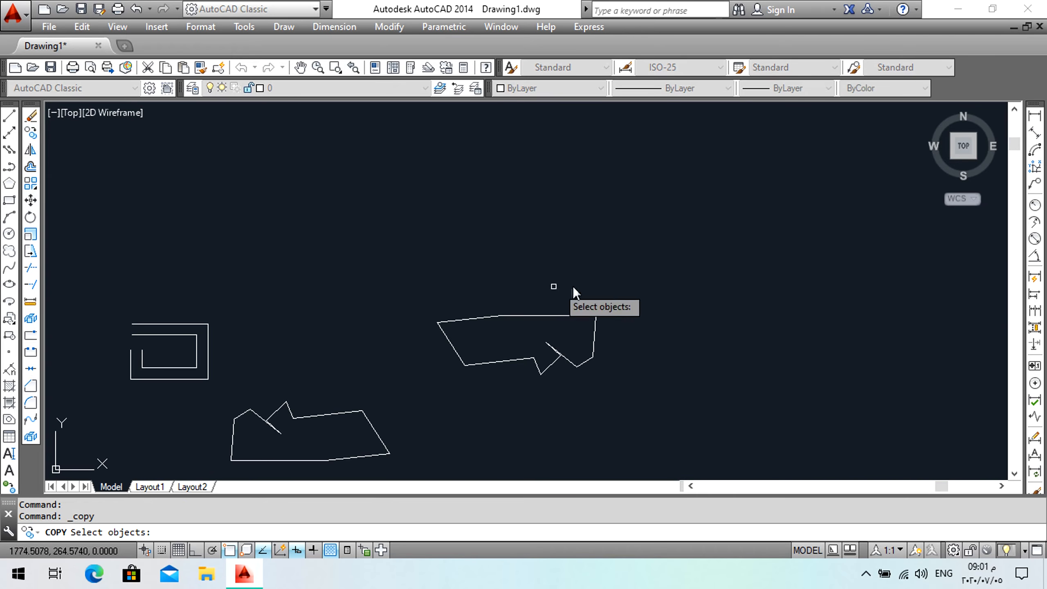
left_click(610, 285)
left_click(435, 376)
key("Return")
left_click(528, 332)
left_click(403, 275)
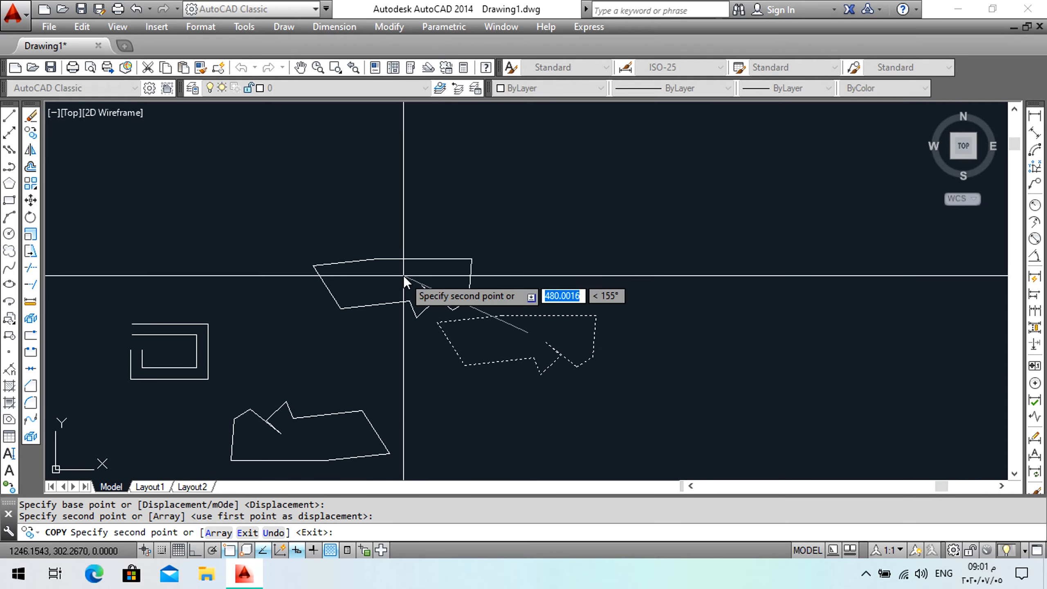
left_click(555, 227)
left_click(739, 316)
left_click(666, 390)
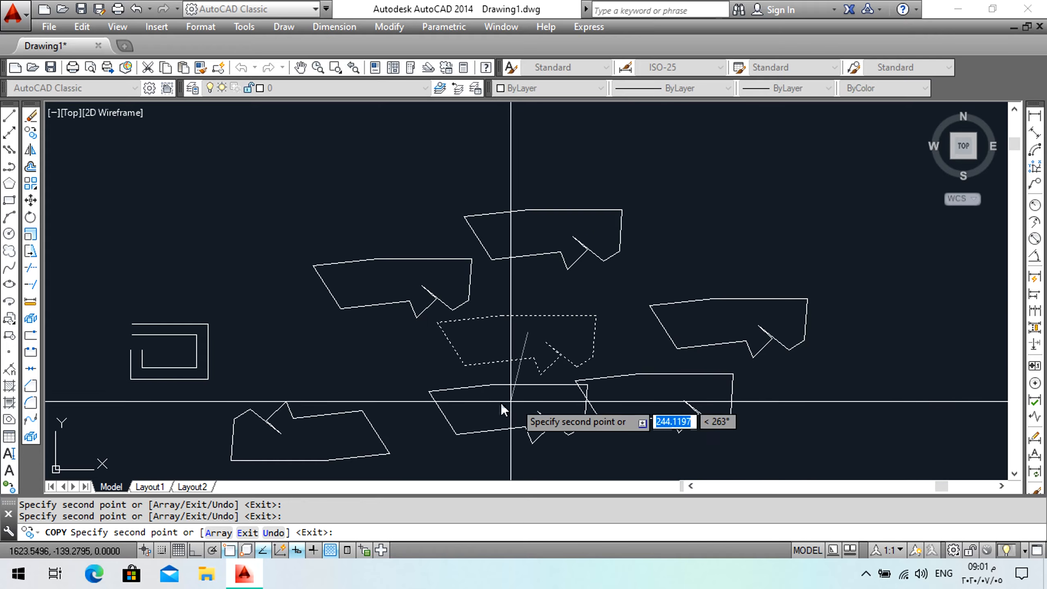
left_click(474, 407)
left_click(314, 167)
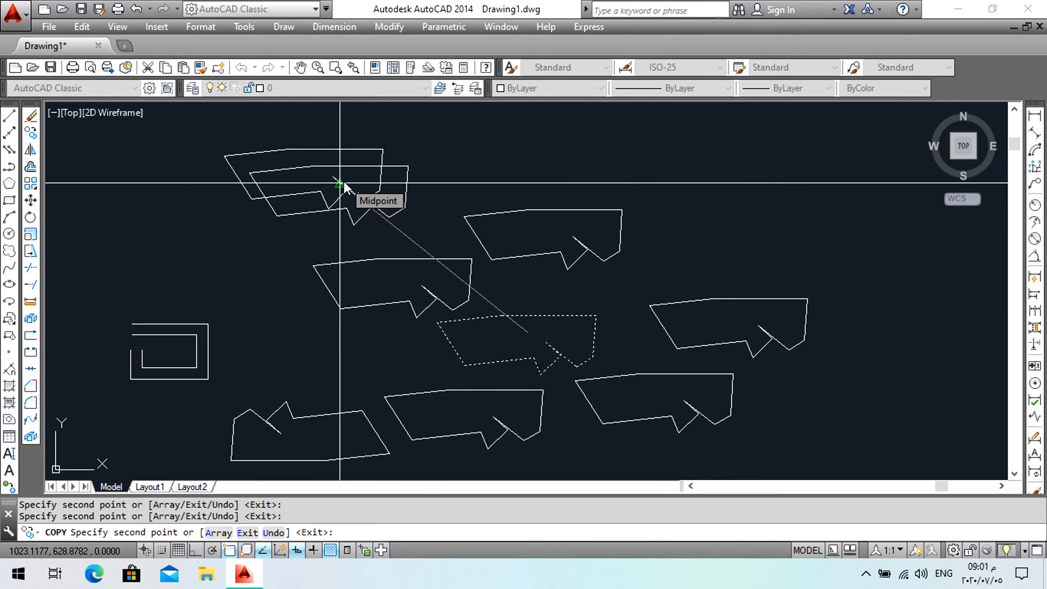
key("Return")
Erase all the copied and mirrored shapes, leaving only the nested rectangle shape.
left_click(848, 148)
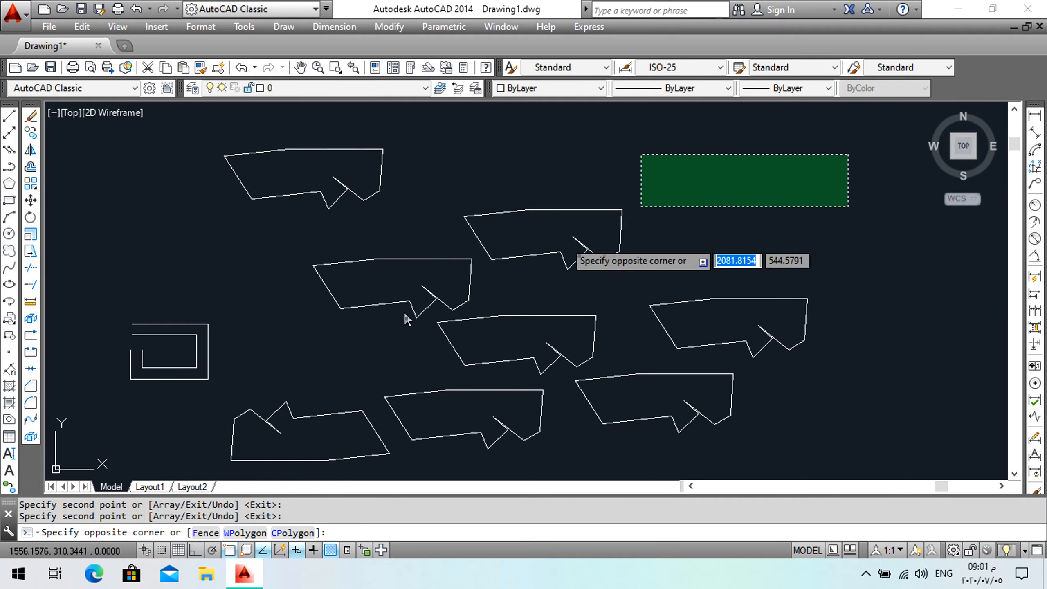
left_click(246, 452)
key("Delete")
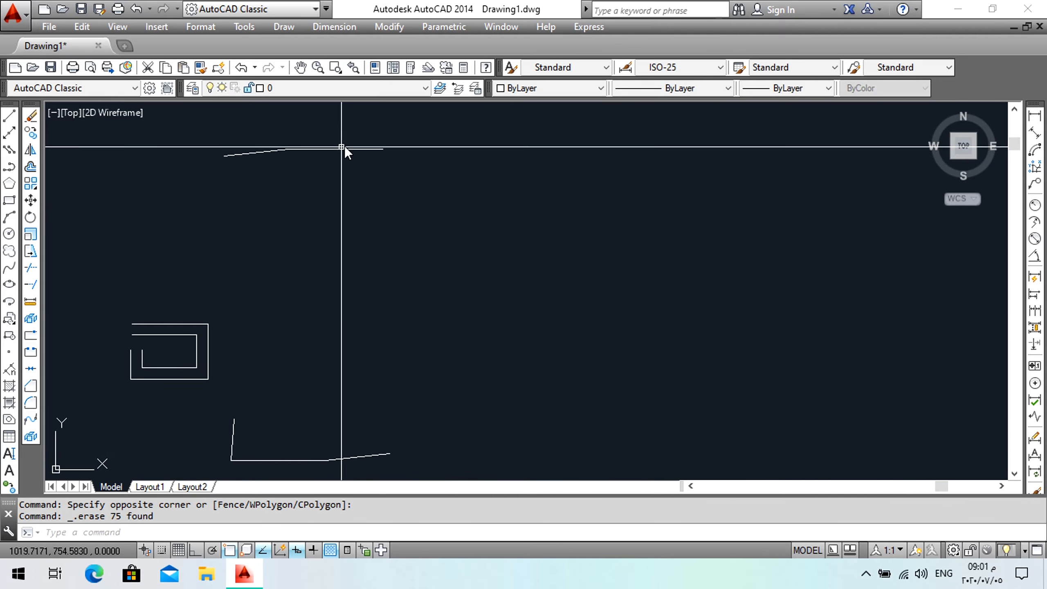
left_click(344, 146)
left_click(233, 190)
key("Delete")
left_click(388, 442)
left_click(232, 470)
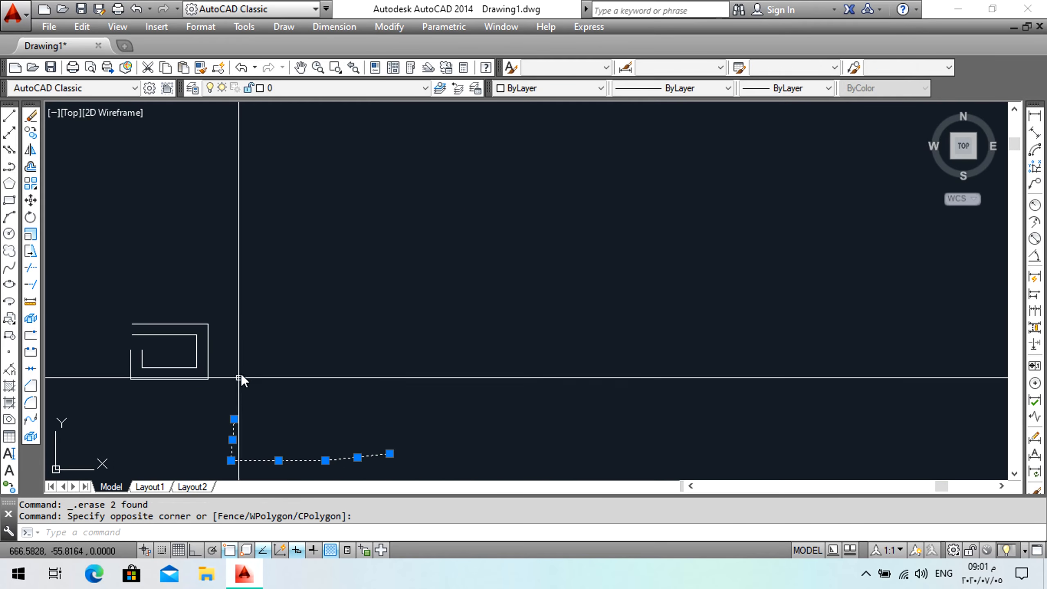
key("Delete")
middle_click_drag(248, 342, 278, 315)
scroll(278, 314, "up", 5)
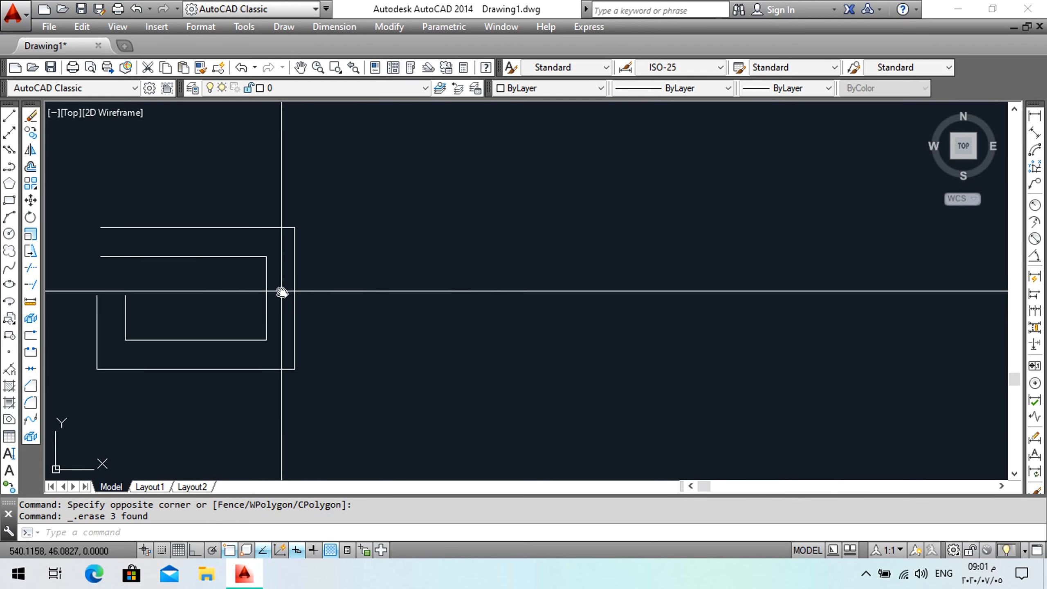
left_click(9, 200)
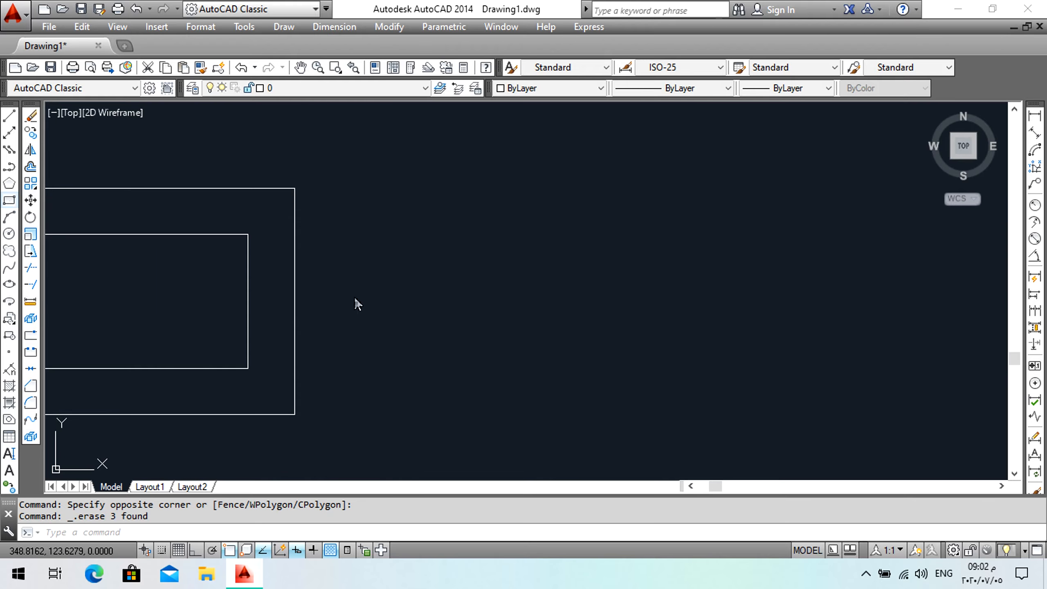
left_click(406, 357)
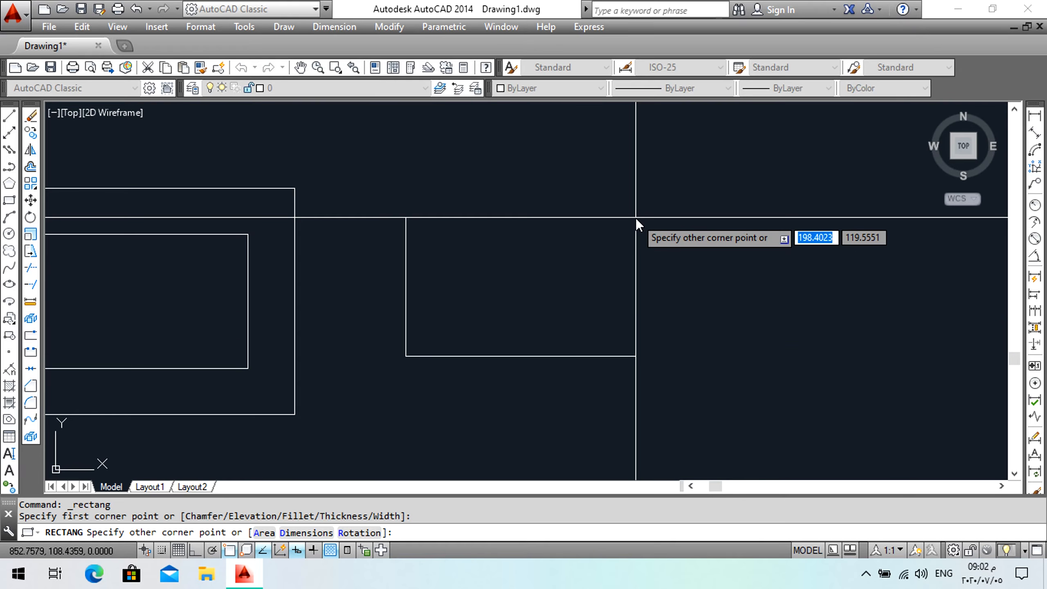
type("@")
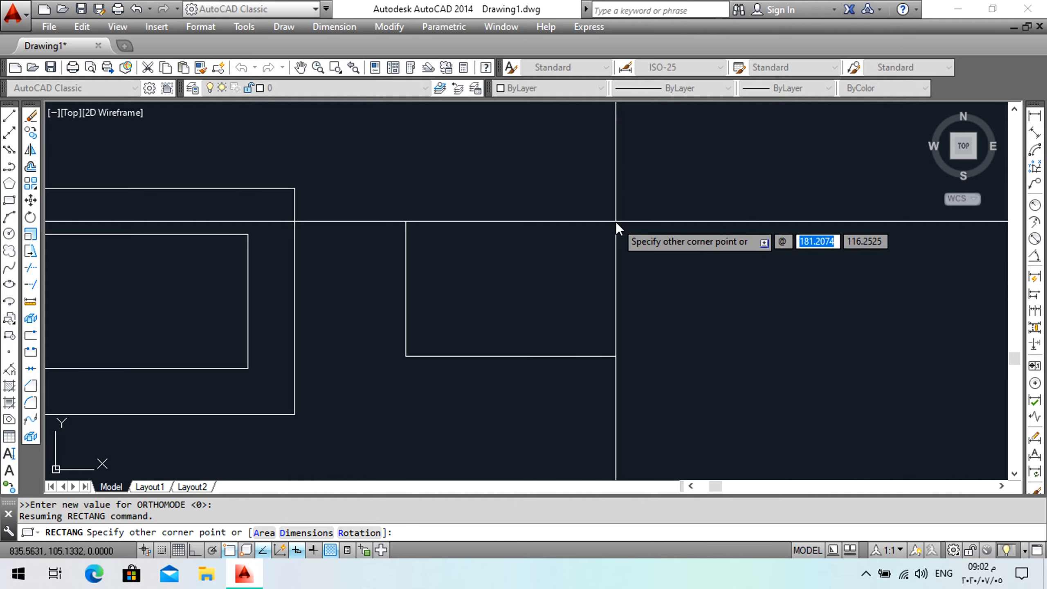
type("100")
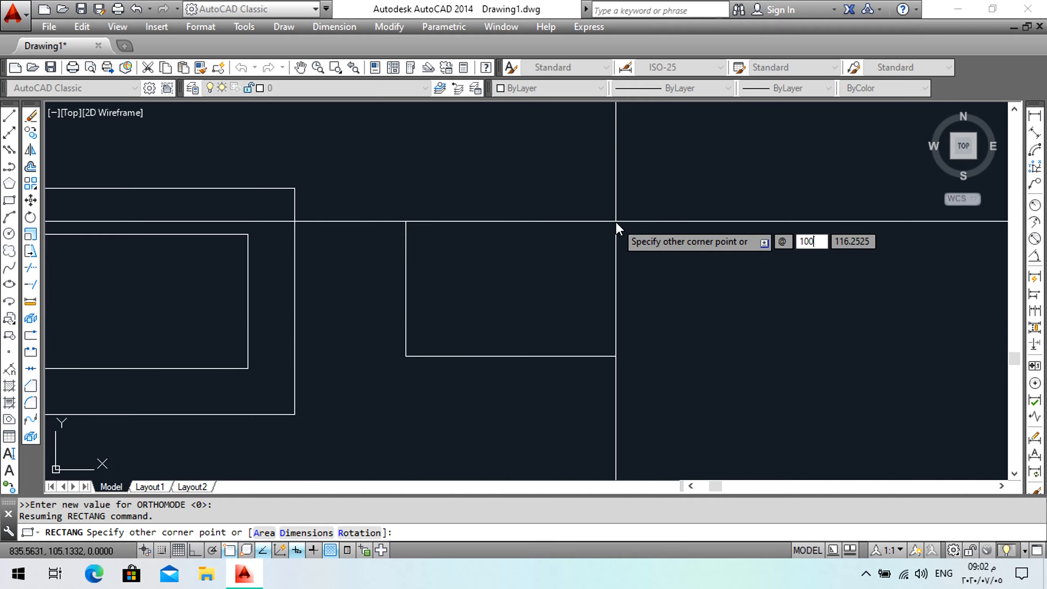
key("Tab")
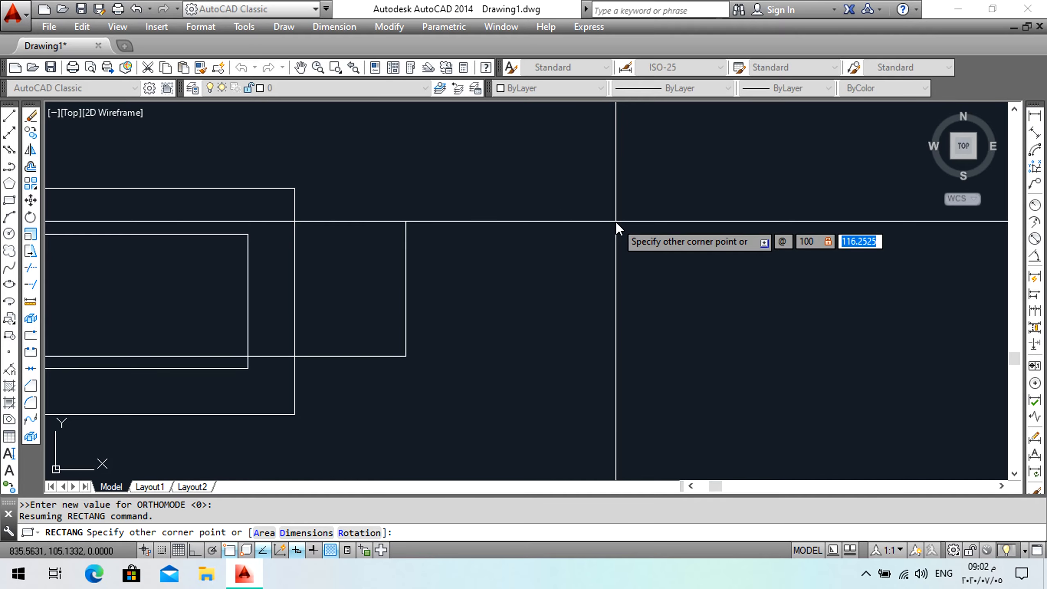
type("50")
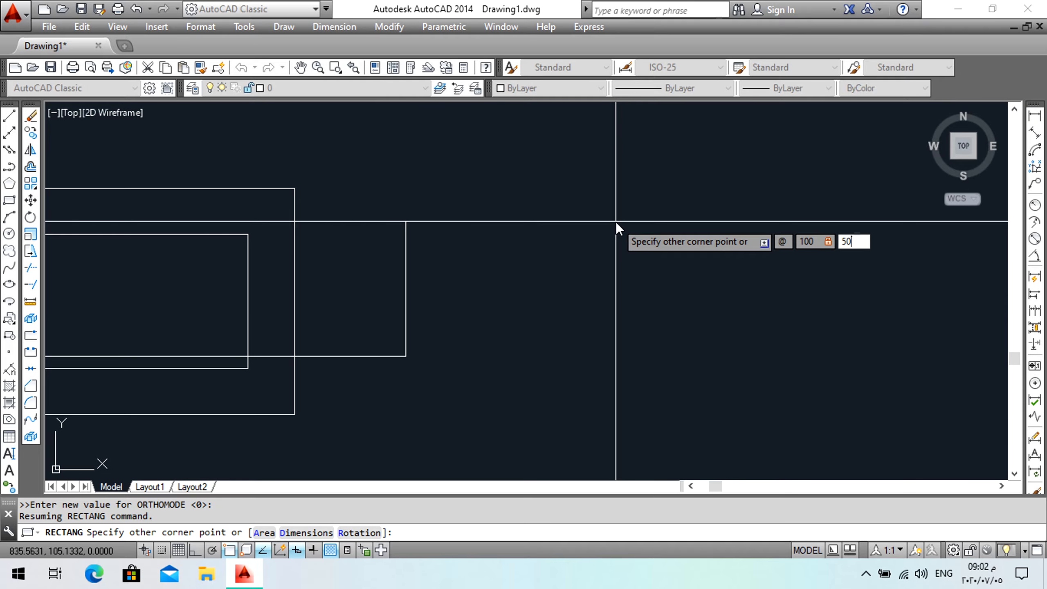
key("Return")
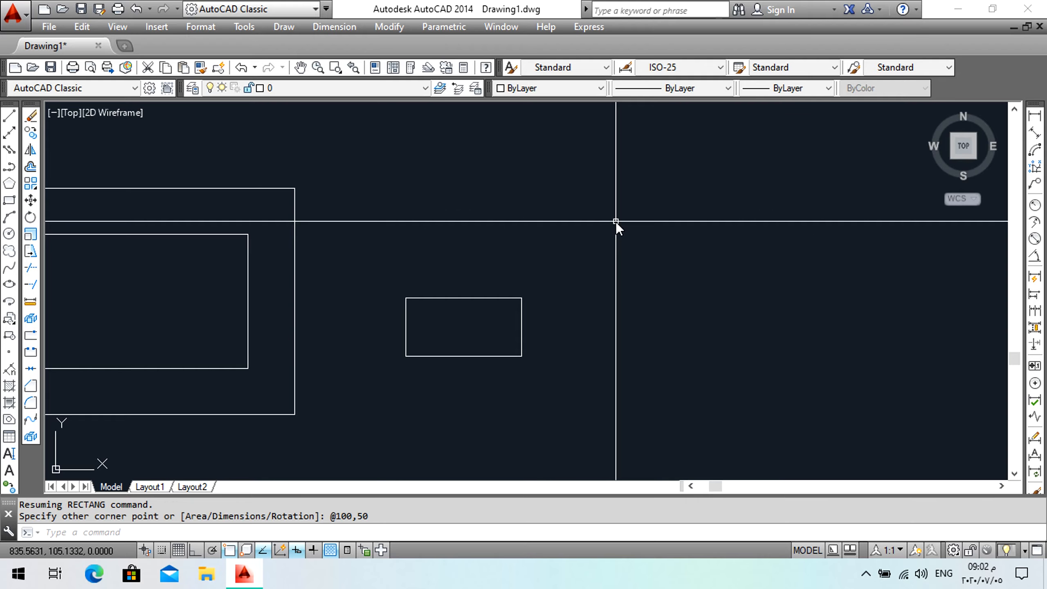
Add linear dimensions to the rectangle's bottom width and left height.
middle_click_drag(490, 306, 533, 241)
scroll(474, 289, "up", 5)
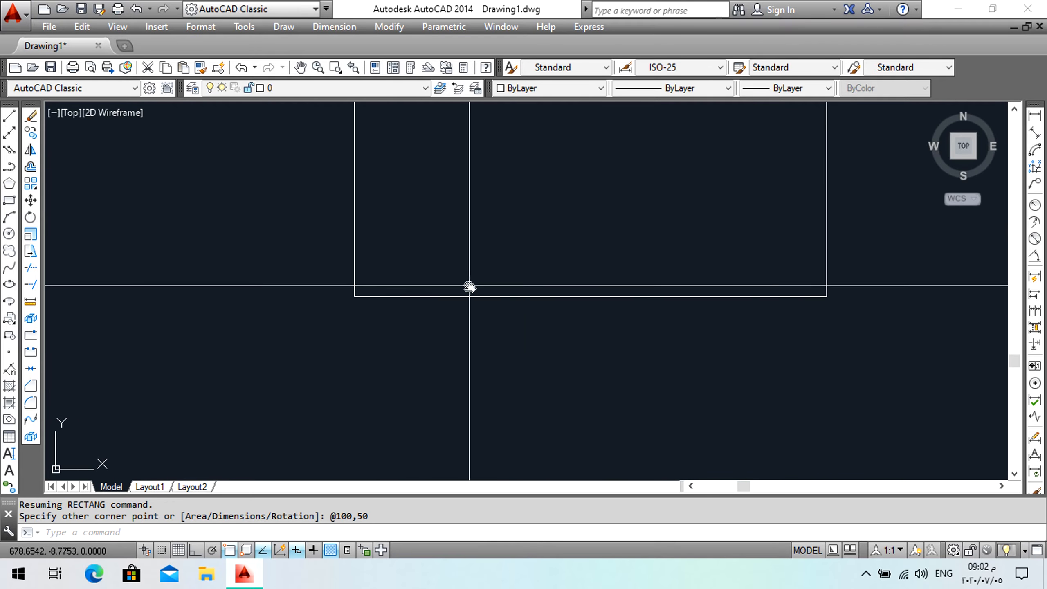
middle_click_drag(470, 287, 401, 371)
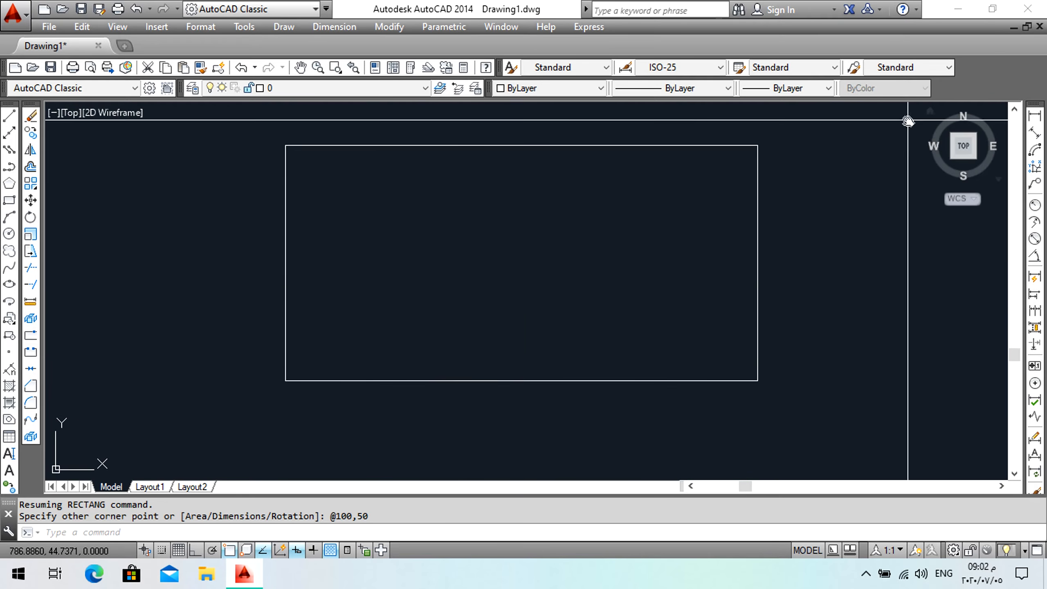
left_click(1036, 116)
left_click(757, 380)
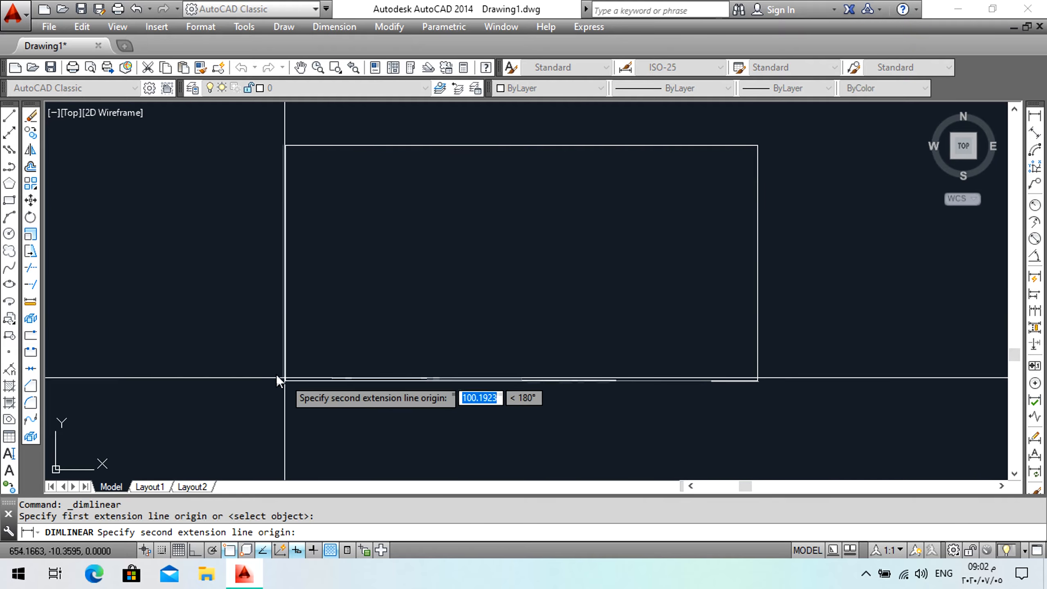
left_click(286, 381)
left_click(421, 415)
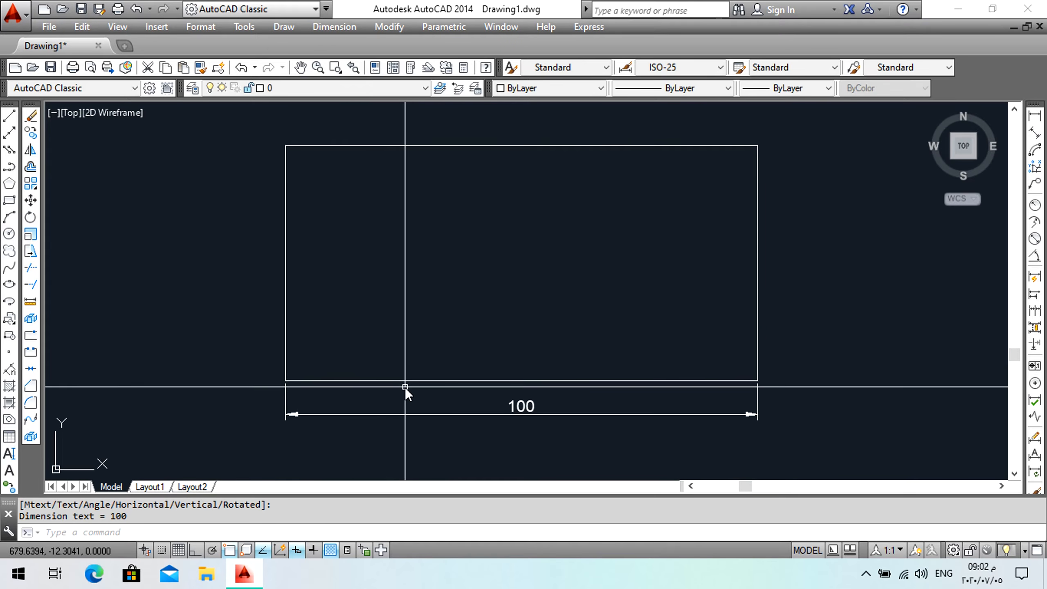
key("Return")
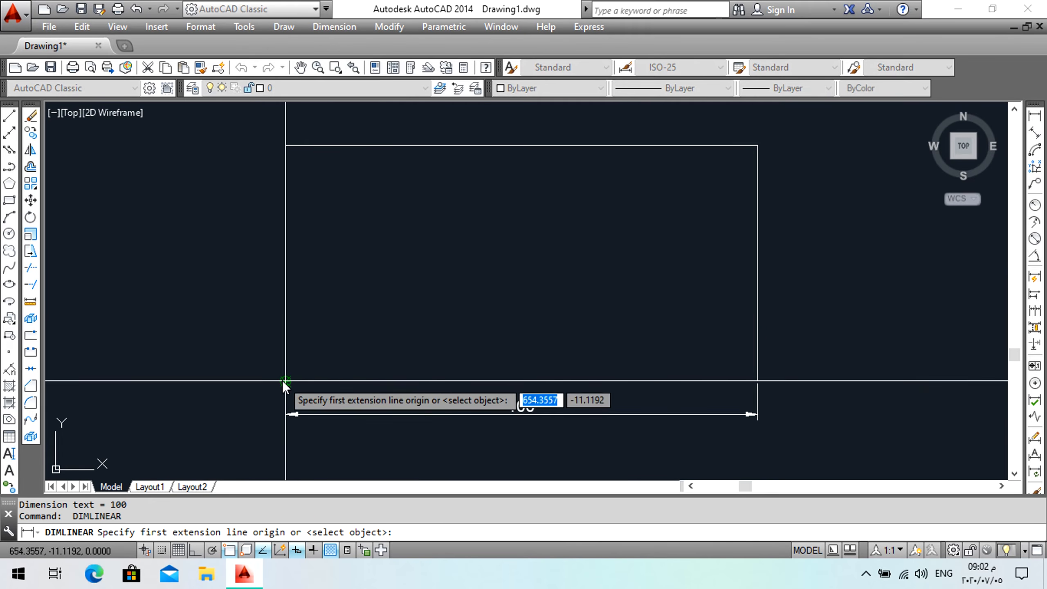
left_click(283, 381)
left_click(286, 144)
left_click(249, 185)
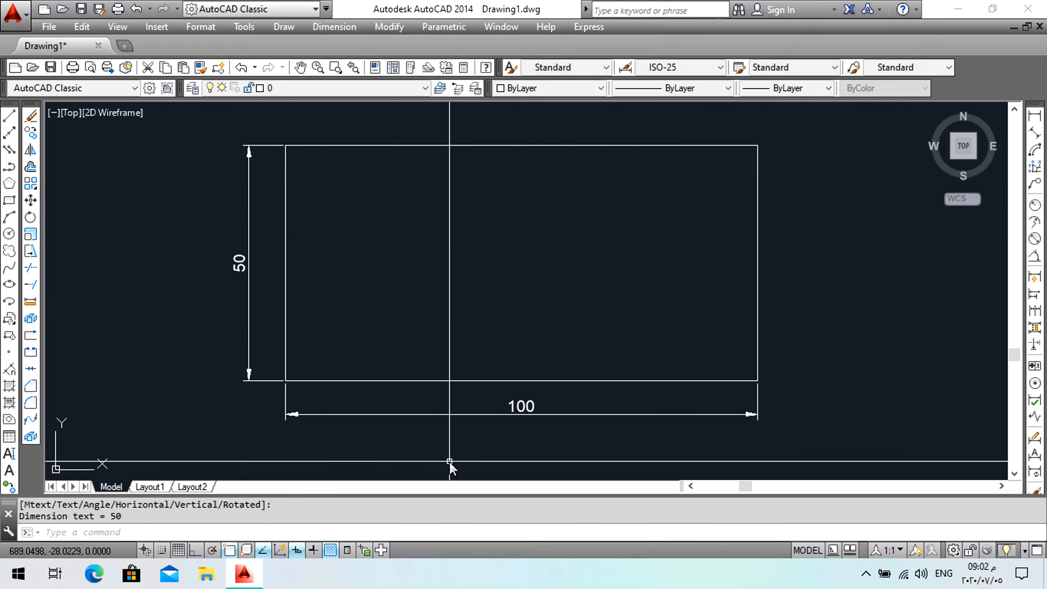
Delete both dimensions from the rectangle.
scroll(381, 298, "down", 2)
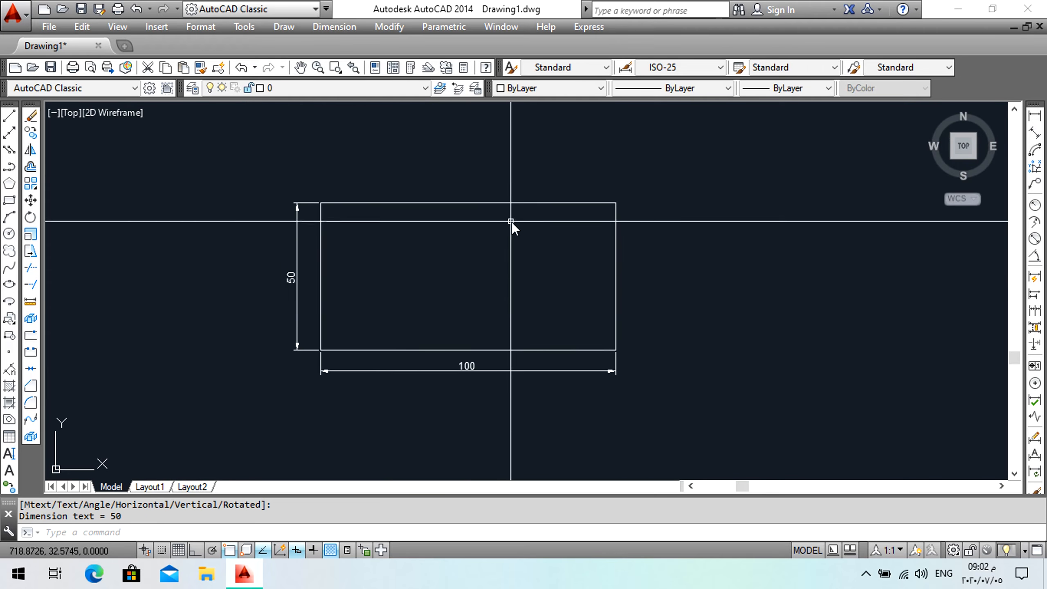
left_click(415, 370)
left_click(293, 275)
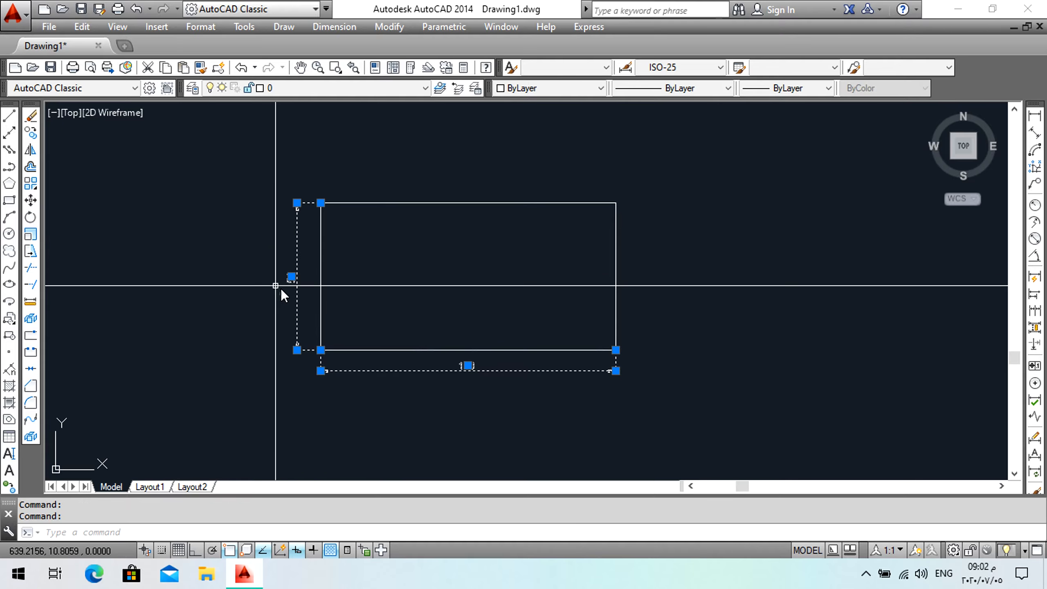
key("Delete")
left_click(422, 227)
left_click(389, 194)
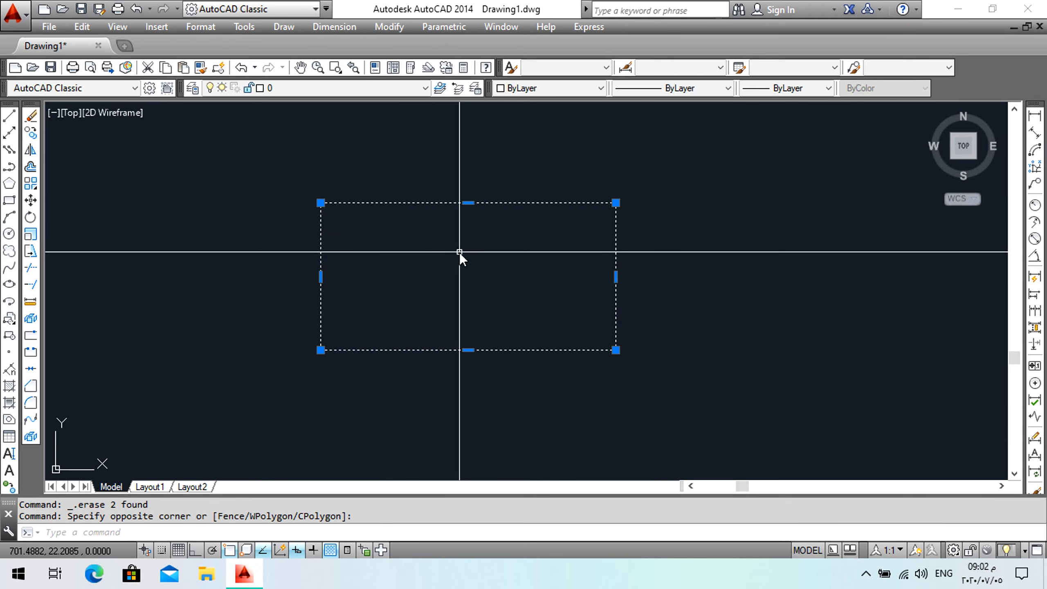
key("Escape")
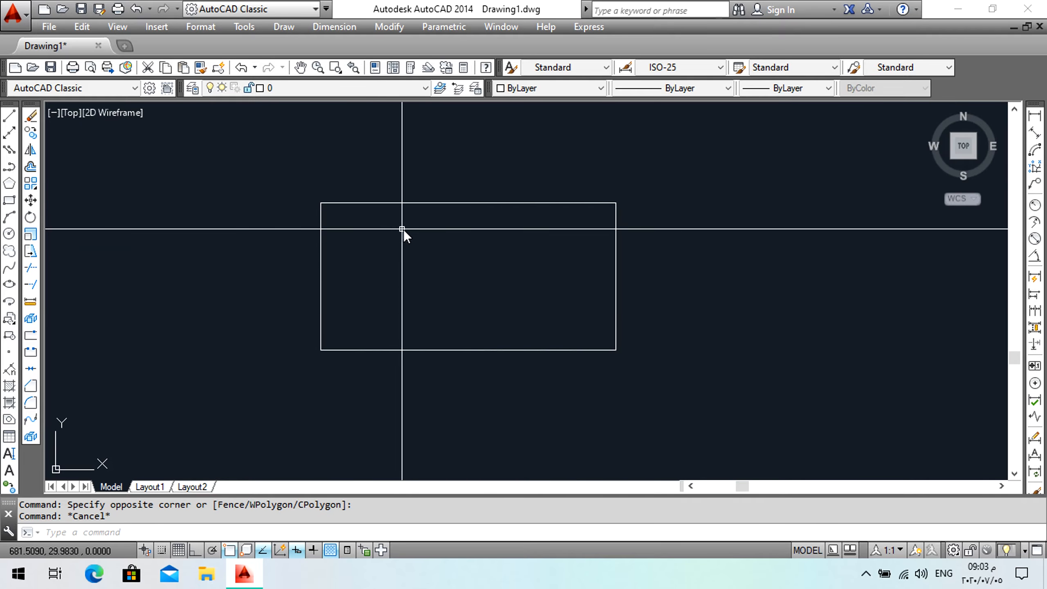
Offset the rectangle 20 both outward and inward, creating an outer and an inner rectangle.
left_click(30, 167)
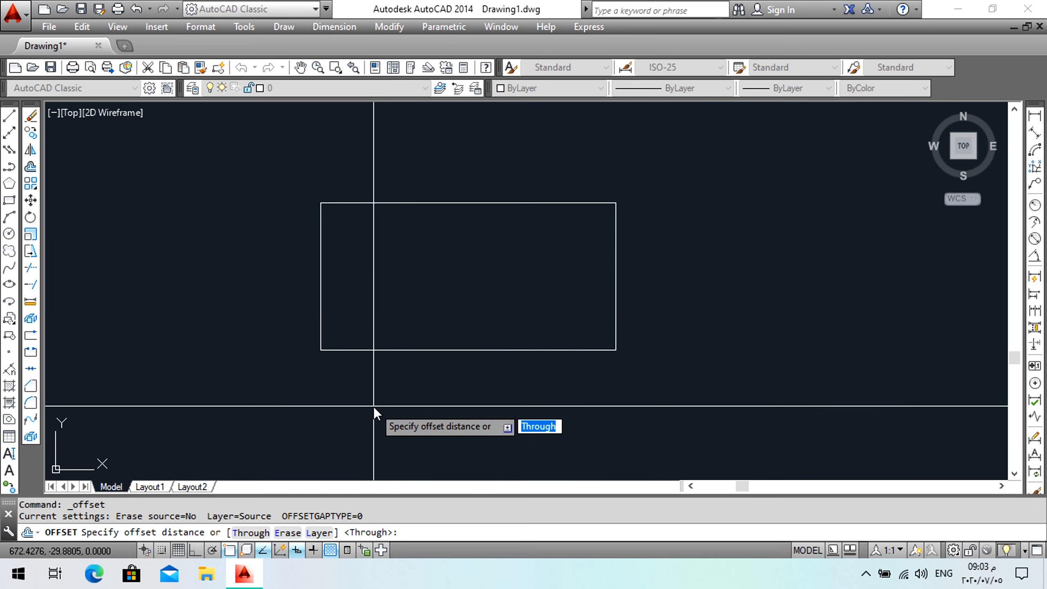
type("20")
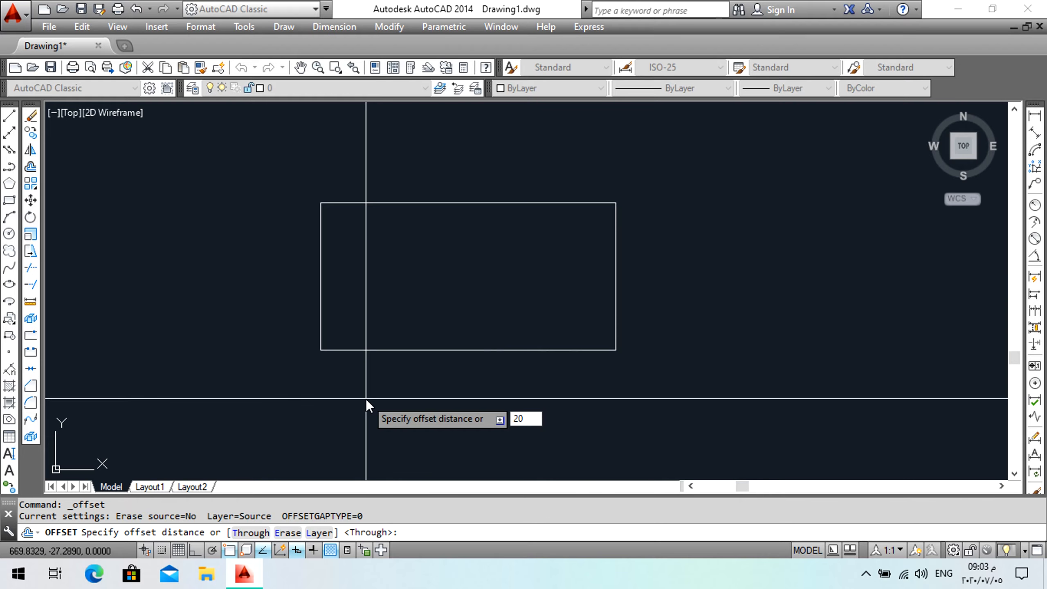
key("Return")
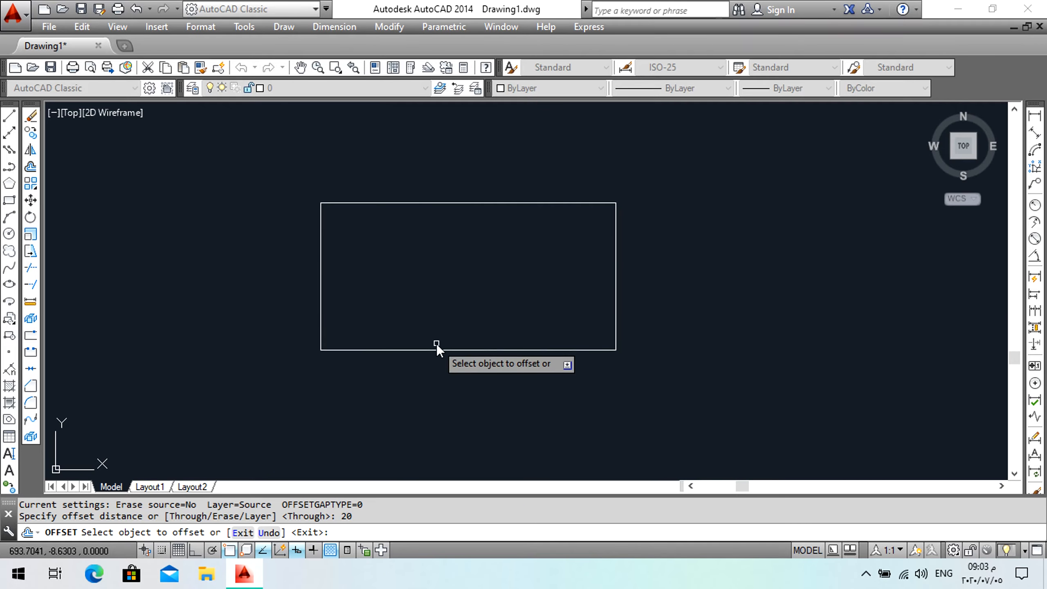
left_click(452, 203)
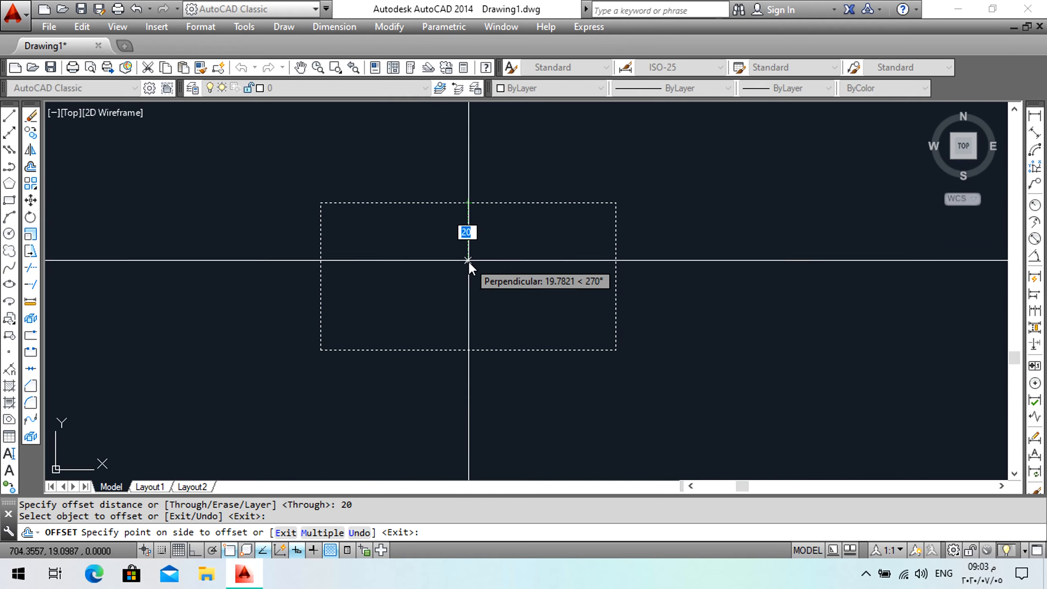
left_click(474, 178)
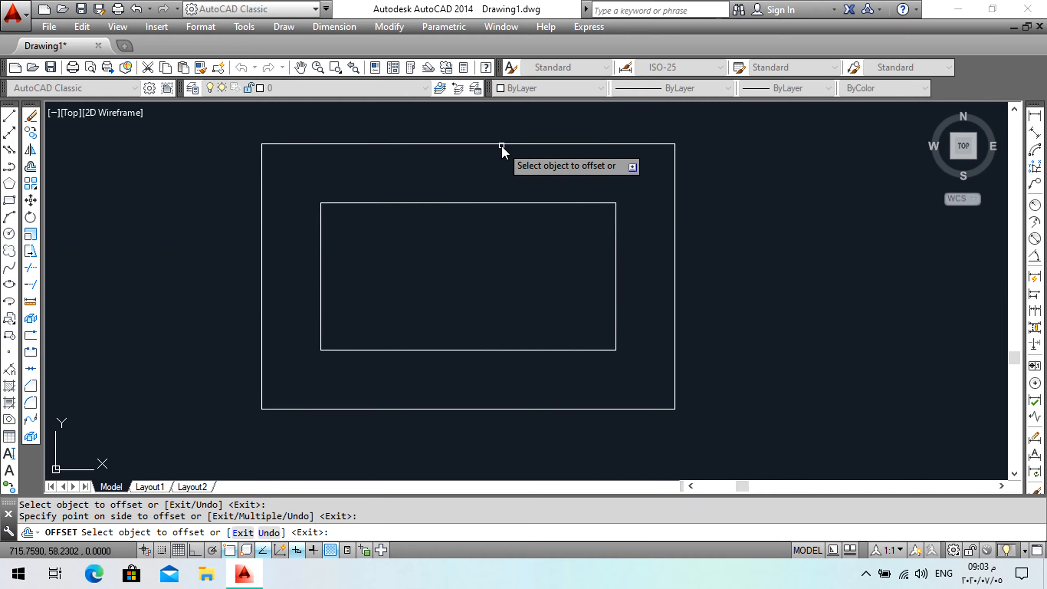
left_click(497, 202)
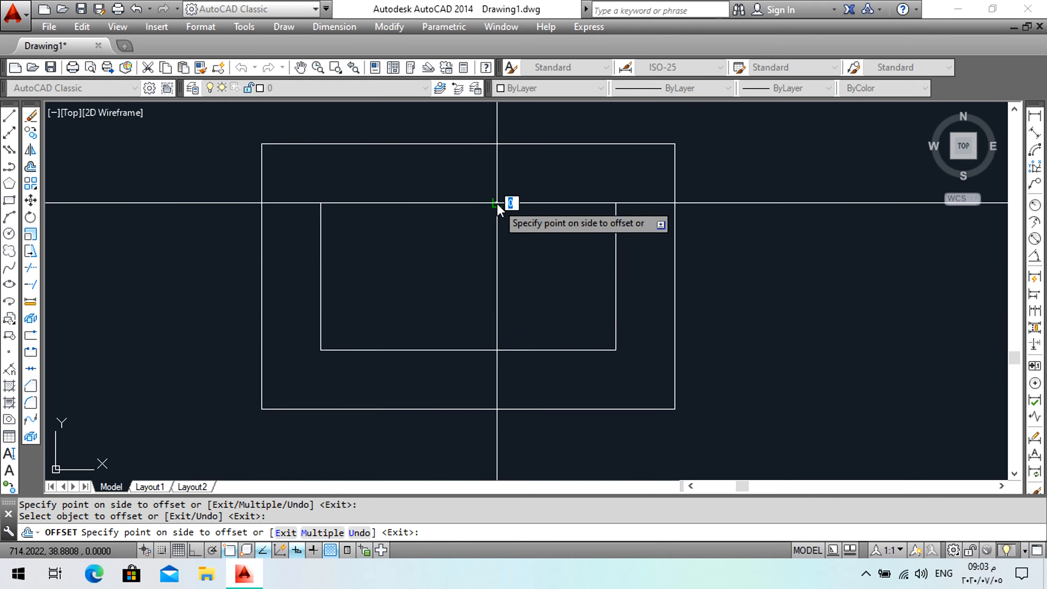
left_click(499, 243)
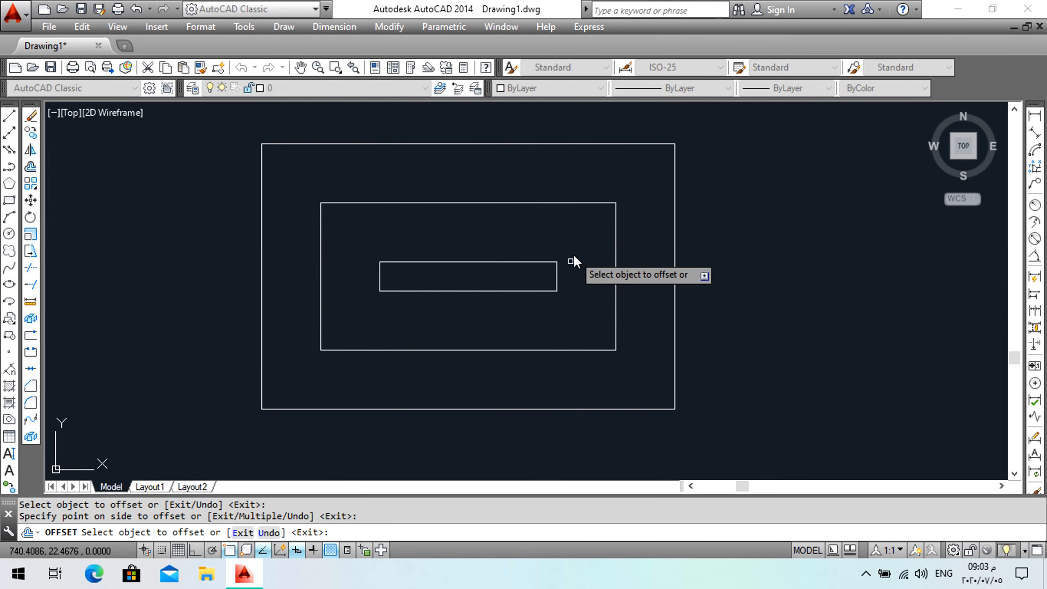
key("Return")
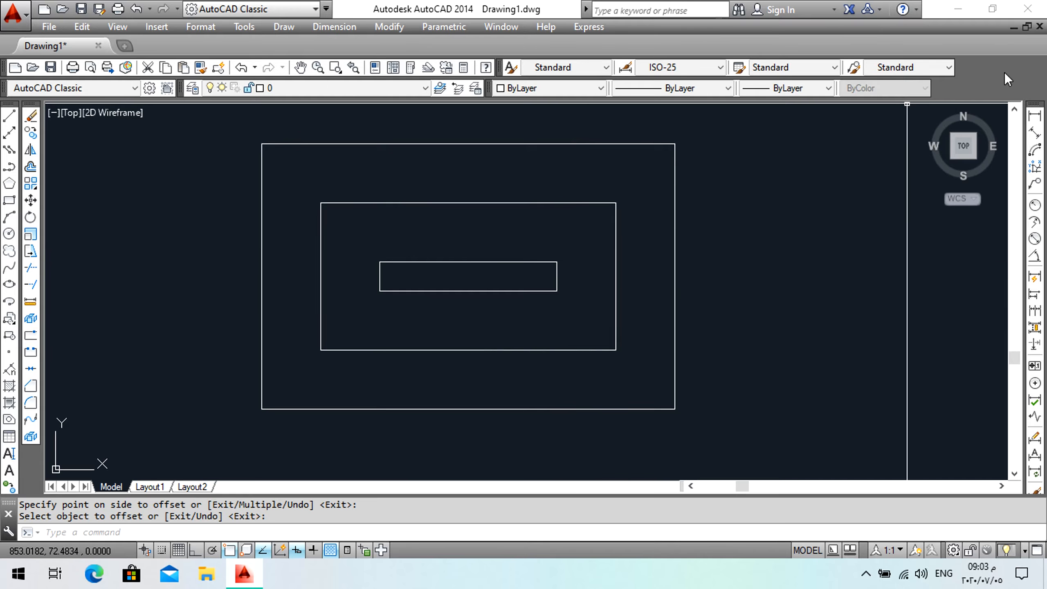
Dimension the vertical gap between the inner rectangle's top and the middle rectangle's top.
left_click(1035, 116)
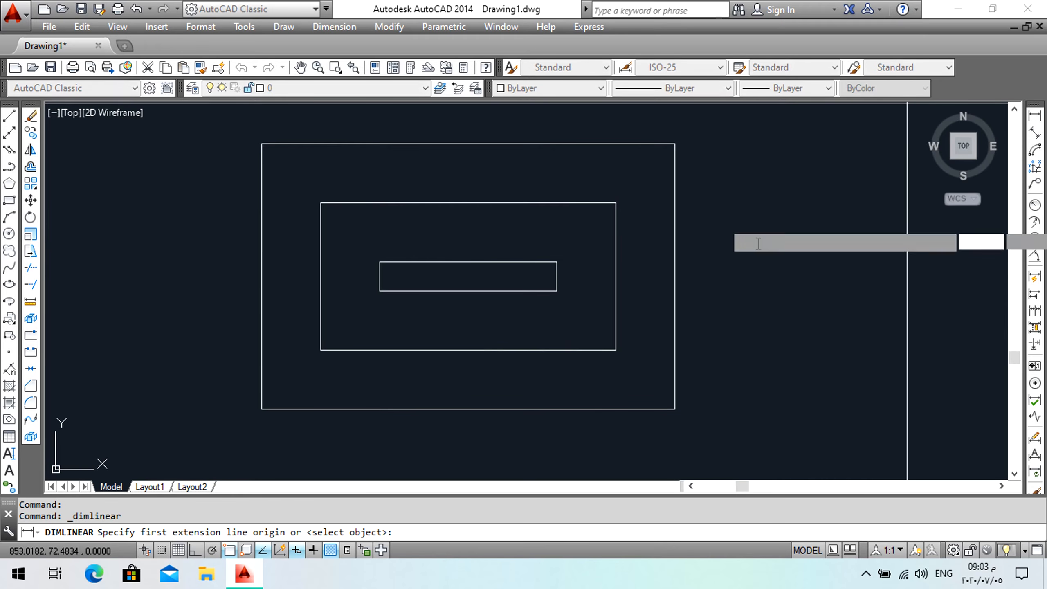
left_click(556, 261)
left_click(551, 206)
left_click(527, 228)
key("Return")
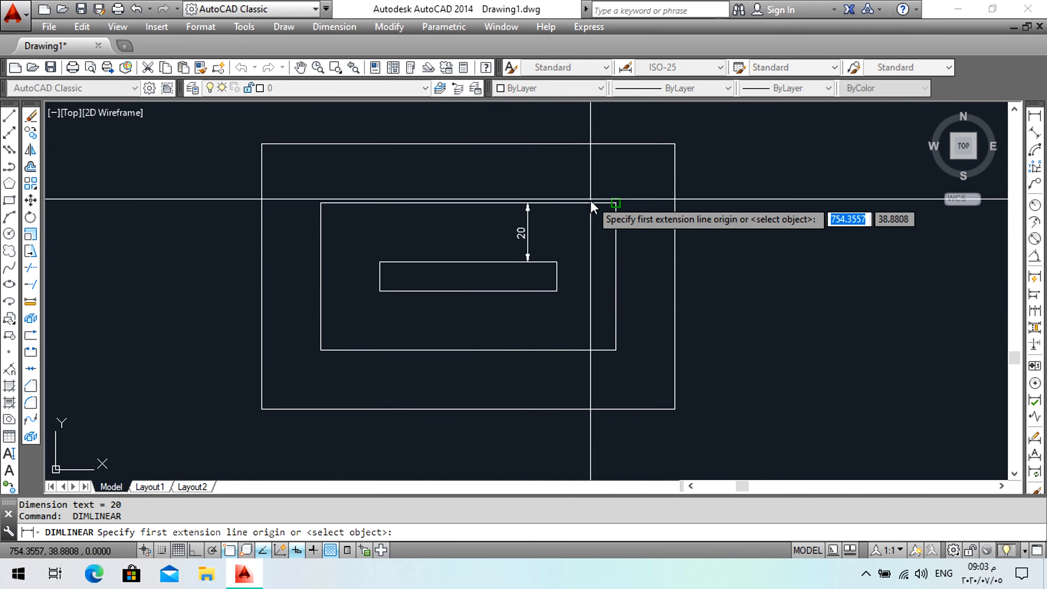
left_click(616, 203)
left_click(621, 152)
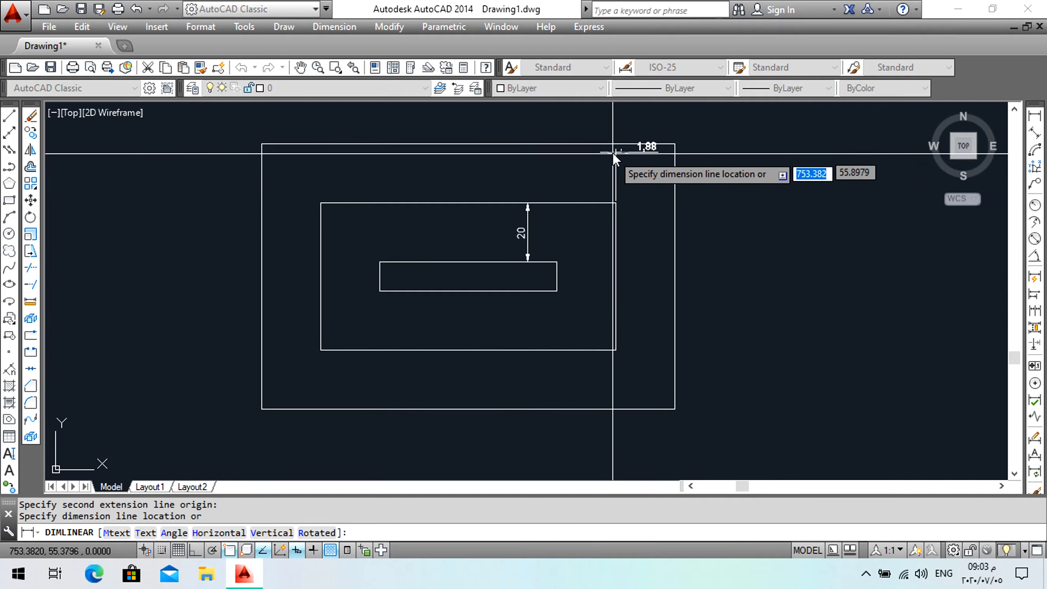
key("Escape")
Dimension the vertical gap between the middle rectangle's top and the outer rectangle's top.
key("Return")
left_click(615, 202)
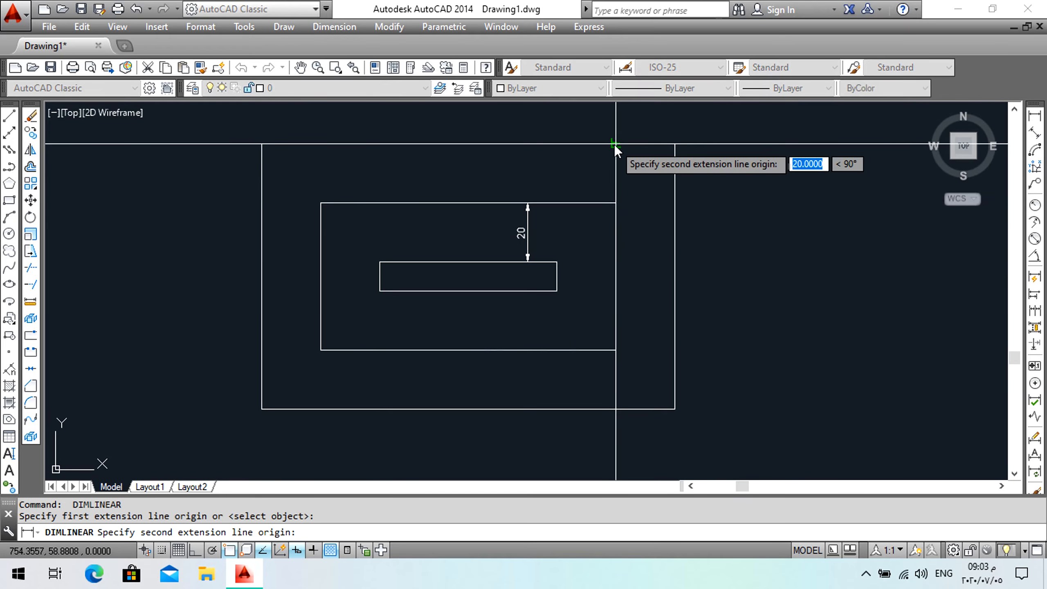
left_click(613, 144)
left_click(600, 167)
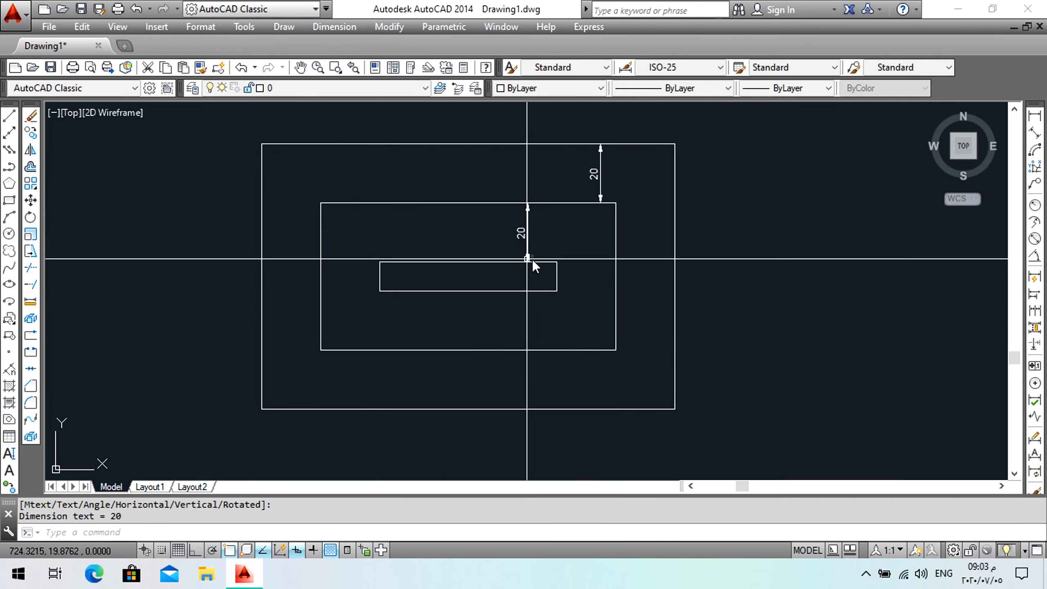
Delete the two vertical gap dimensions between the rectangles.
left_click(631, 183)
left_click(579, 190)
left_click(537, 242)
left_click(505, 246)
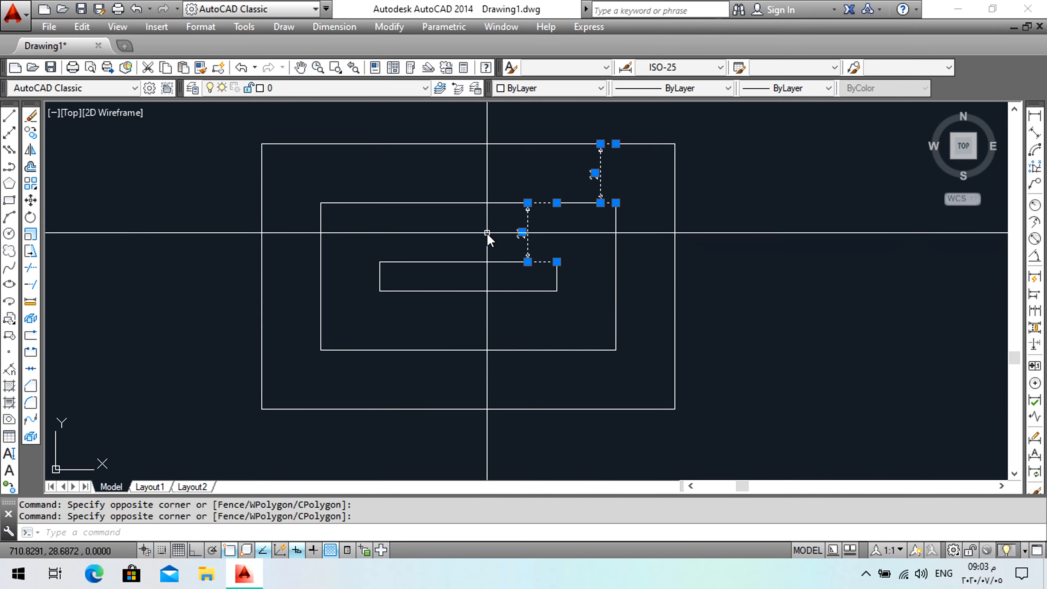
key("Delete")
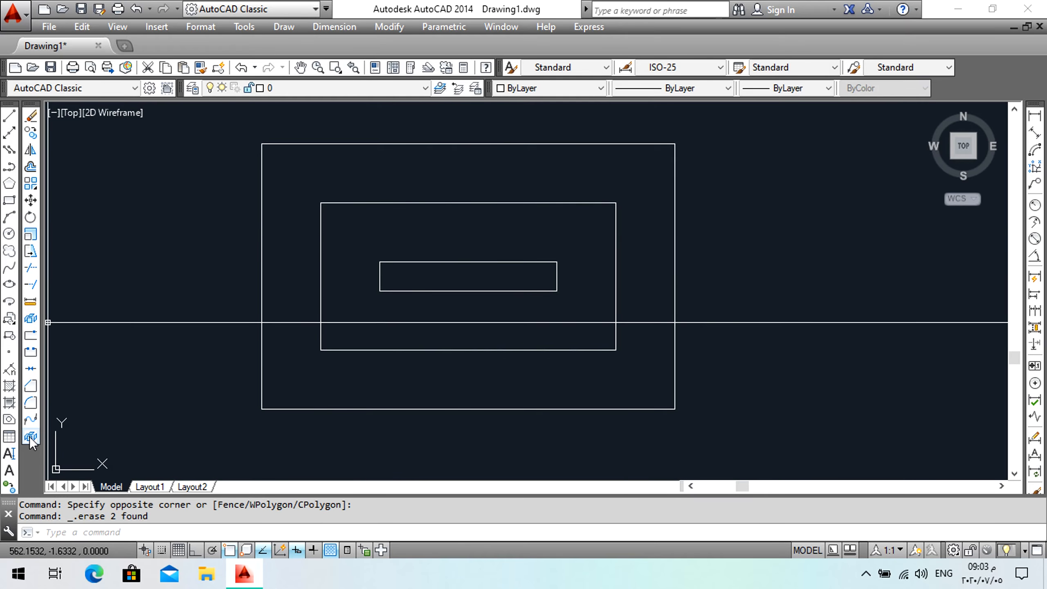
Explode all three rectangles into separate lines.
left_click(31, 436)
left_click(575, 103)
left_click(482, 293)
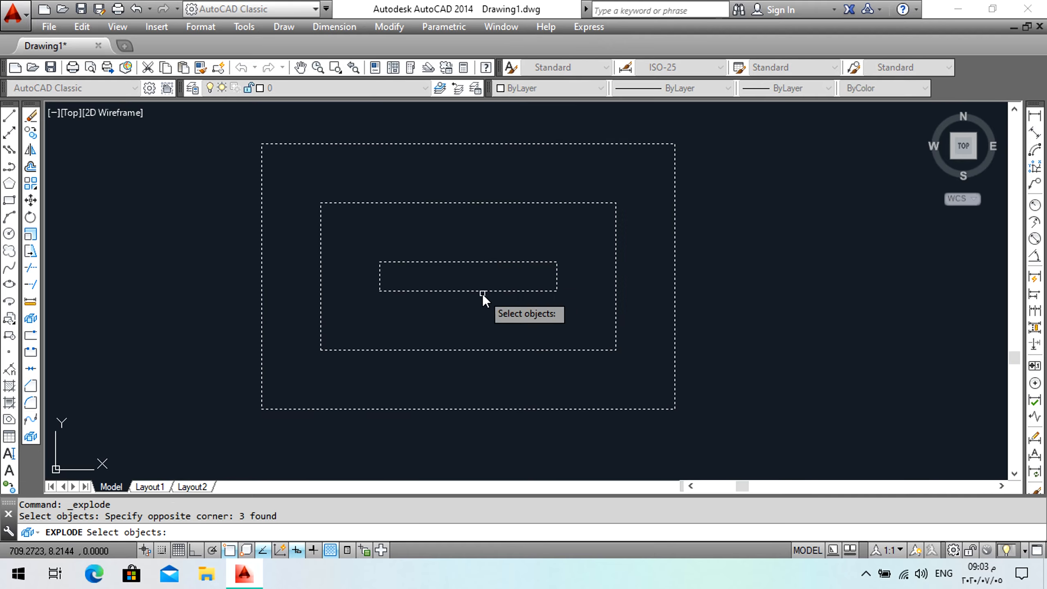
key("Return")
Select individual edges of the outer and middle rectangles to inspect the exploded lines, then clear the selection.
left_click(685, 227)
left_click(652, 231)
left_click(654, 235)
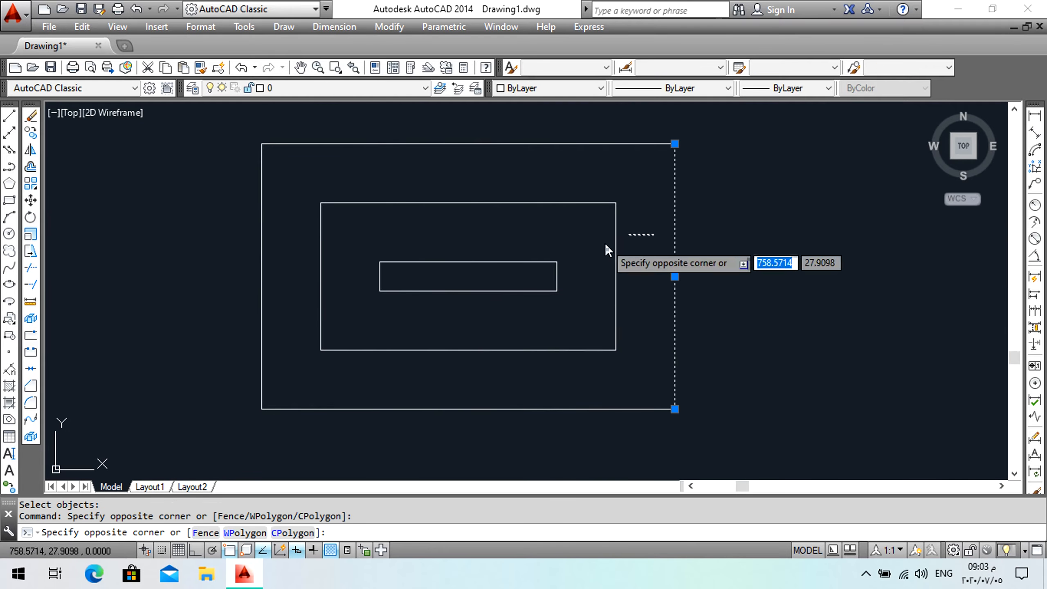
left_click(604, 243)
left_click(545, 186)
left_click(517, 204)
left_click(353, 222)
left_click(293, 230)
left_click(294, 199)
left_click(251, 210)
left_click(374, 144)
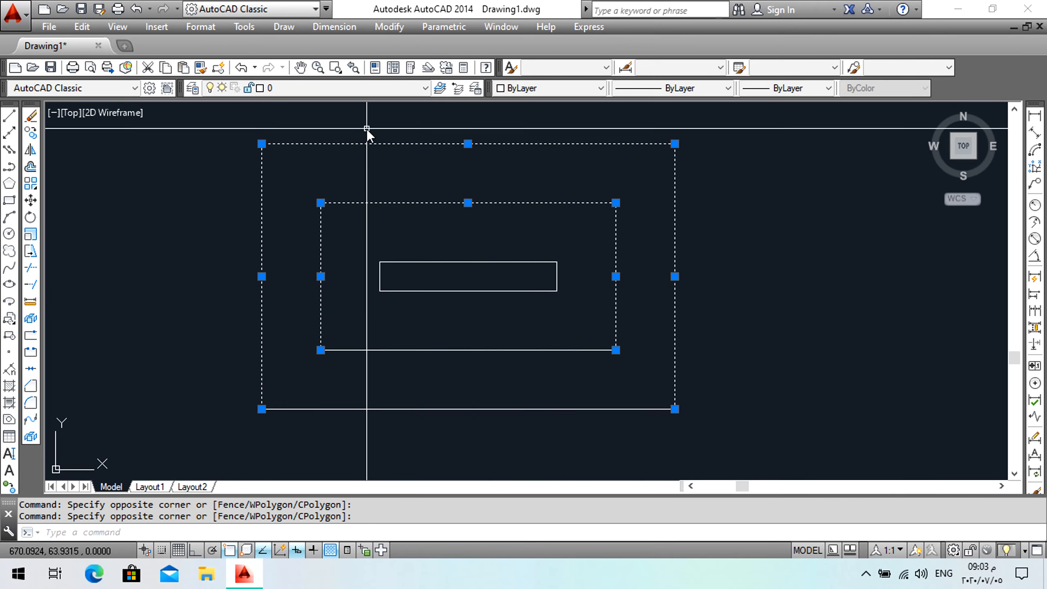
key("Escape")
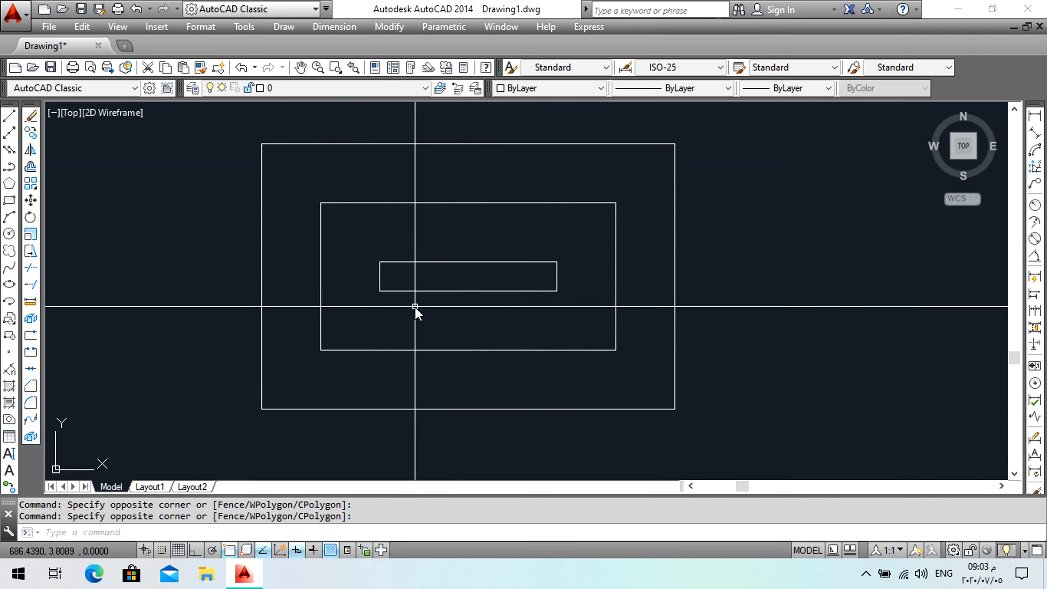
Draw a circle with radius 40 to the right of the rectangles.
scroll(598, 198, "down", 4)
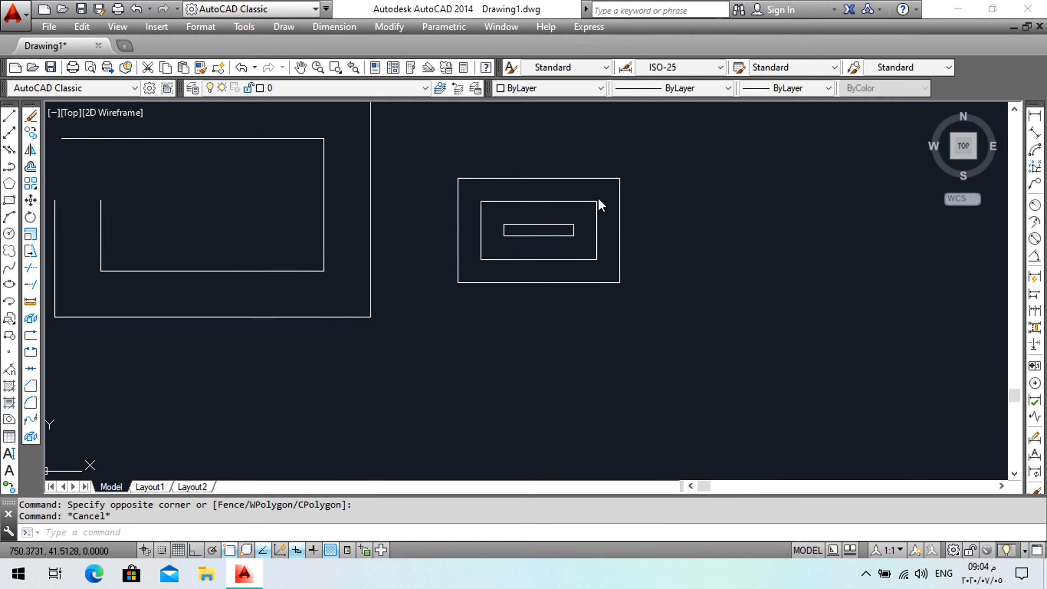
scroll(598, 197, "up", 4)
middle_click_drag(598, 198, 260, 219)
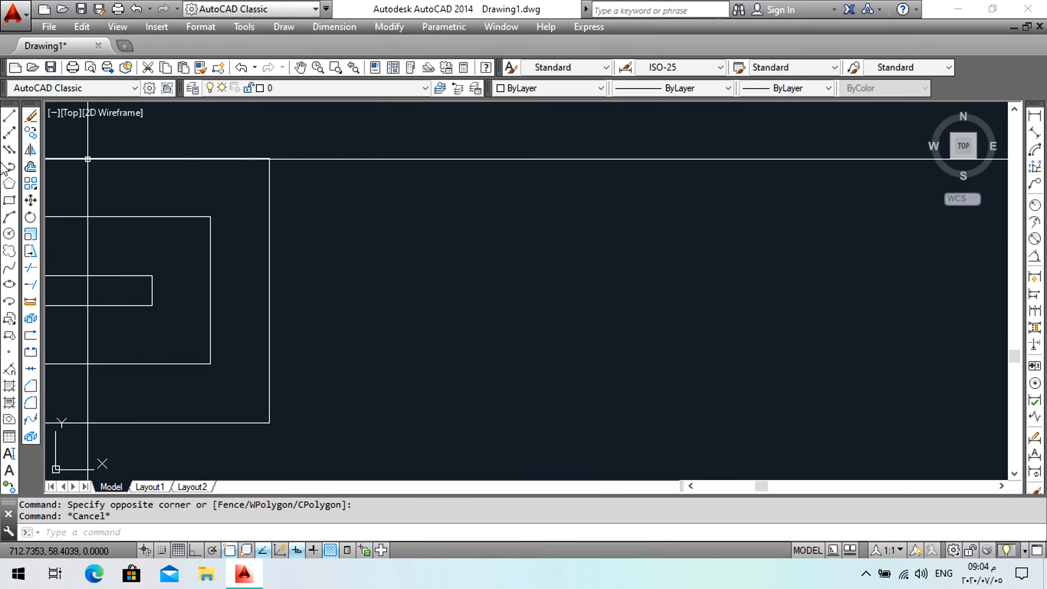
left_click(9, 234)
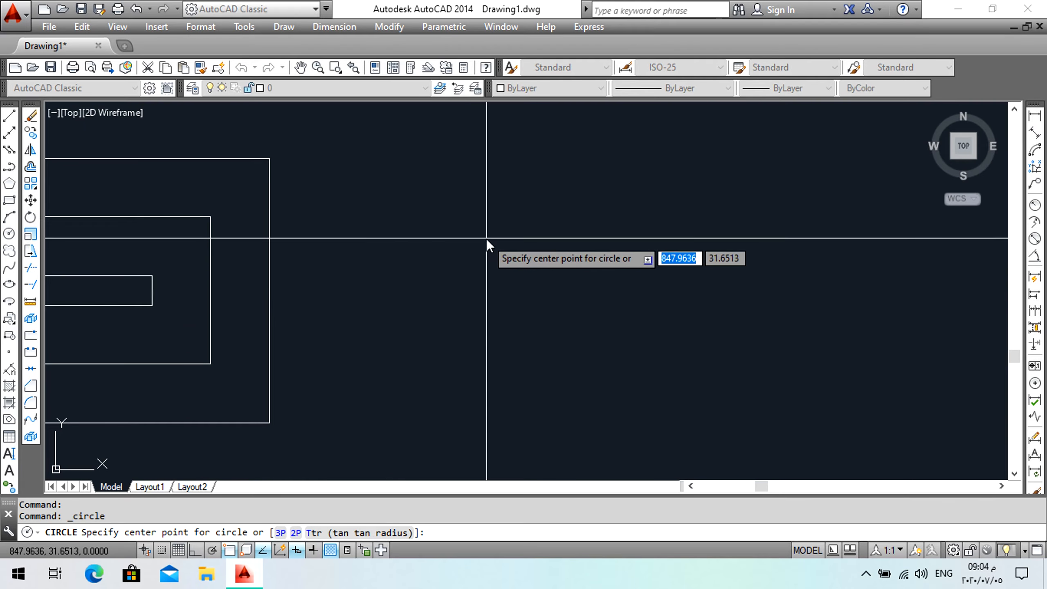
left_click(513, 256)
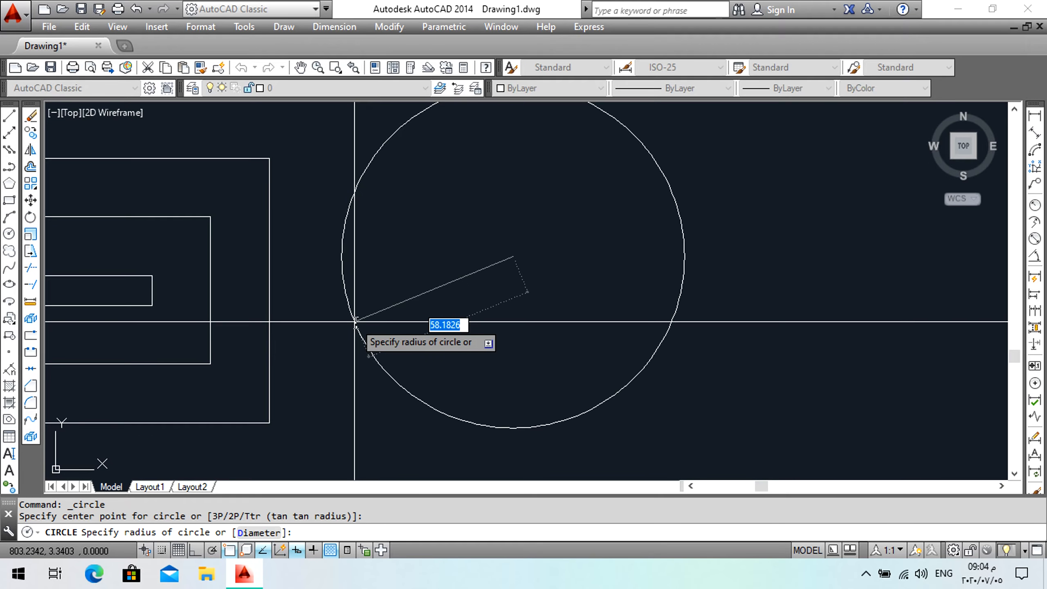
key("Return")
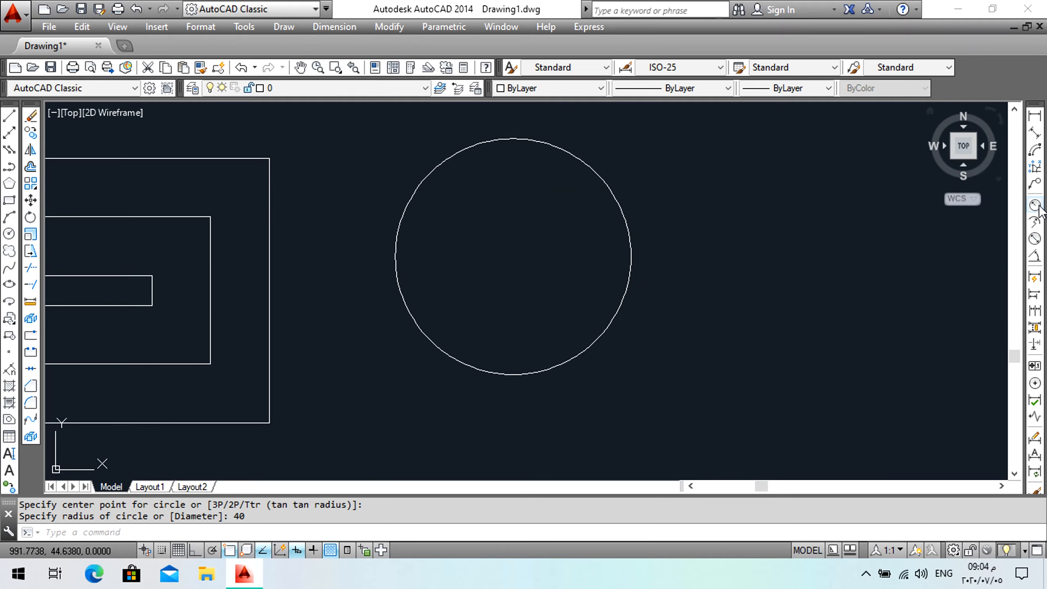
Add a radius dimension to the circle.
left_click(1035, 205)
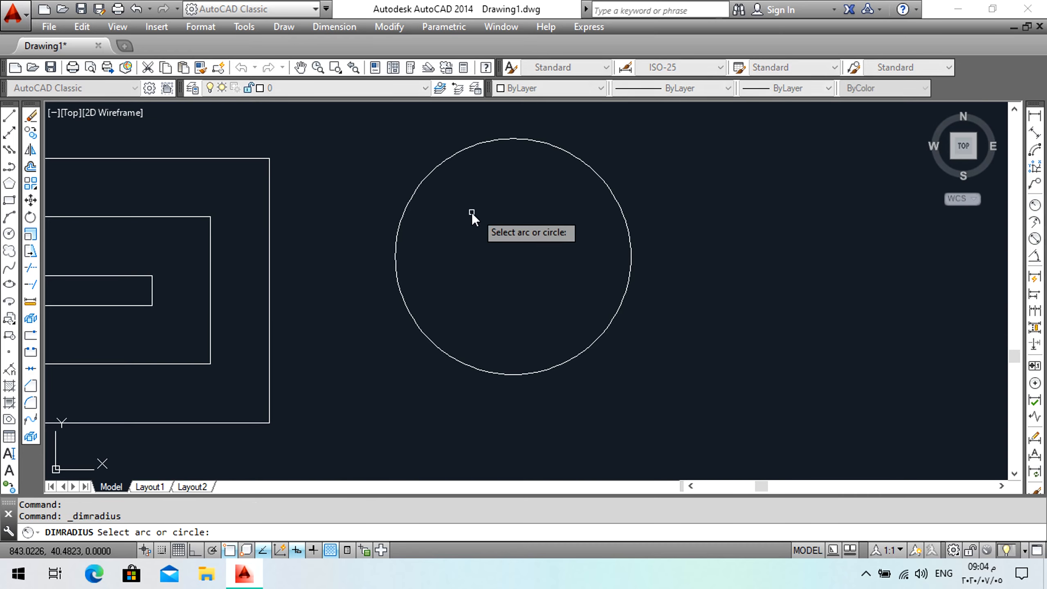
left_click(413, 197)
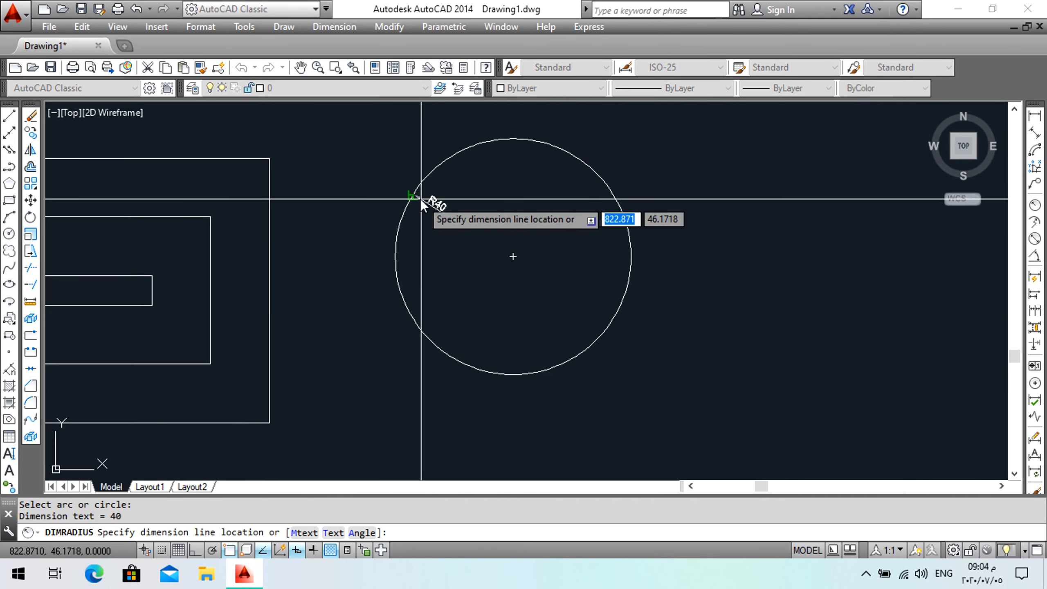
left_click(443, 223)
scroll(455, 230, "up", 5)
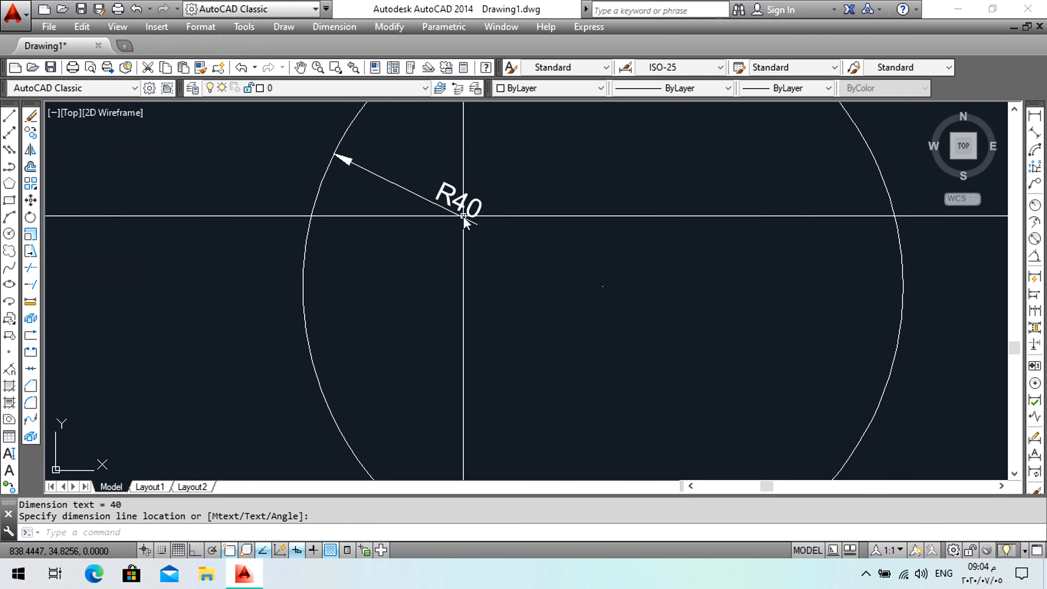
scroll(463, 215, "down", 4)
scroll(696, 233, "up", 2)
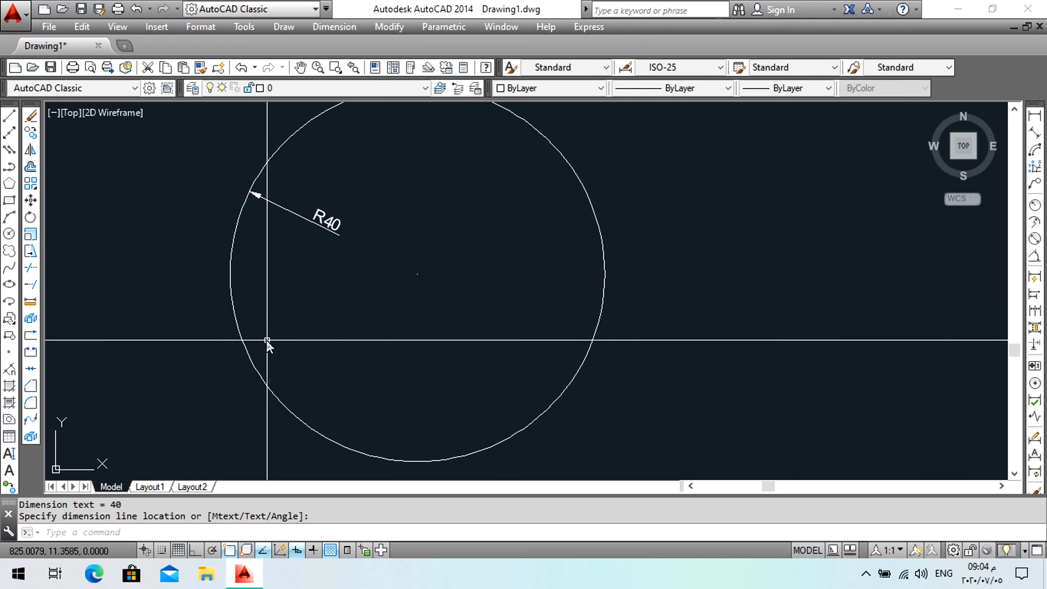
Add a diameter dimension to the circle.
left_click(1035, 239)
left_click(604, 290)
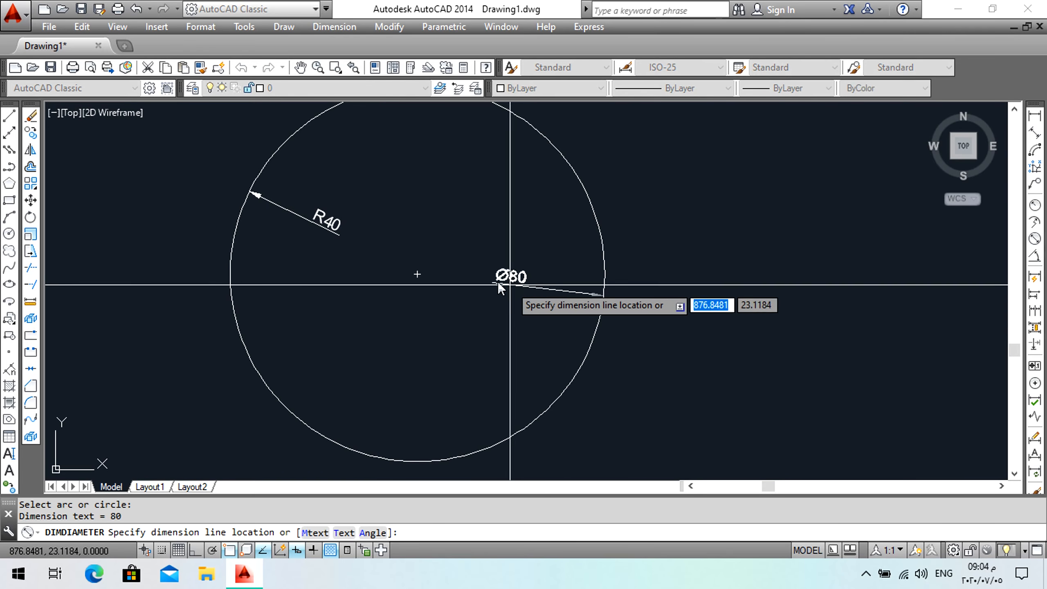
left_click(501, 238)
scroll(500, 238, "up", 7)
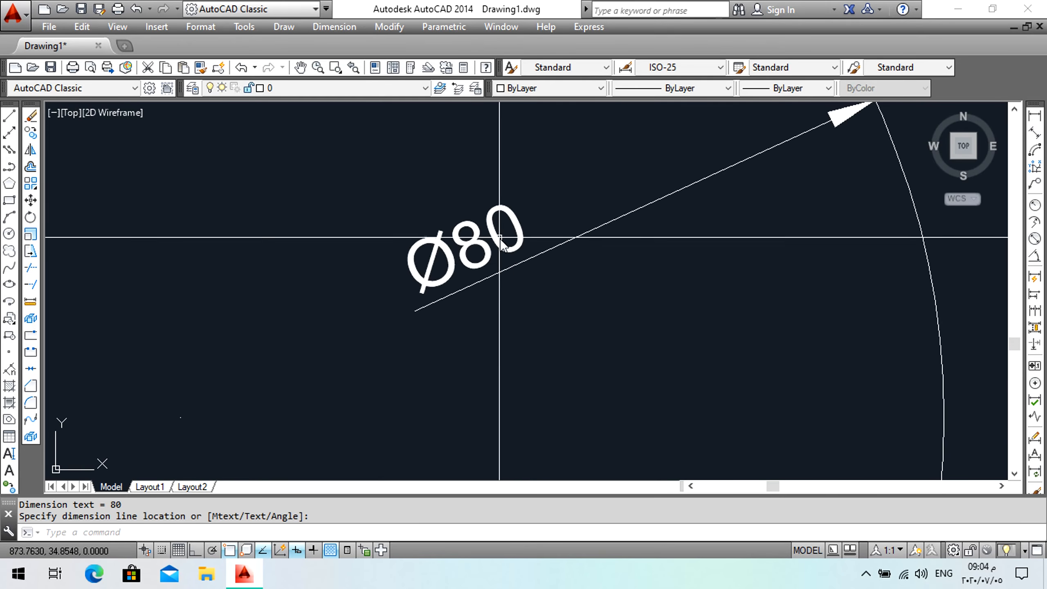
scroll(502, 251, "down", 7)
Delete the radius and diameter dimensions from the circle.
left_click(534, 301)
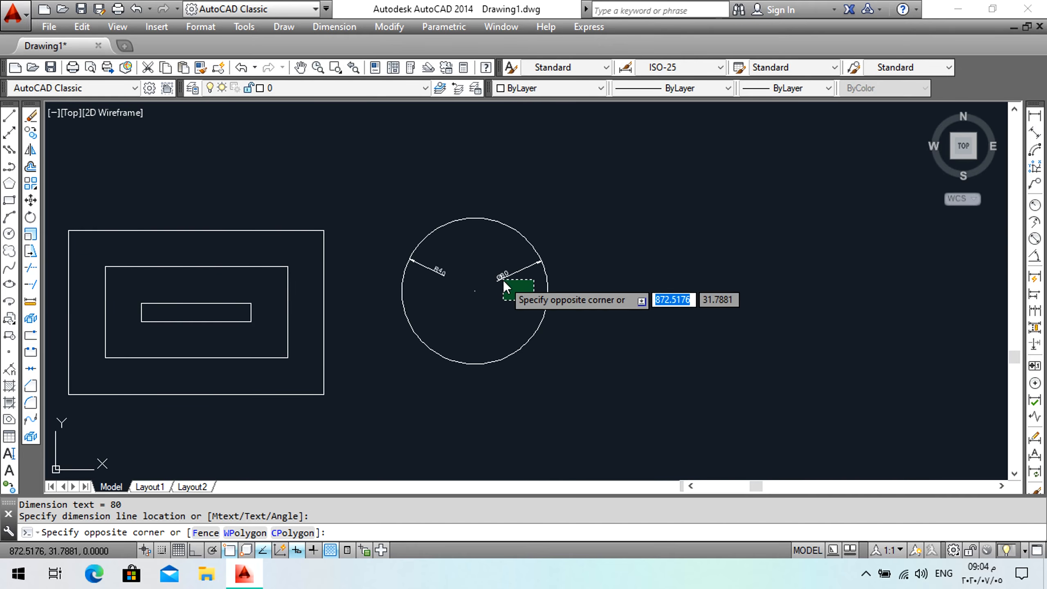
left_click(463, 266)
key("Delete")
Offset the circle 10 outward to create a concentric circle.
scroll(476, 278, "up", 2)
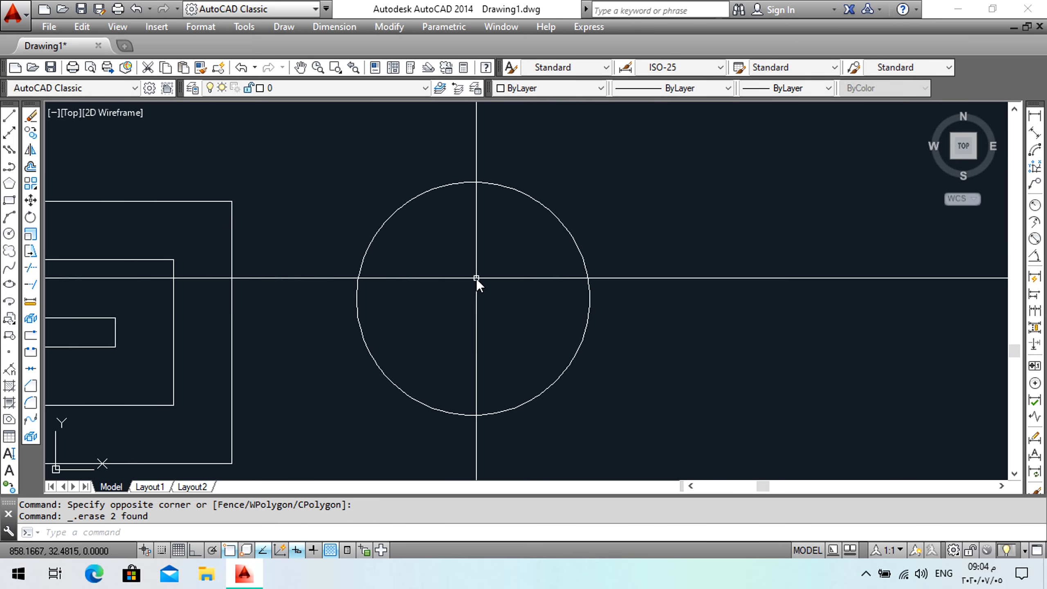
left_click(29, 166)
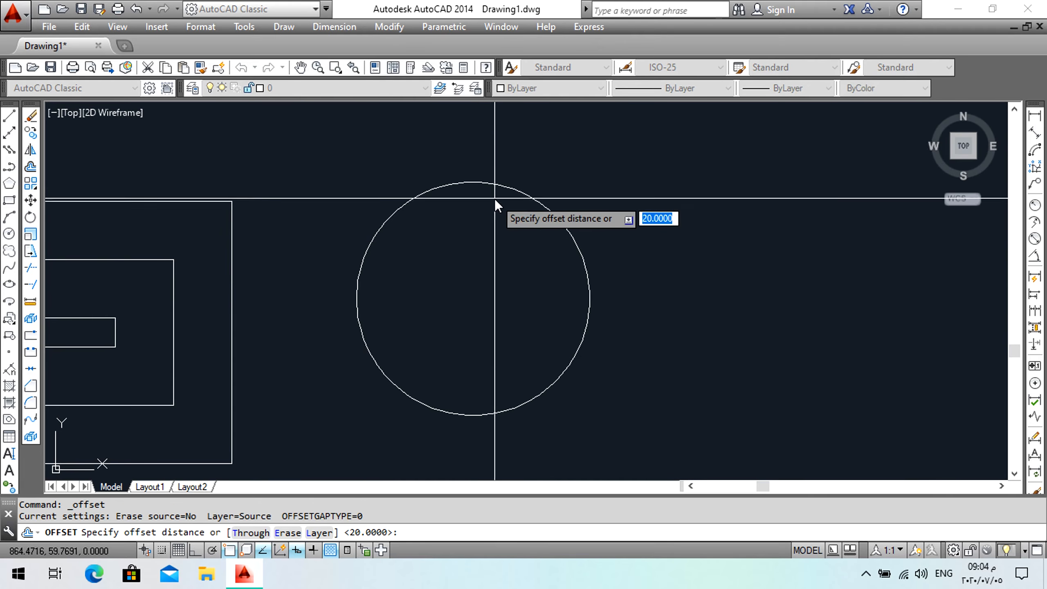
type("10")
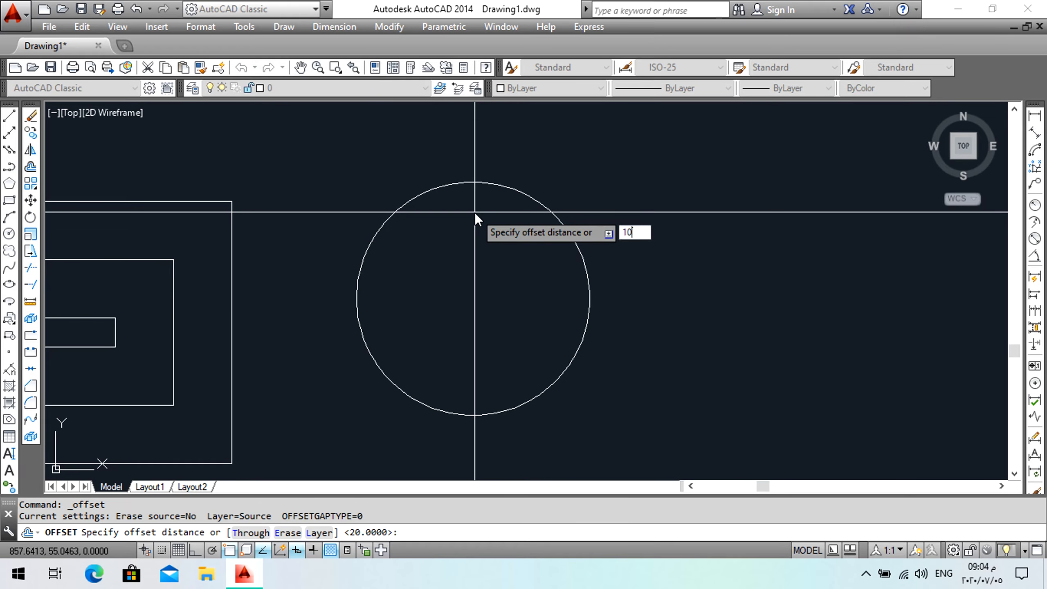
key("Return")
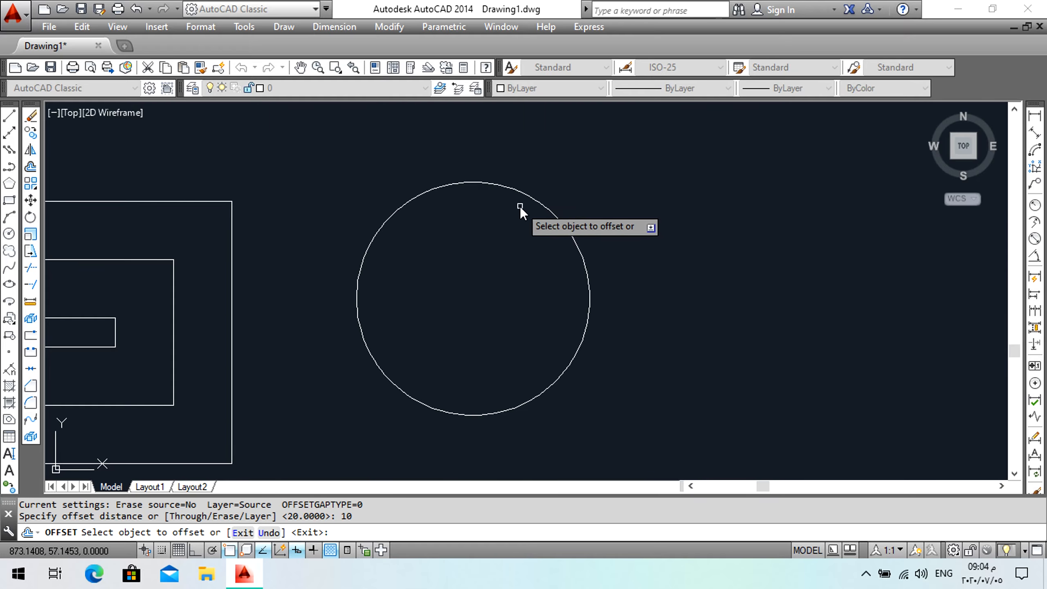
left_click(530, 198)
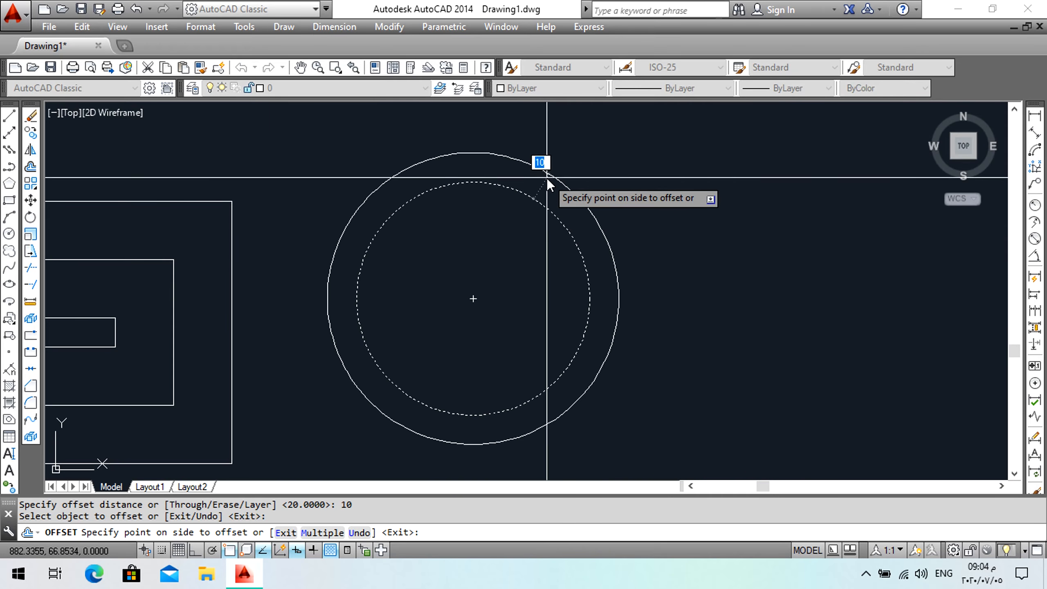
left_click(566, 217)
key("Return")
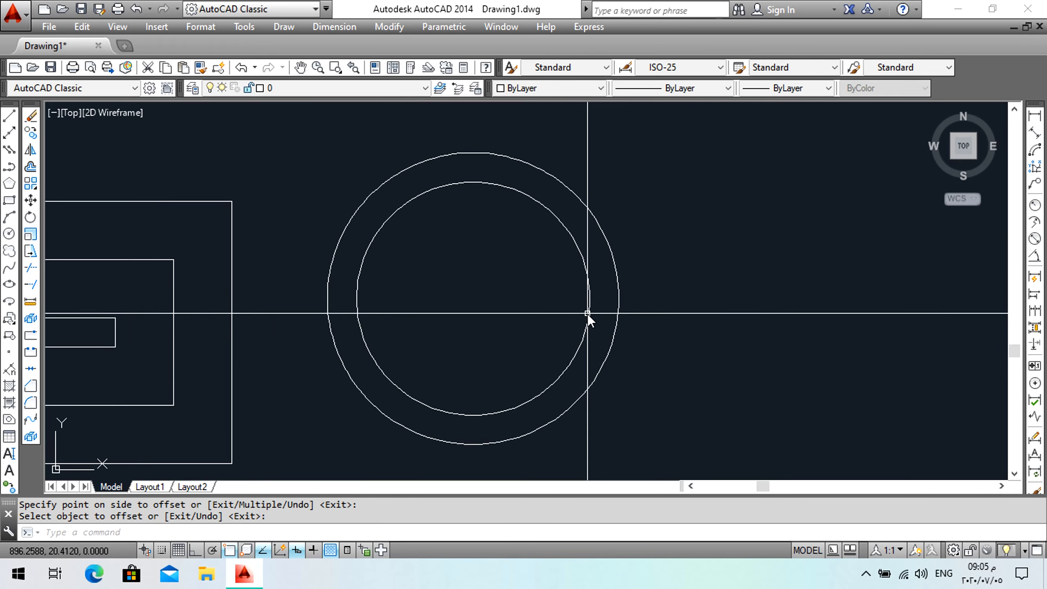
Move both concentric circles to the right.
scroll(561, 330, "down", 2)
mouse_move(509, 250)
middle_mouse_down()
mouse_move(432, 276)
mouse_move(437, 196)
mouse_move(429, 206)
middle_mouse_up()
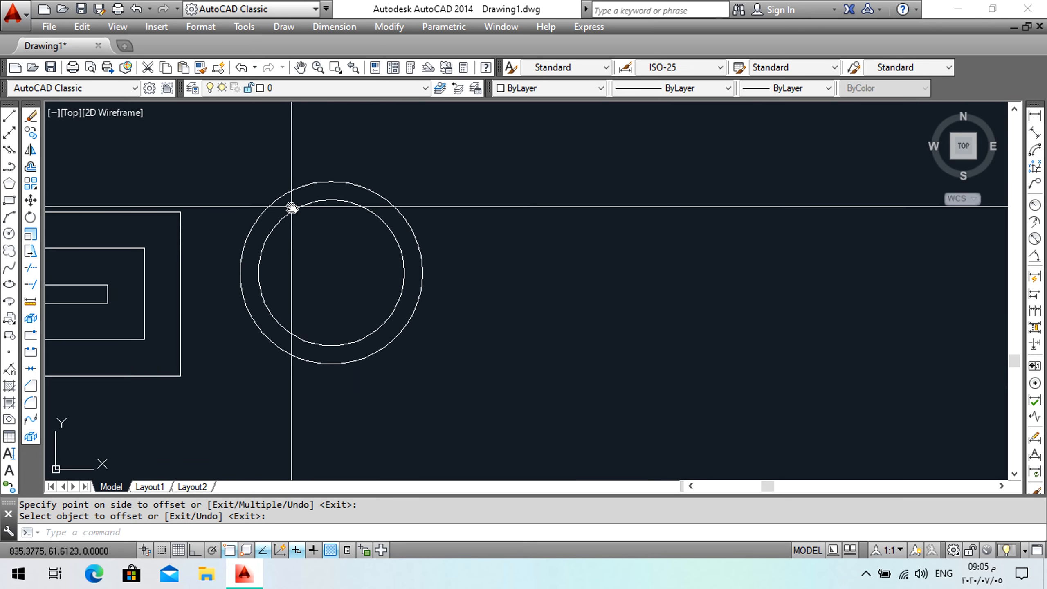
left_click(31, 200)
left_click(408, 175)
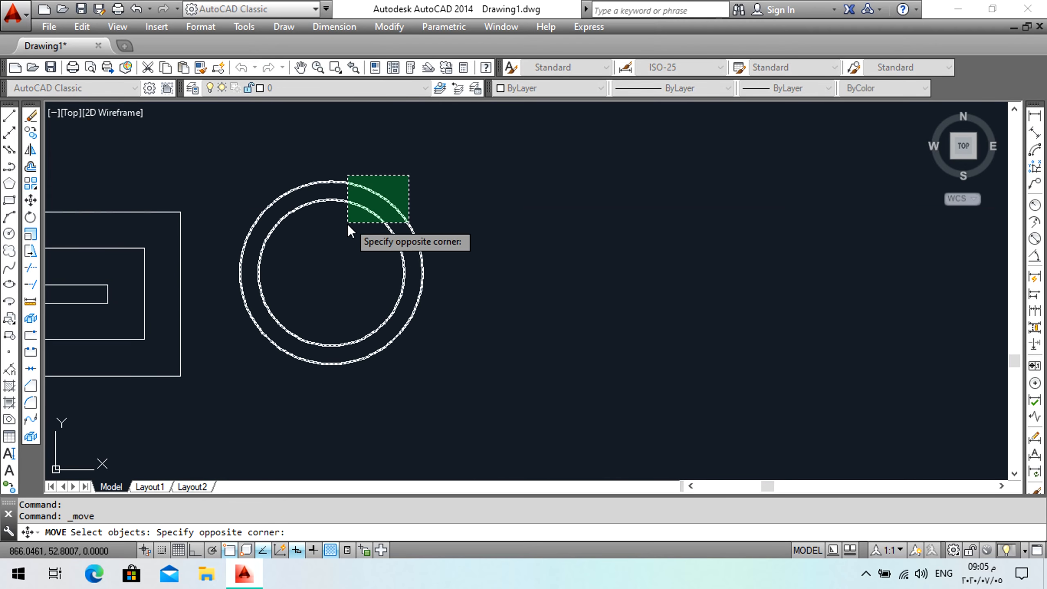
left_click(346, 225)
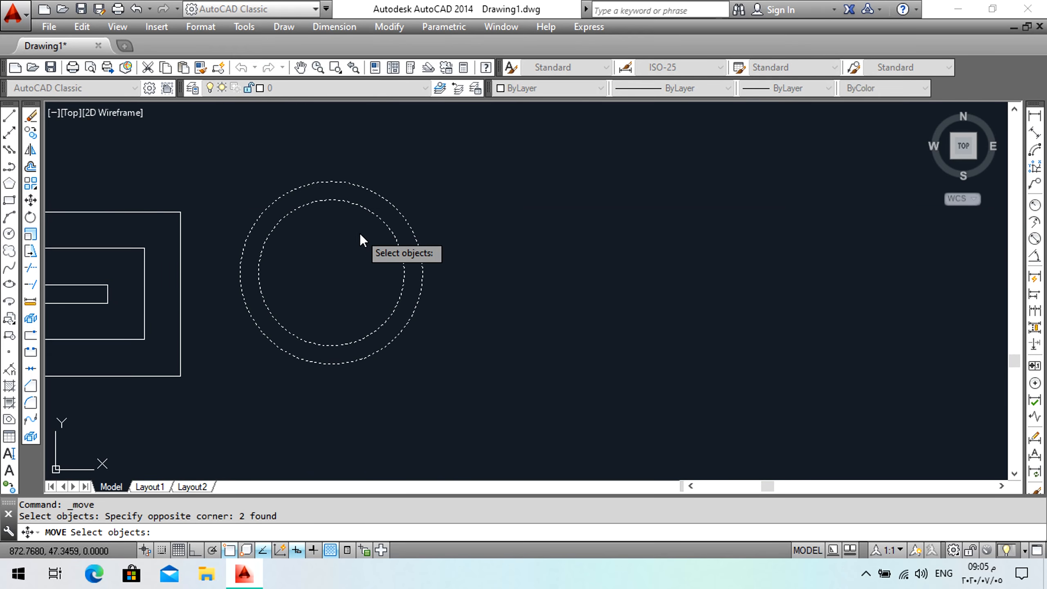
key("Return")
left_click(359, 235)
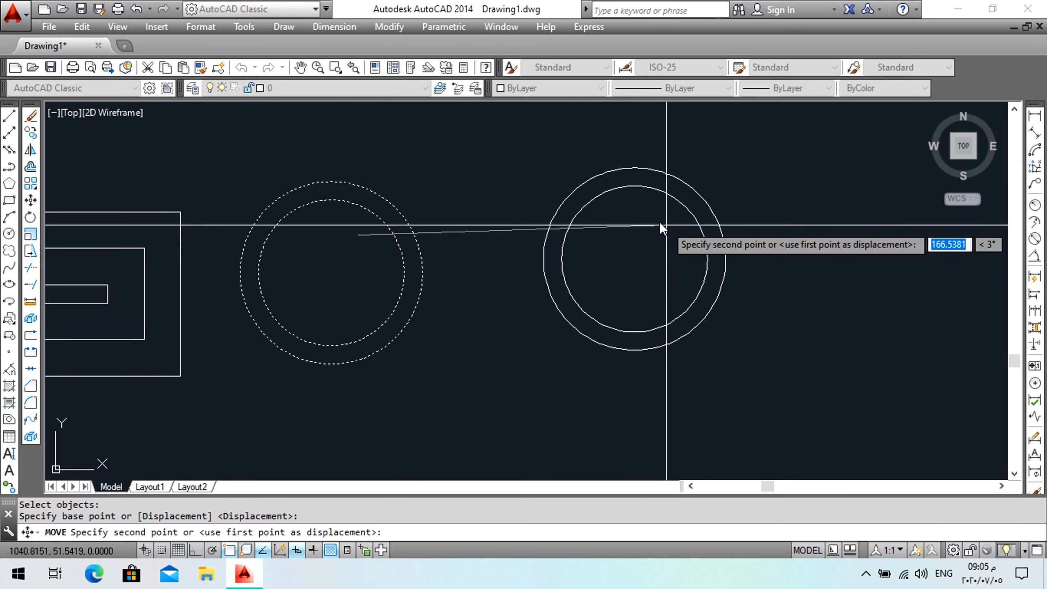
left_click(675, 238)
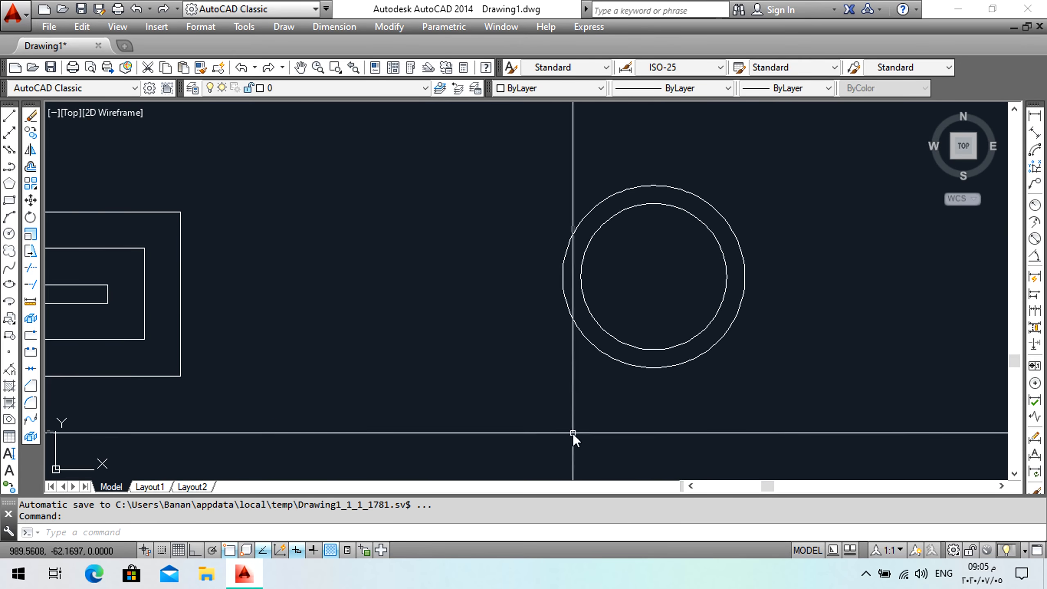
Move both circles back to the left, closer to the rectangles.
left_click(637, 309)
left_click(544, 342)
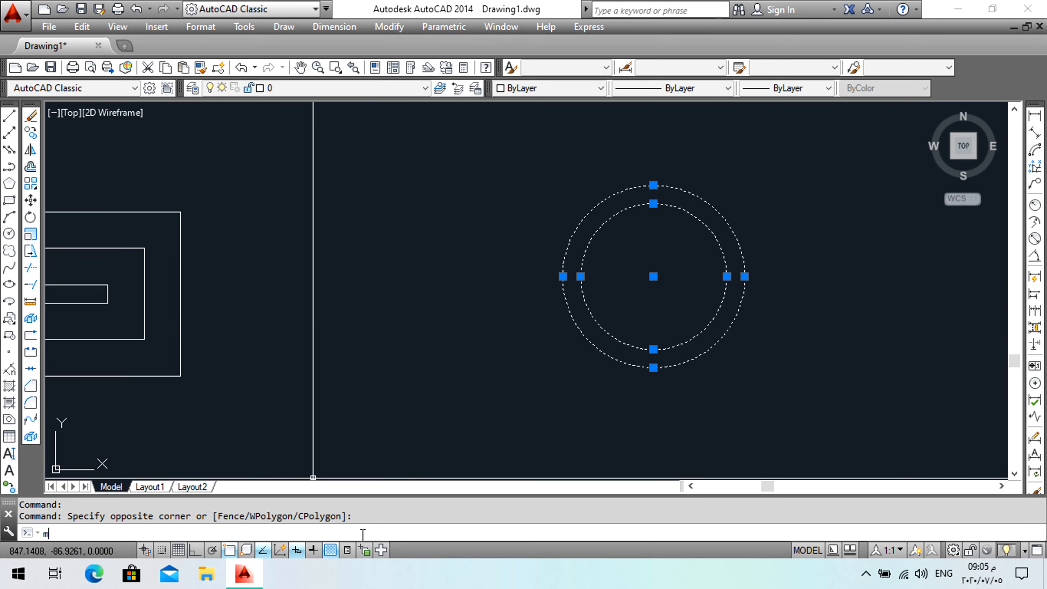
key("Return")
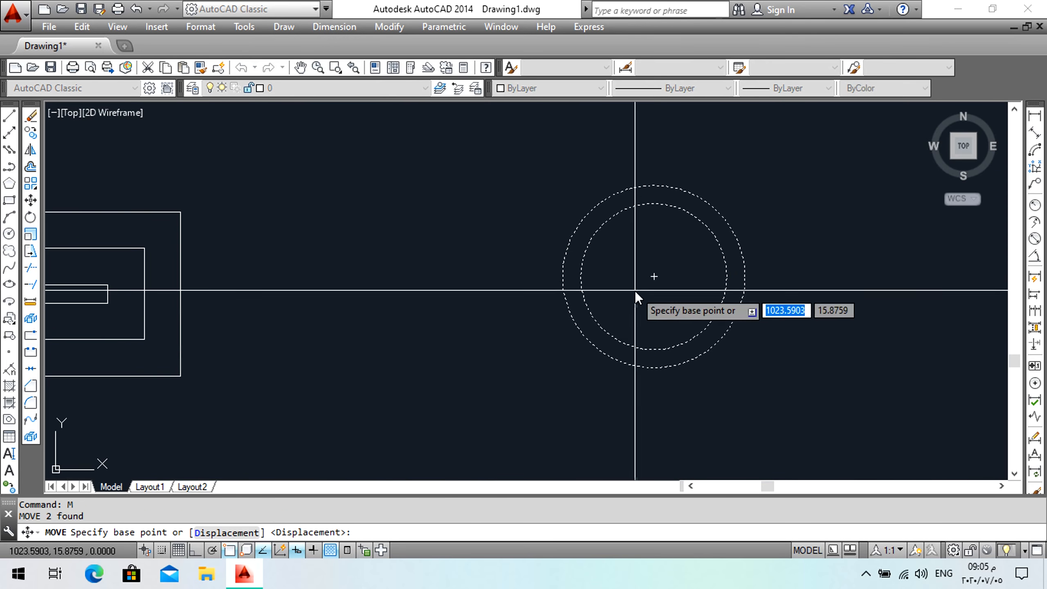
left_click(634, 290)
left_click(341, 334)
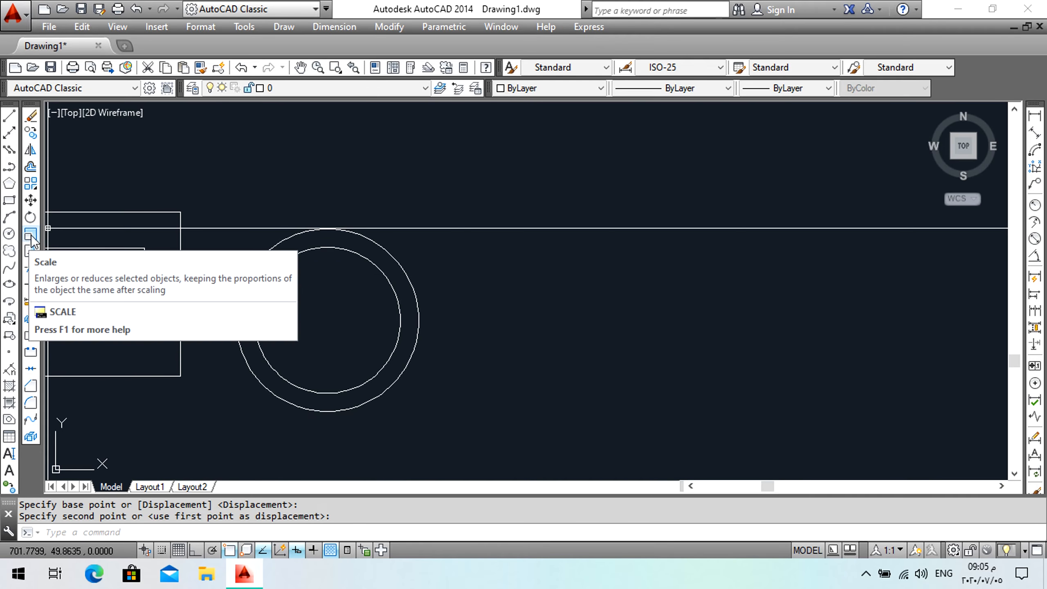
Delete the outer offset circle.
left_click(361, 235)
key("Delete")
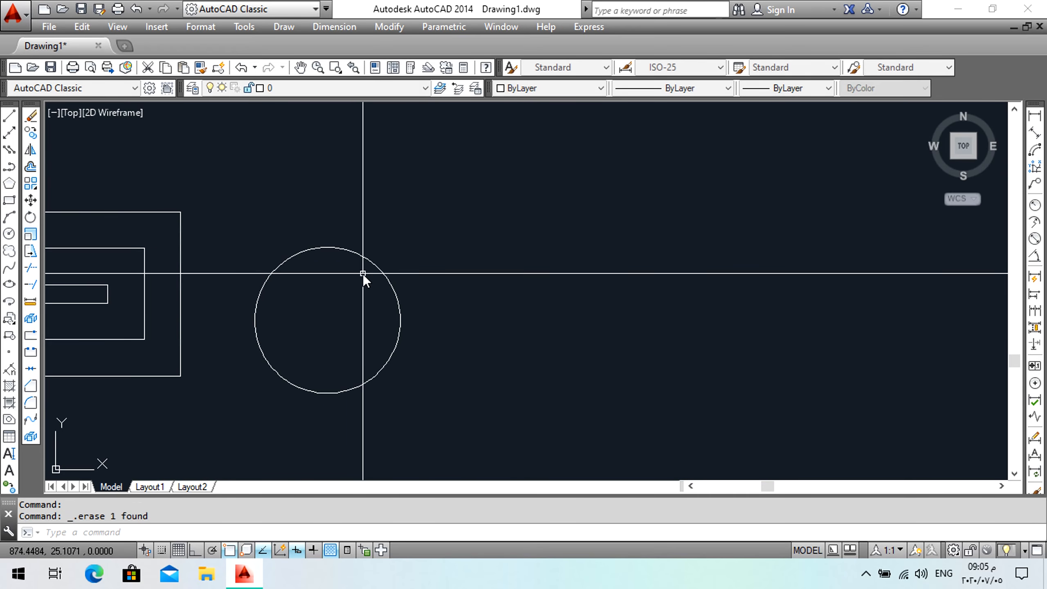
Scale the circle by a factor of 2 about its center.
left_click(31, 236)
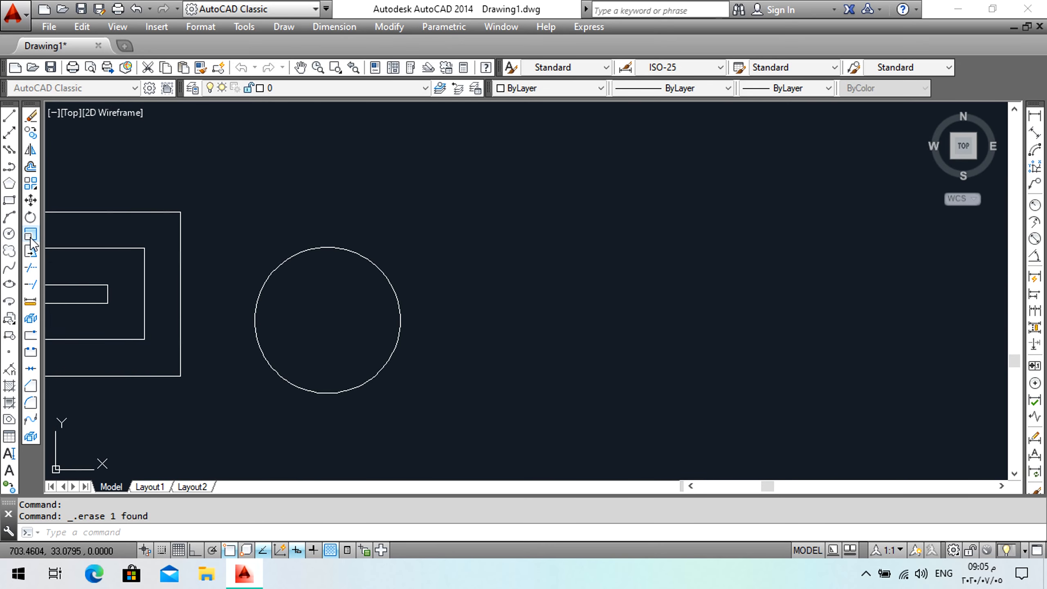
left_click(305, 254)
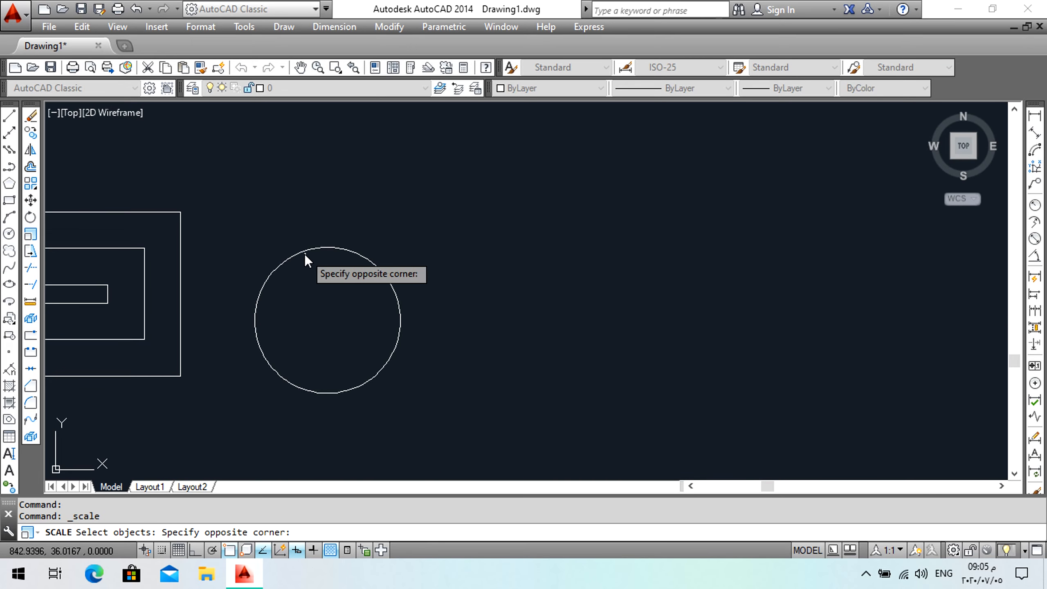
left_click(285, 332)
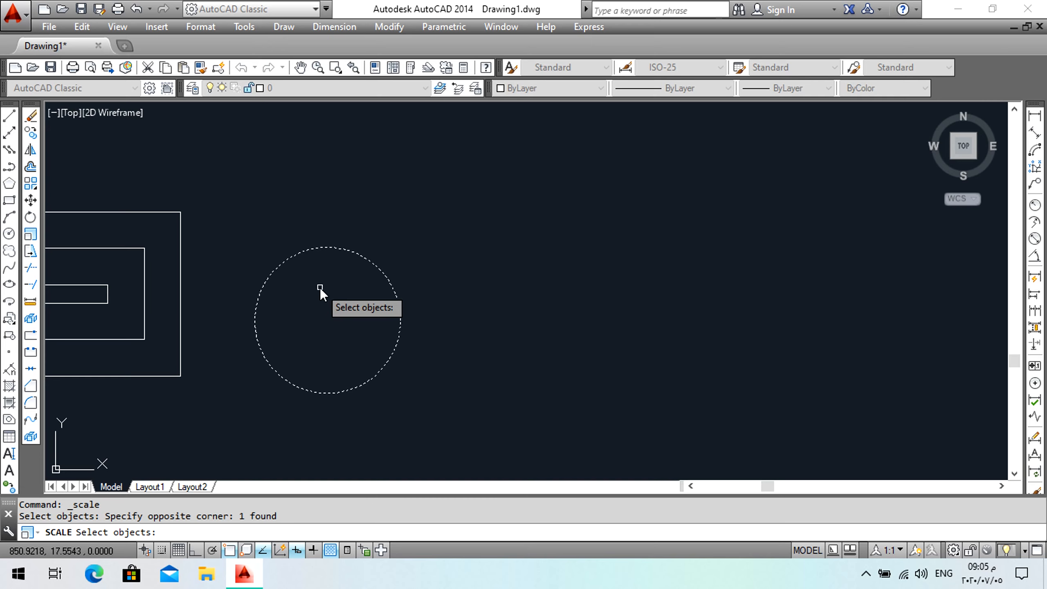
key("Return")
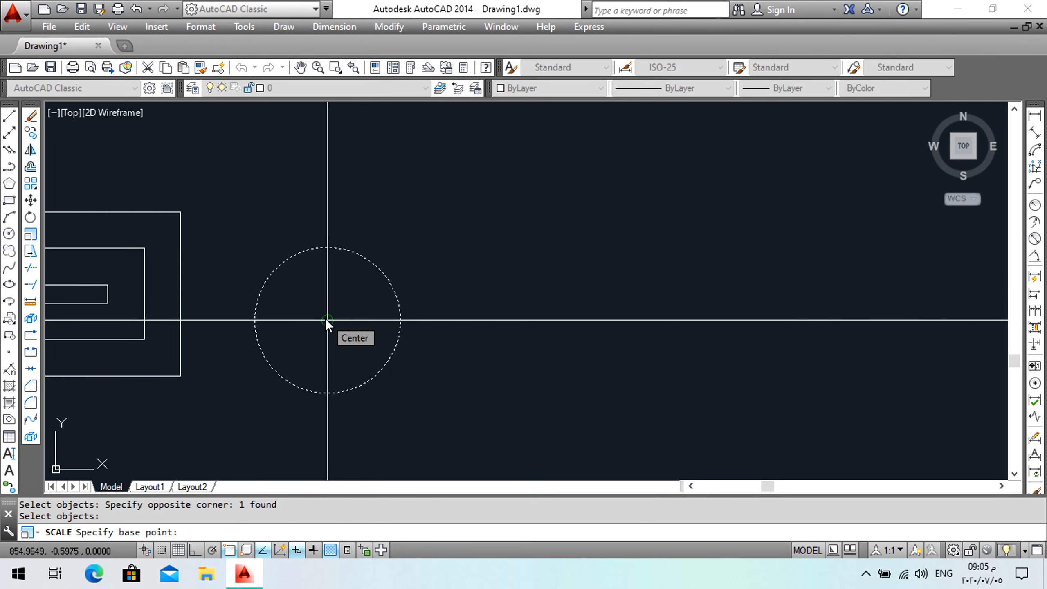
left_click(247, 400)
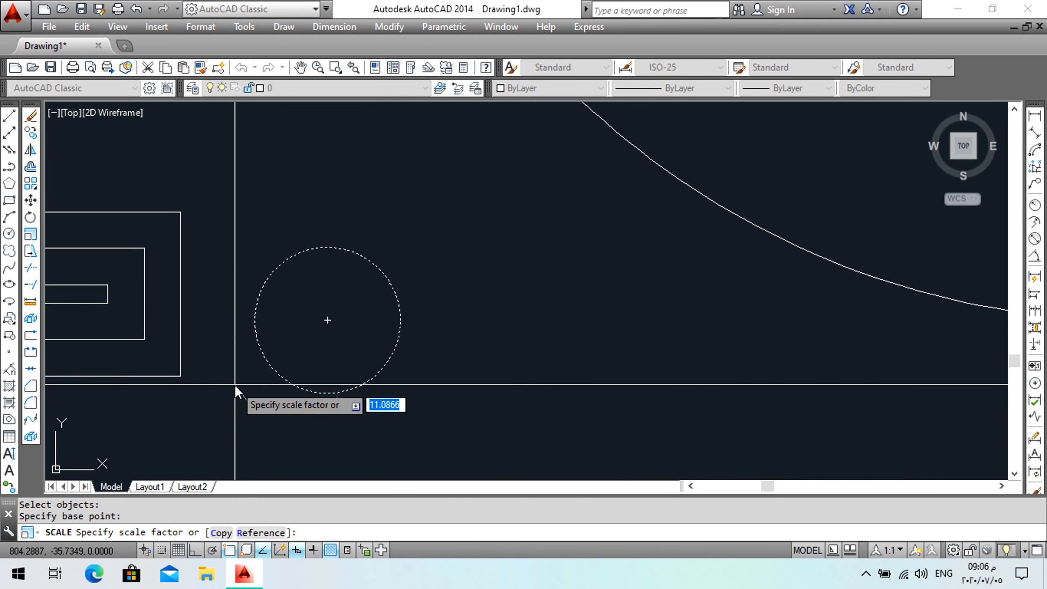
type("2")
key("Return")
Delete the enlarged circle.
scroll(253, 263, "down", 2)
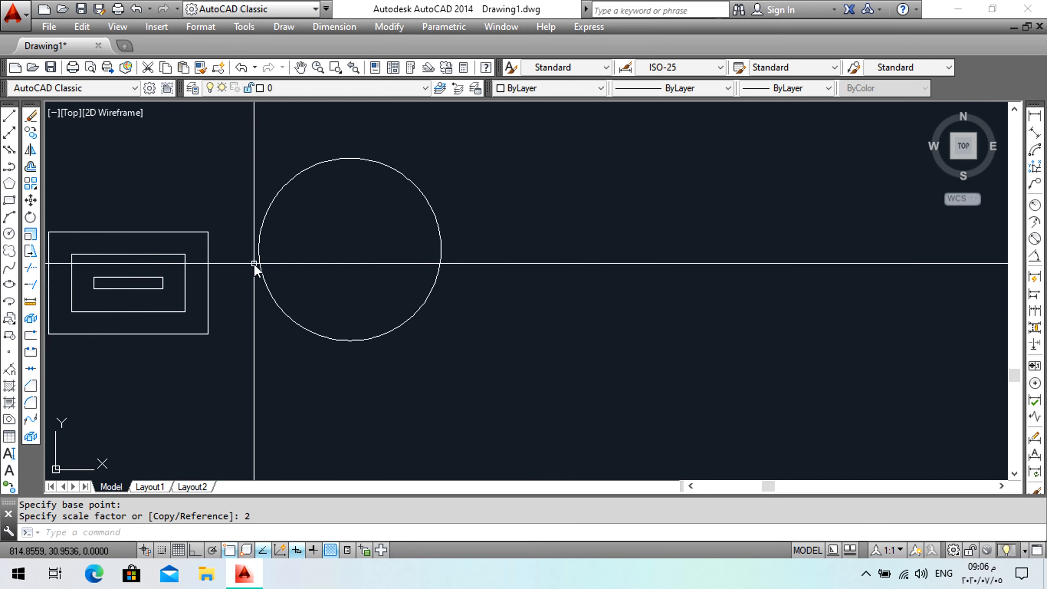
middle_click_drag(345, 274, 305, 319)
middle_click_drag(227, 312, 502, 311)
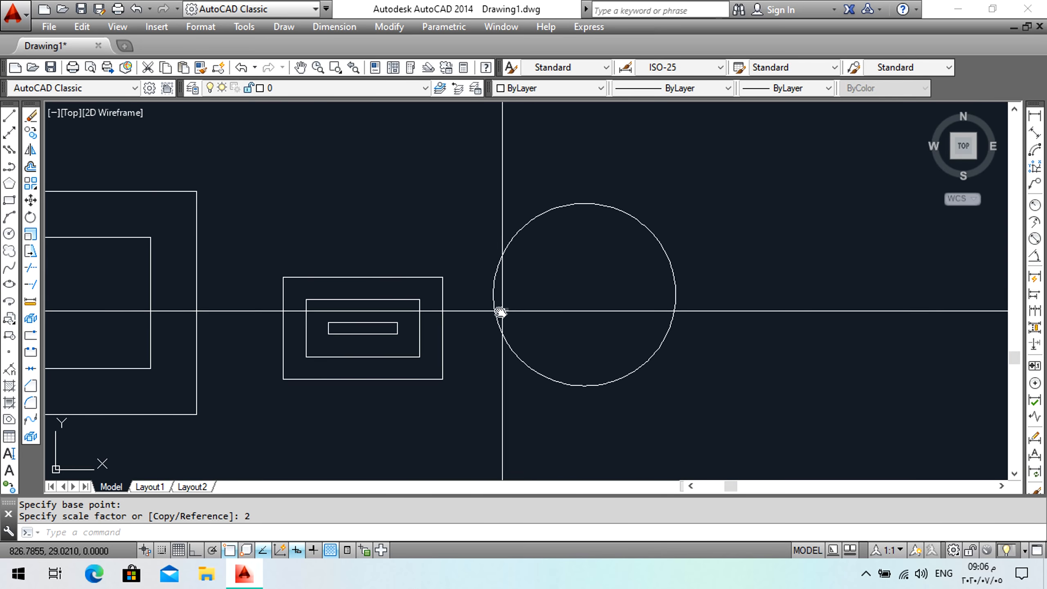
left_click(663, 217)
left_click(619, 246)
key("Delete")
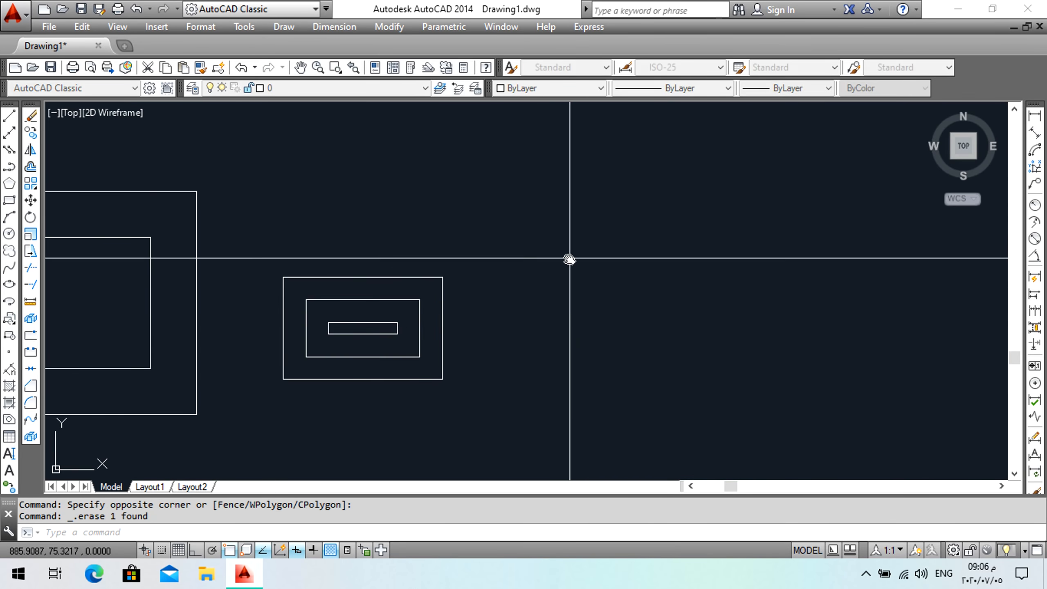
Erase the two inner rectangles inside the middle rectangle.
middle_click_drag(568, 259, 544, 264)
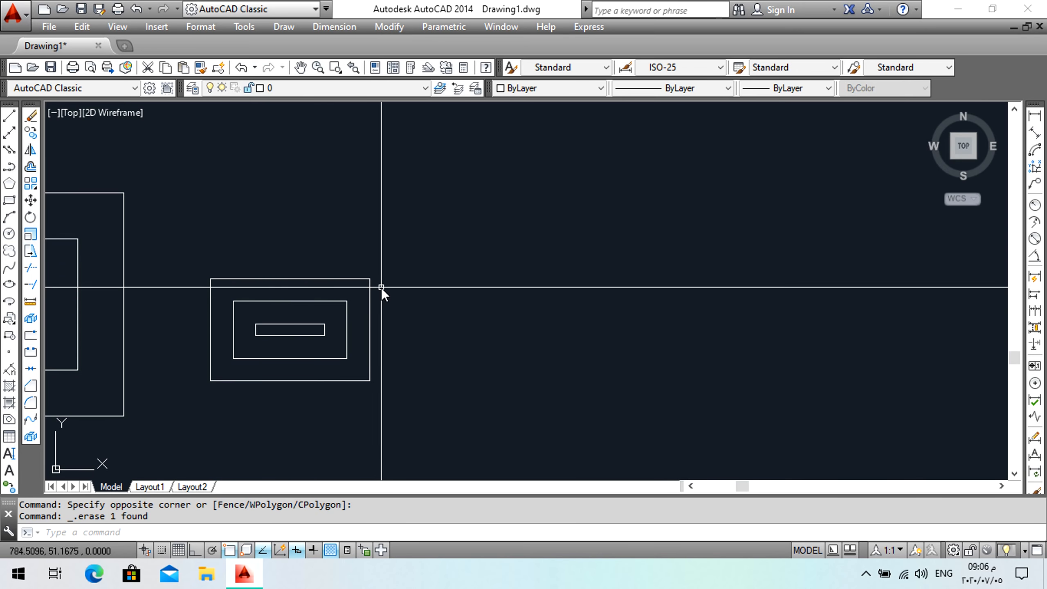
left_click(365, 293)
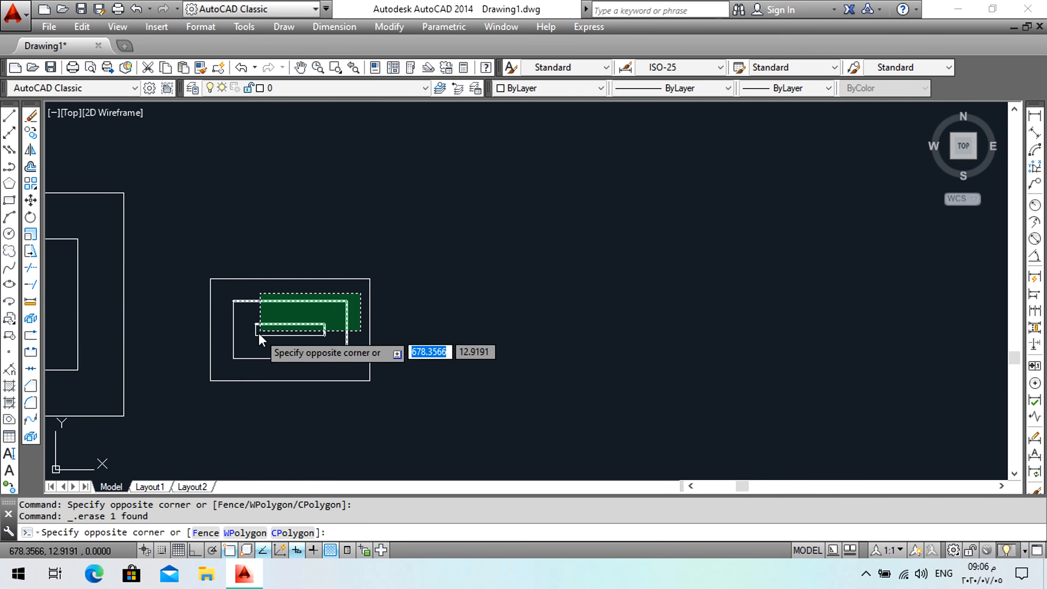
left_click(226, 363)
key("Delete")
middle_click_drag(336, 337, 339, 306)
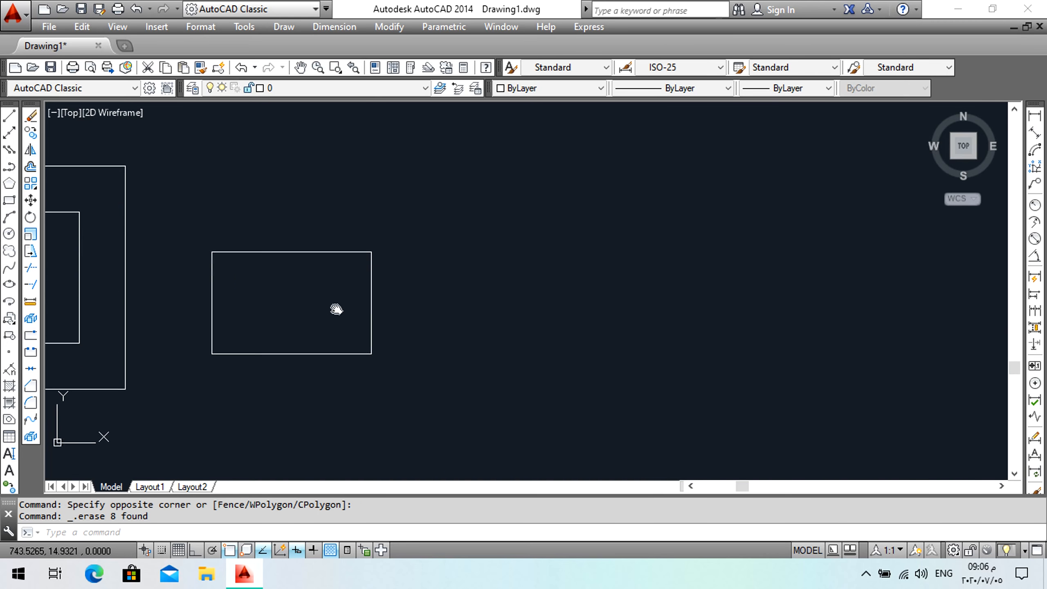
left_click(30, 252)
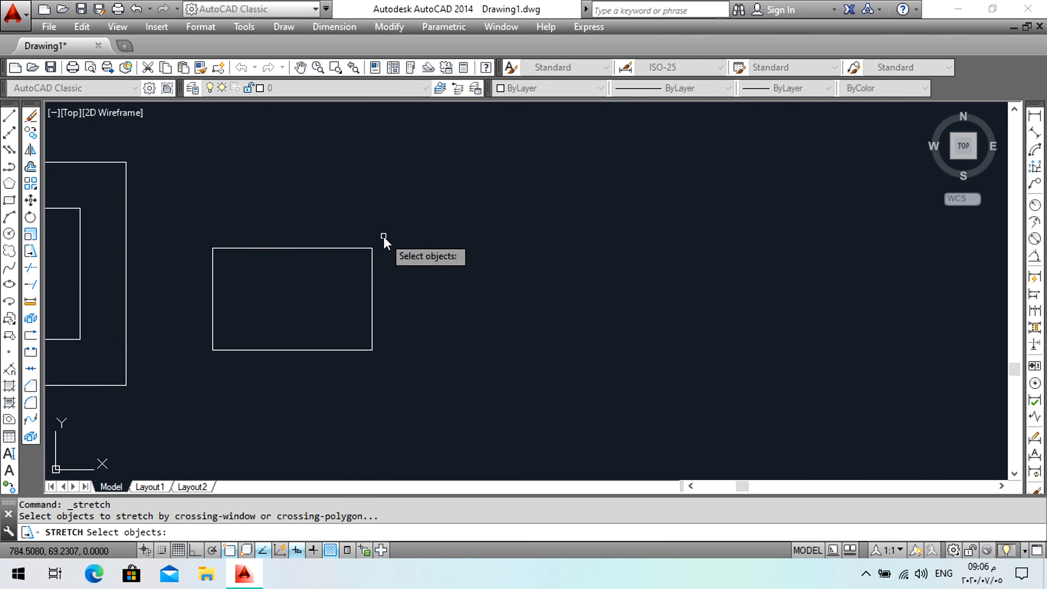
left_click(365, 248)
key("Escape")
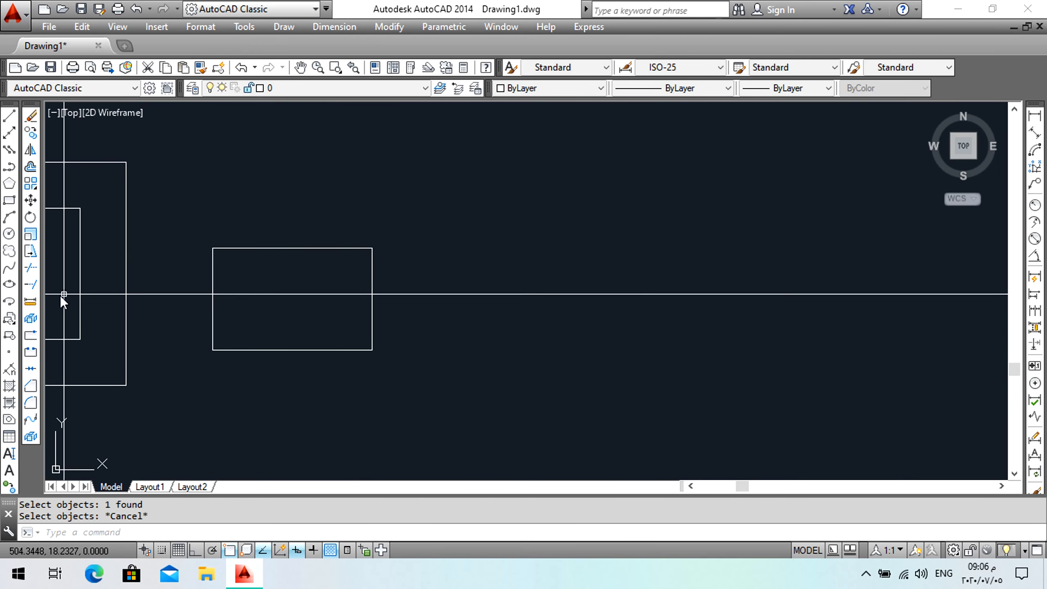
Stretch the rectangle's right side 50 units to the right with Ortho on.
left_click(32, 251)
left_click(398, 244)
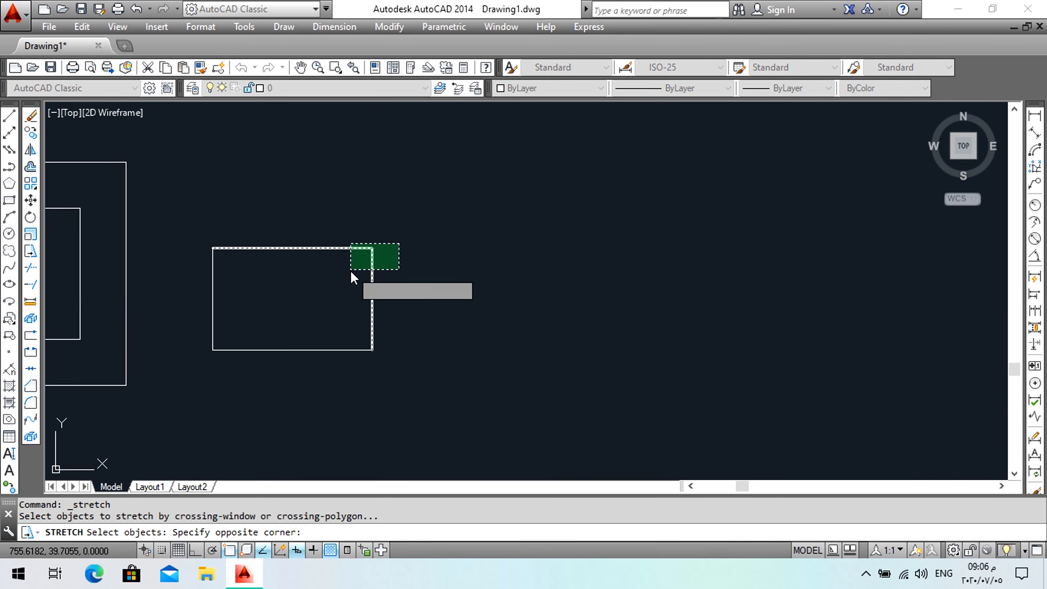
left_click(360, 367)
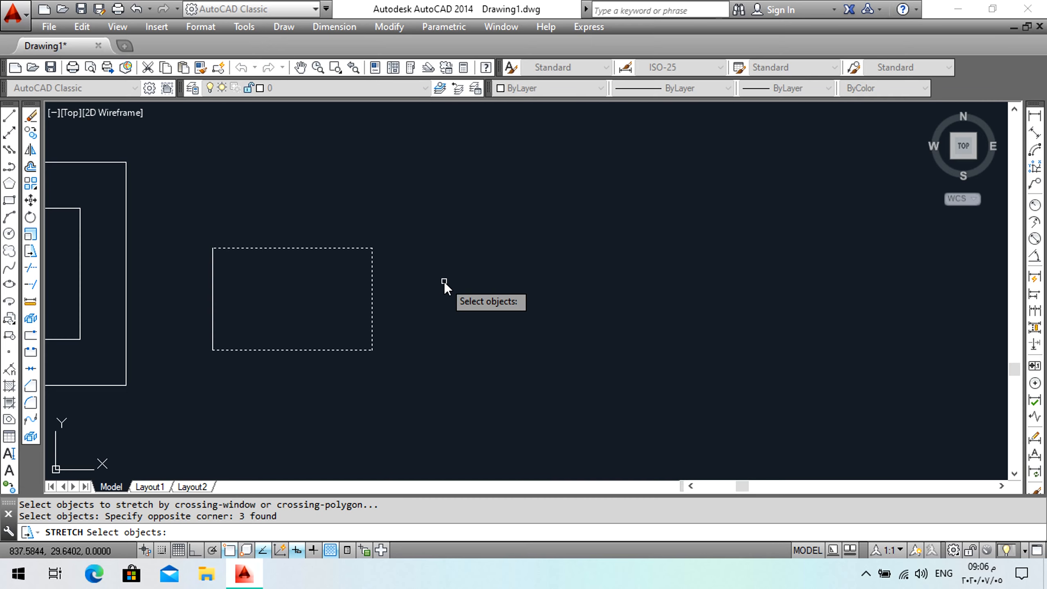
key("Return")
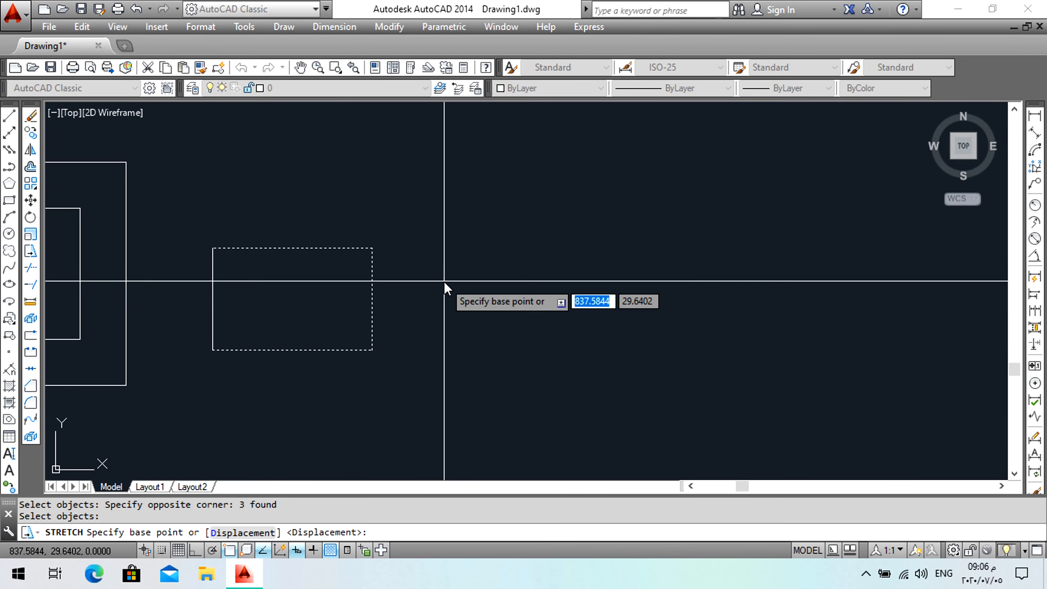
left_click(399, 285)
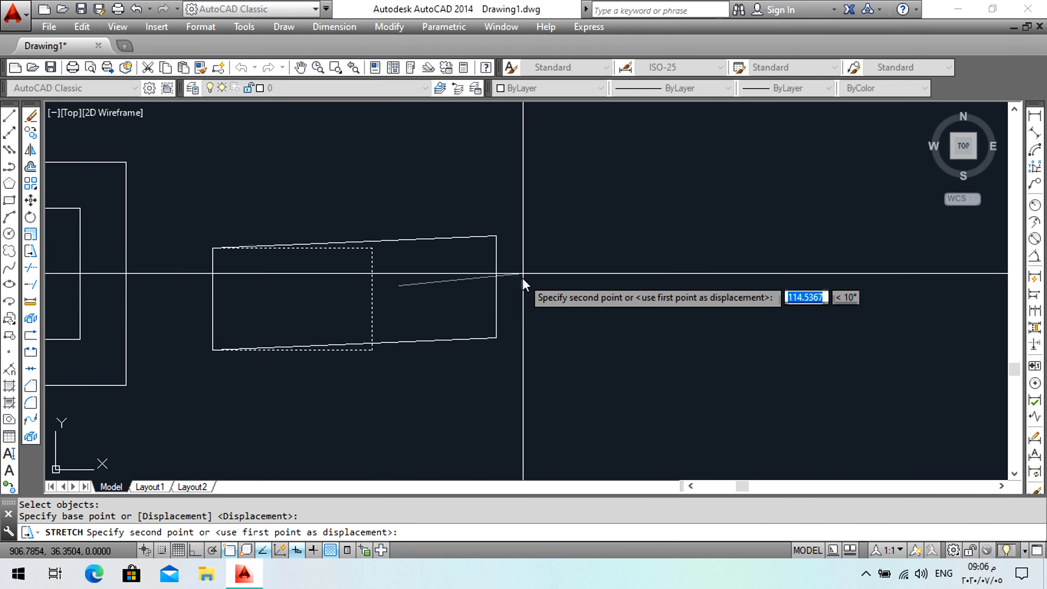
left_click(193, 549)
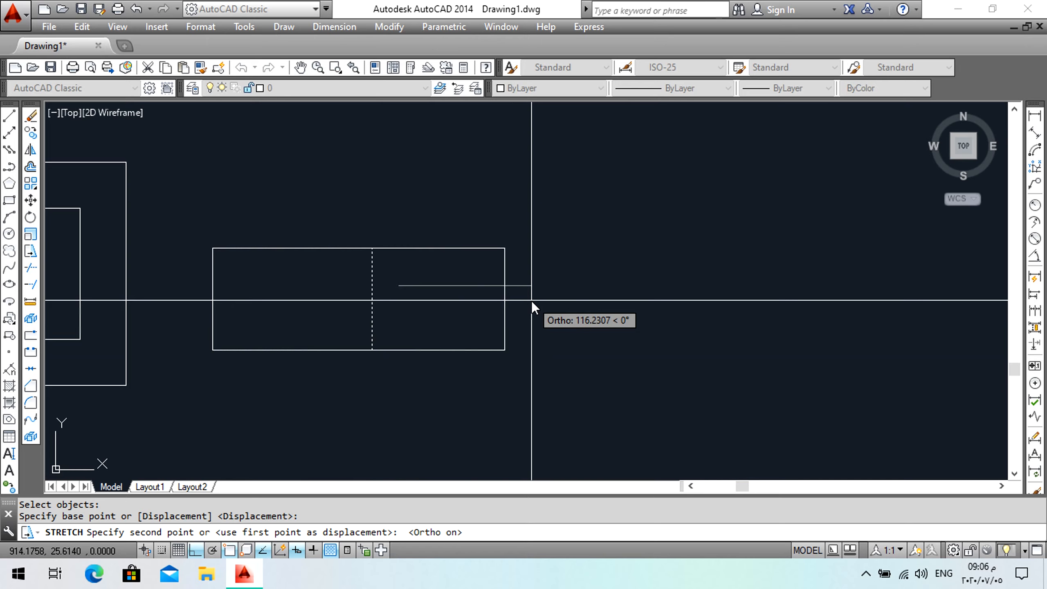
type("50")
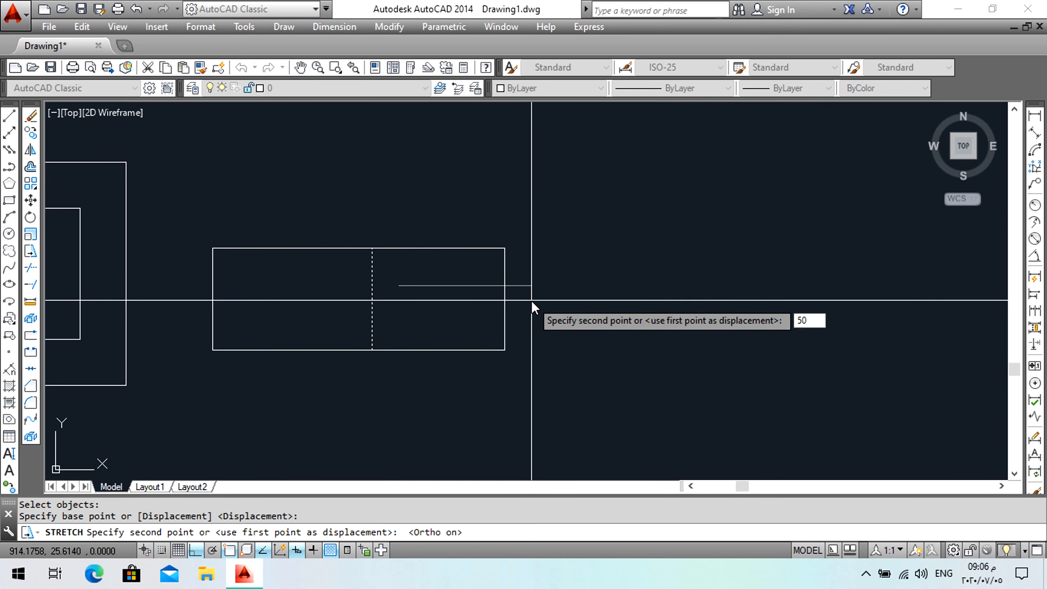
key("Return")
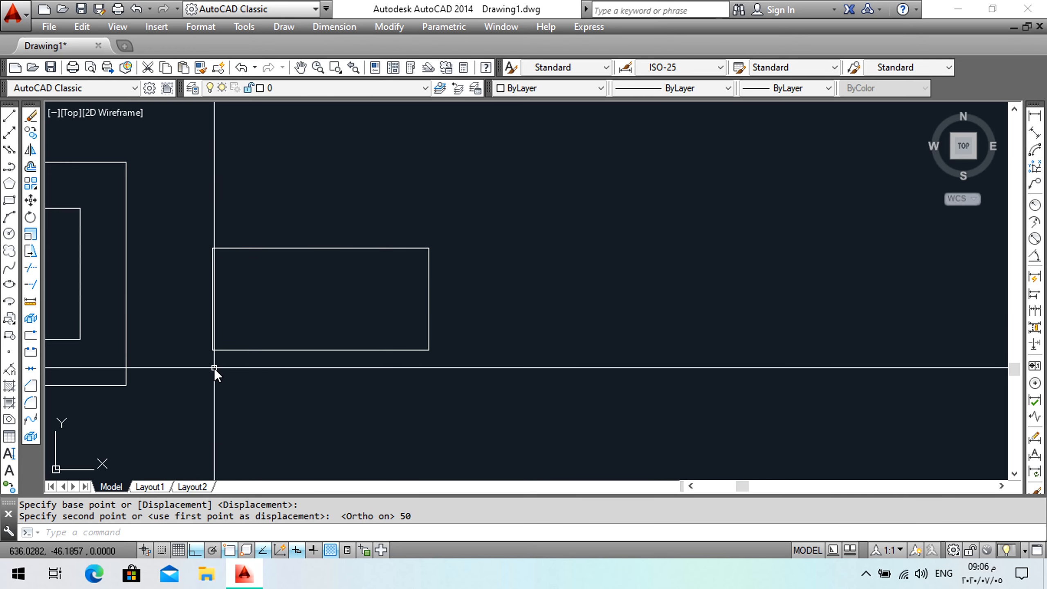
Add a linear dimension along the bottom edge of the stretched rectangle.
mouse_move(973, 162)
left_click(1035, 115)
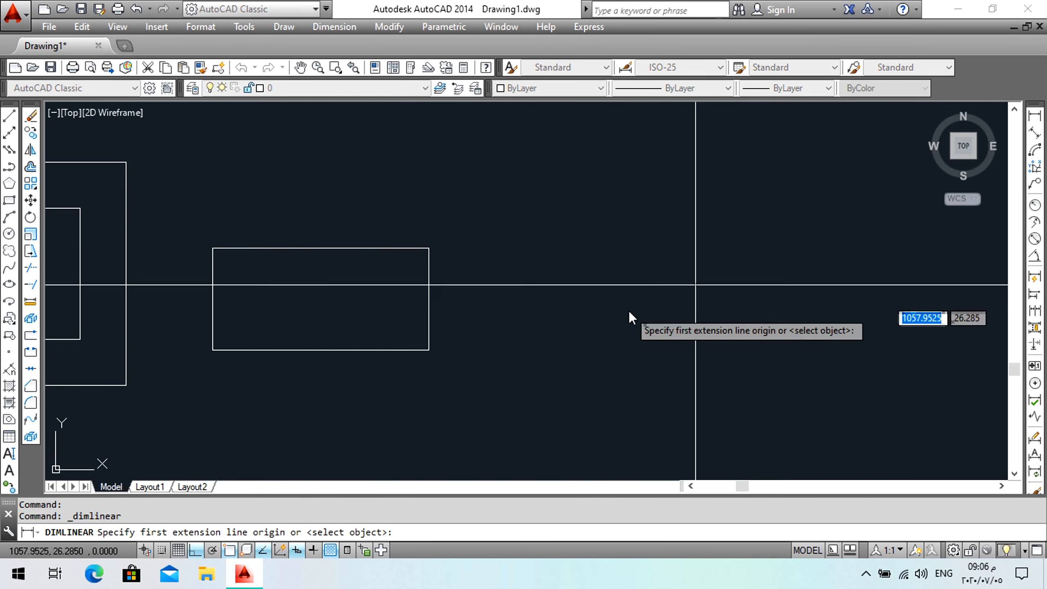
left_click(428, 349)
left_click(212, 350)
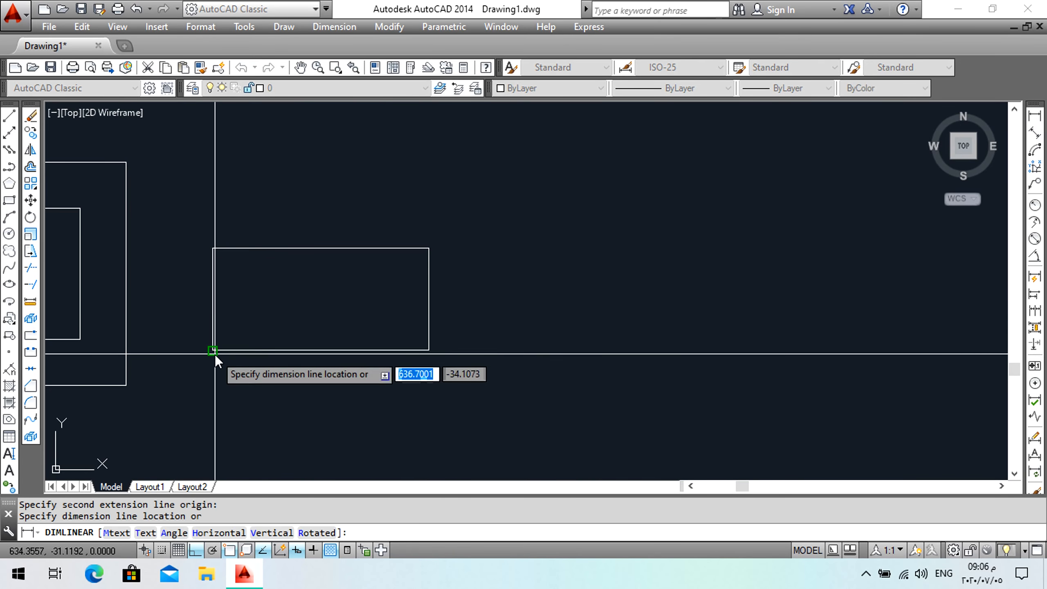
left_click(299, 327)
scroll(305, 324, "up", 5)
scroll(321, 326, "down", 2)
scroll(329, 328, "down", 4)
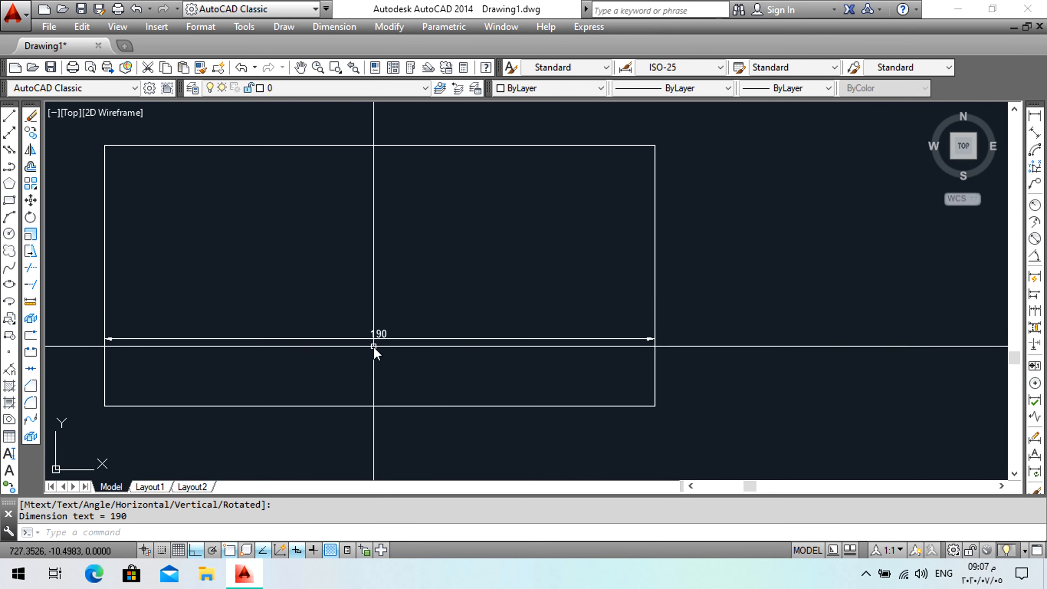
Delete the linear dimension from the stretched rectangle.
middle_click_drag(373, 350, 426, 279)
left_click(391, 293)
left_click(361, 306)
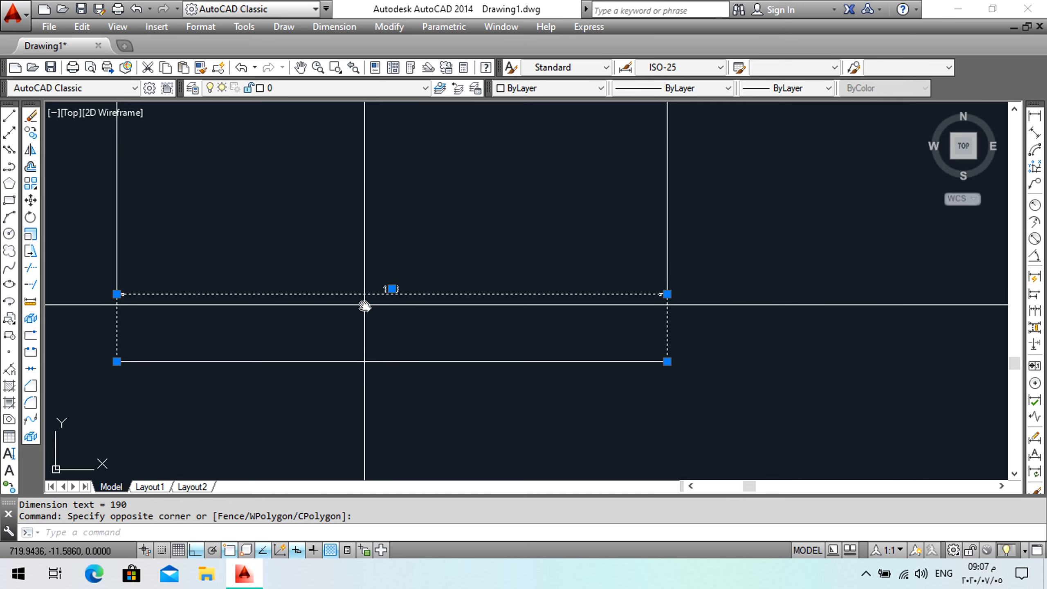
key("Delete")
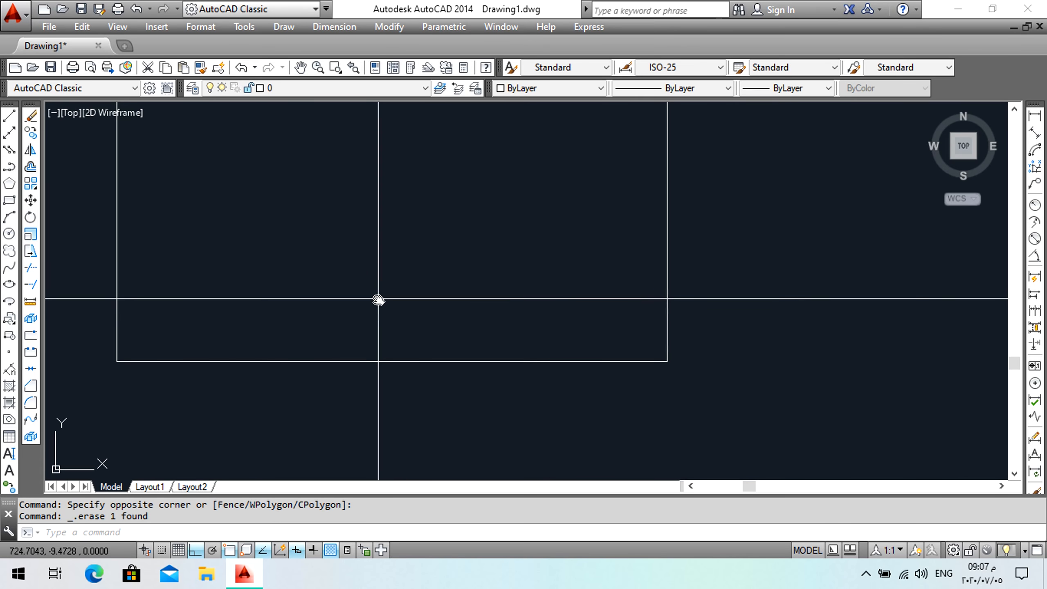
Draw two short vertical lines from the inner rectangle's top edge up to the outer rectangle's top edge.
scroll(367, 295, "down", 4)
scroll(401, 308, "up", 3)
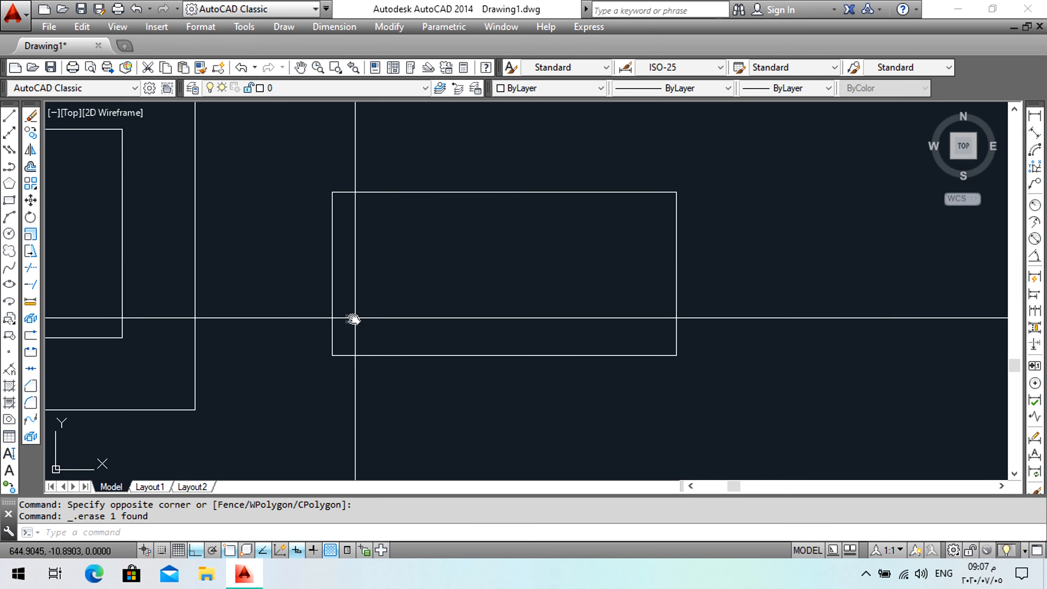
middle_click_drag(185, 308, 451, 294)
scroll(351, 265, "down", 2)
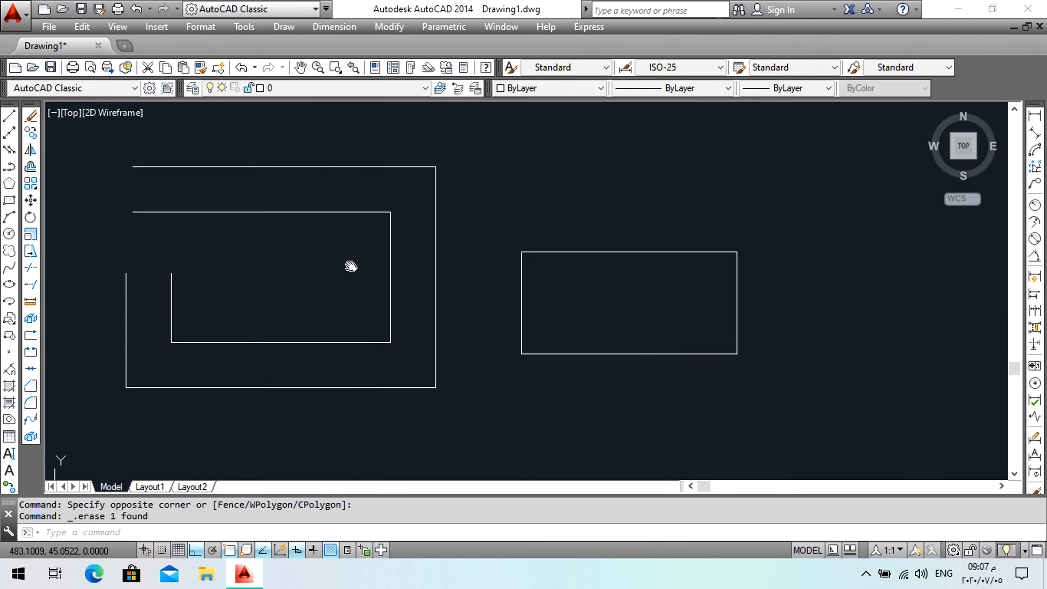
middle_click_drag(350, 266, 351, 266)
left_click(9, 116)
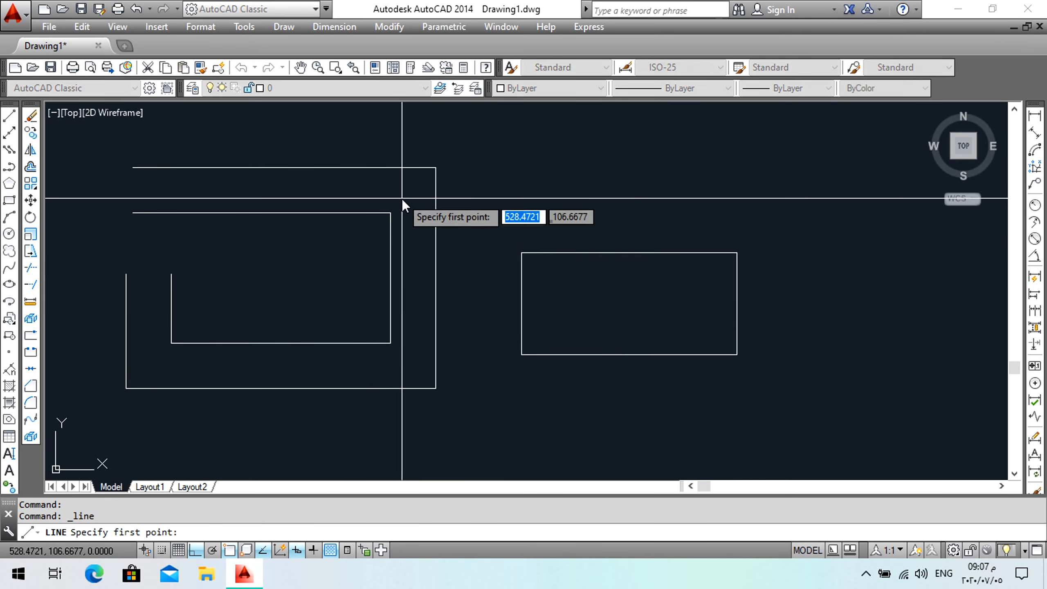
left_click(390, 213)
left_click(390, 168)
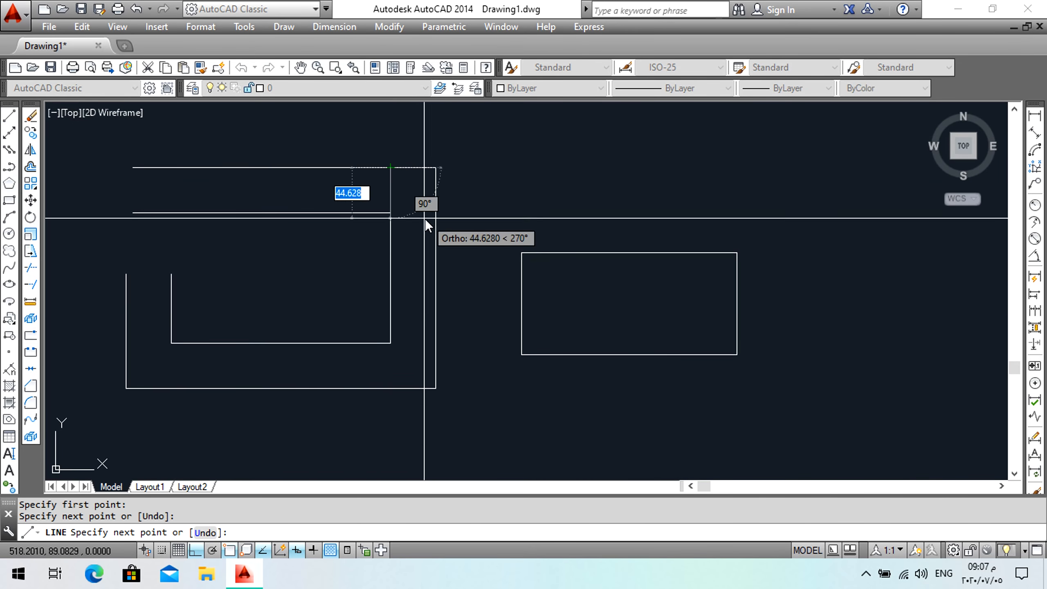
key("Return")
key("Return")
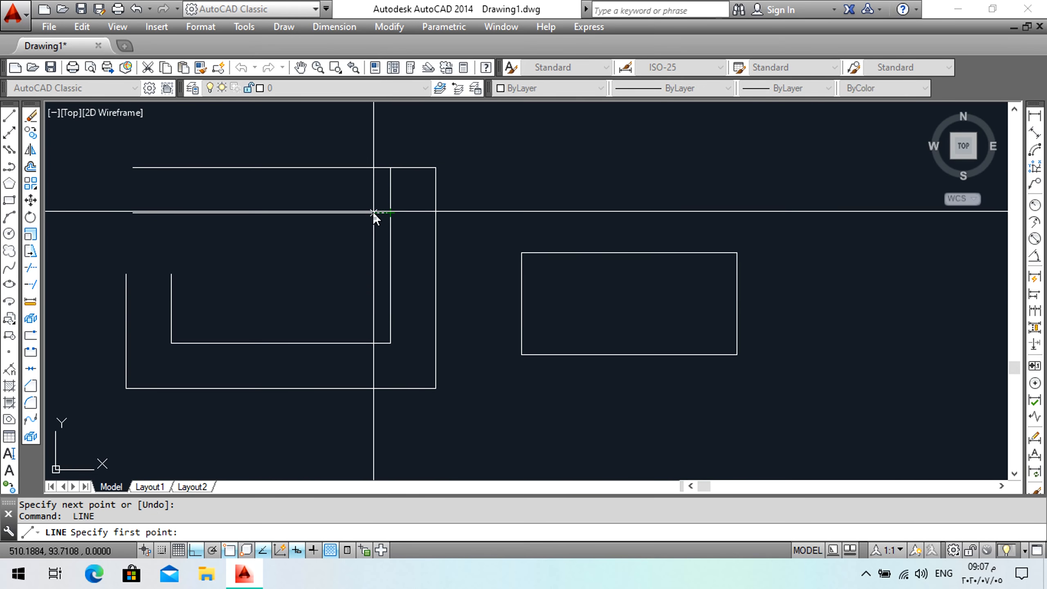
left_click(366, 212)
left_click(368, 171)
key("Return")
Trim the horizontal edge segments between the two new vertical lines to open a gap between the rectangles.
scroll(374, 159, "up", 2)
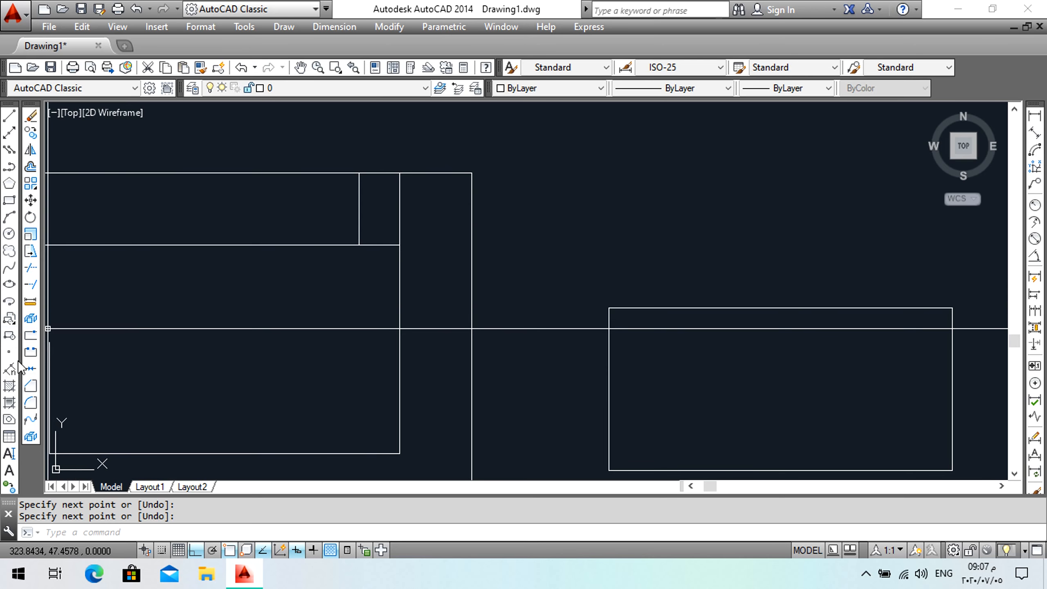
left_click(34, 268)
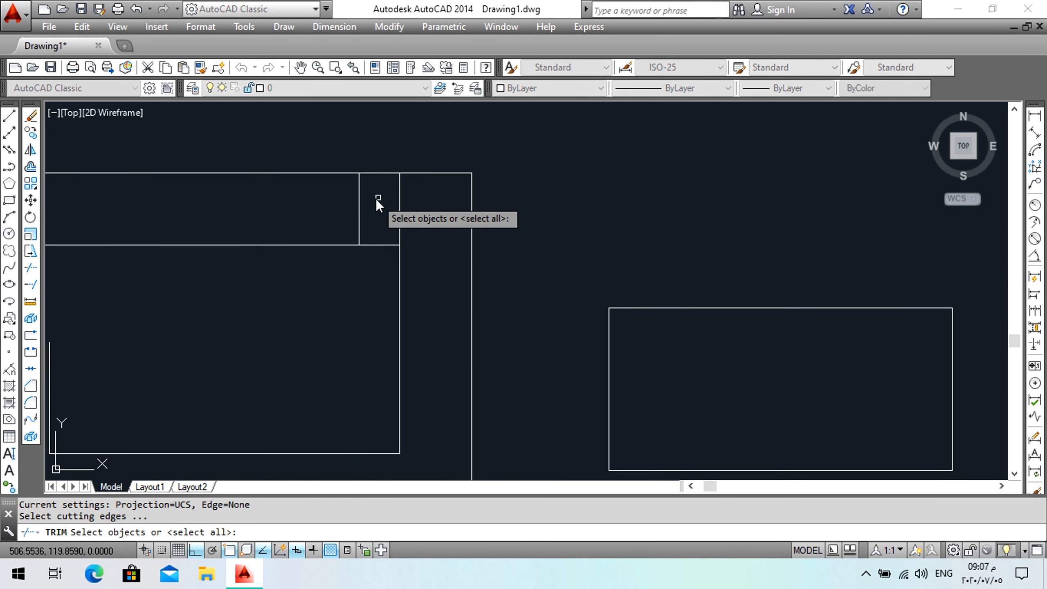
left_click(478, 150)
left_click(333, 267)
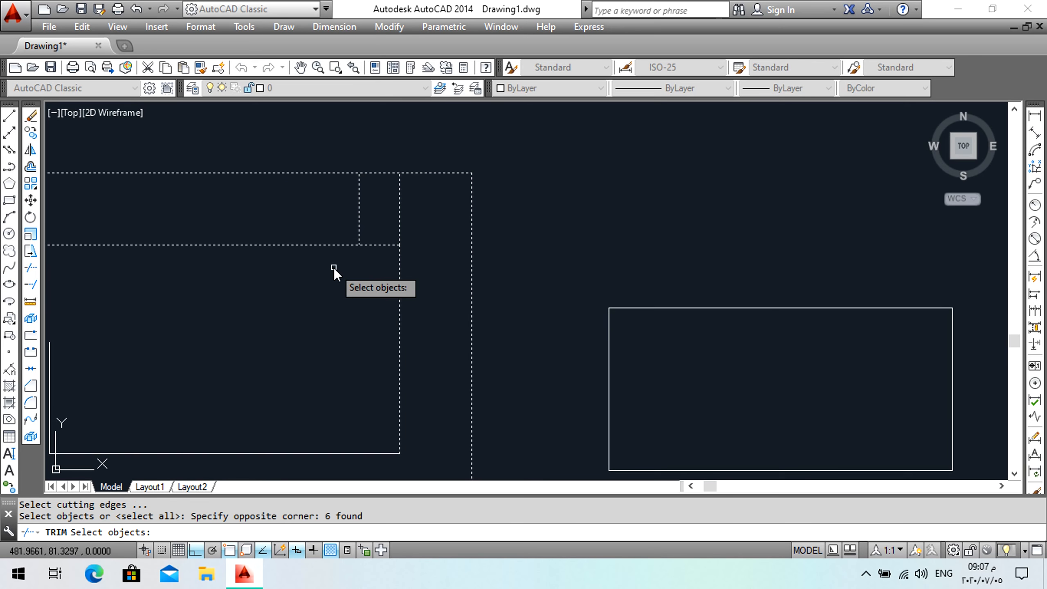
key("Return")
left_click(396, 150)
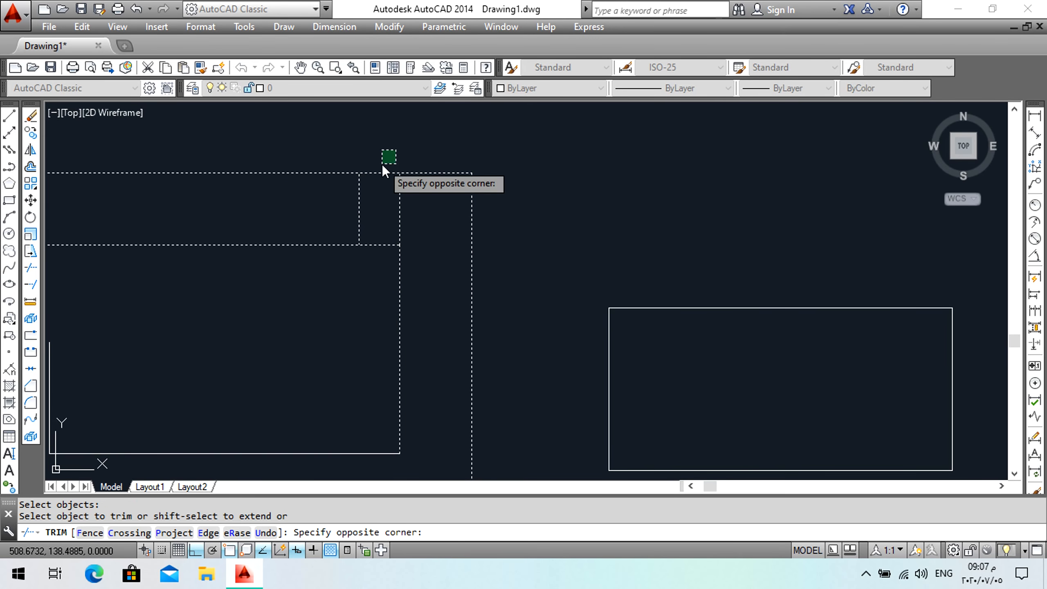
left_click(384, 254)
key("Return")
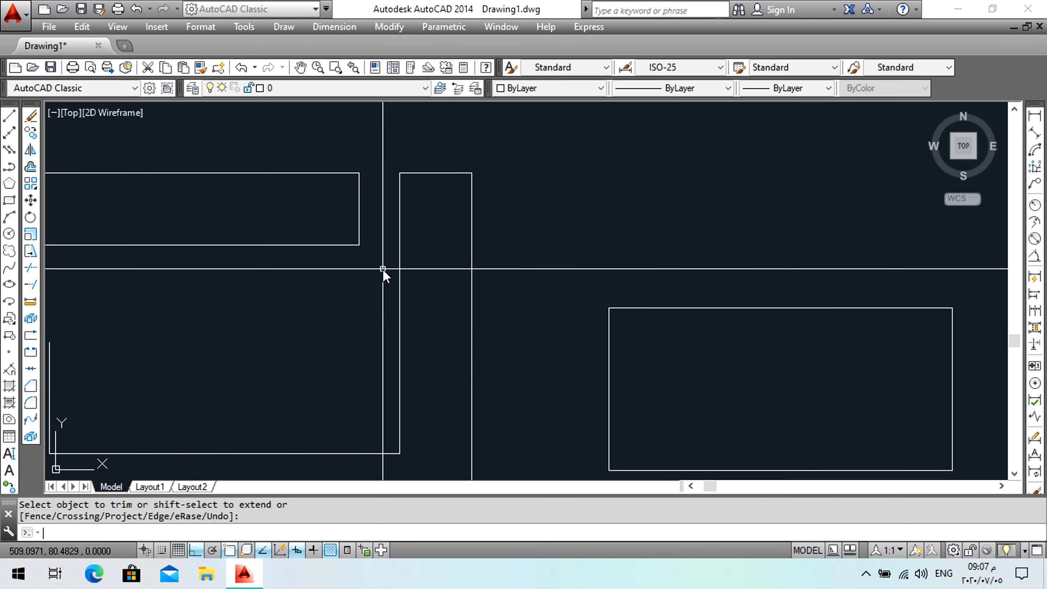
Extend the upper rectangle's top and bottom edges to the vertical rectangle's left edge using Extend.
scroll(371, 283, "down", 5)
middle_click_drag(367, 281, 398, 262)
scroll(398, 262, "up", 4)
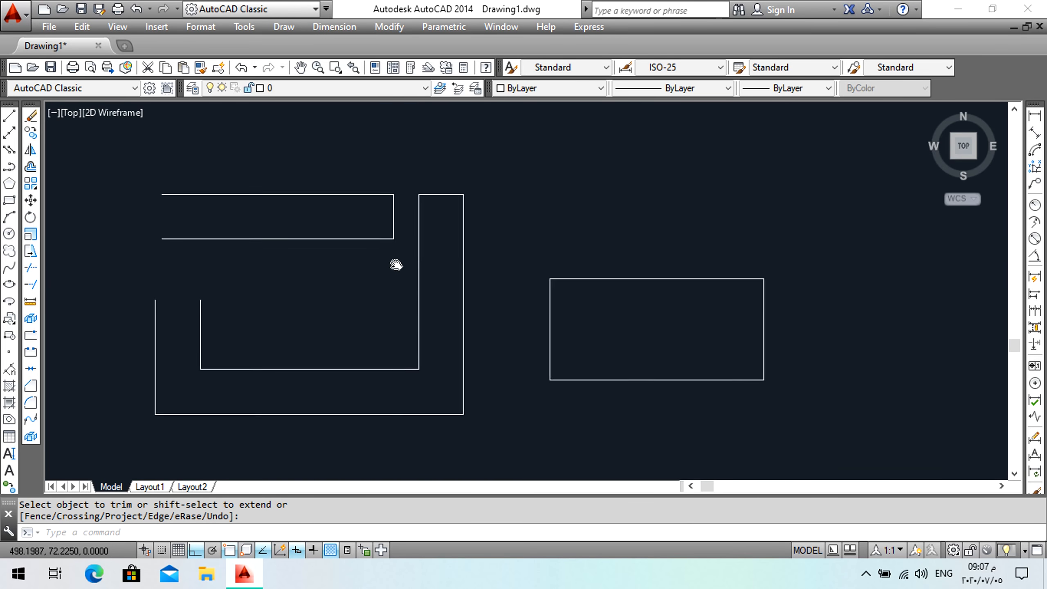
scroll(387, 264, "down", 2)
scroll(382, 233, "up", 2)
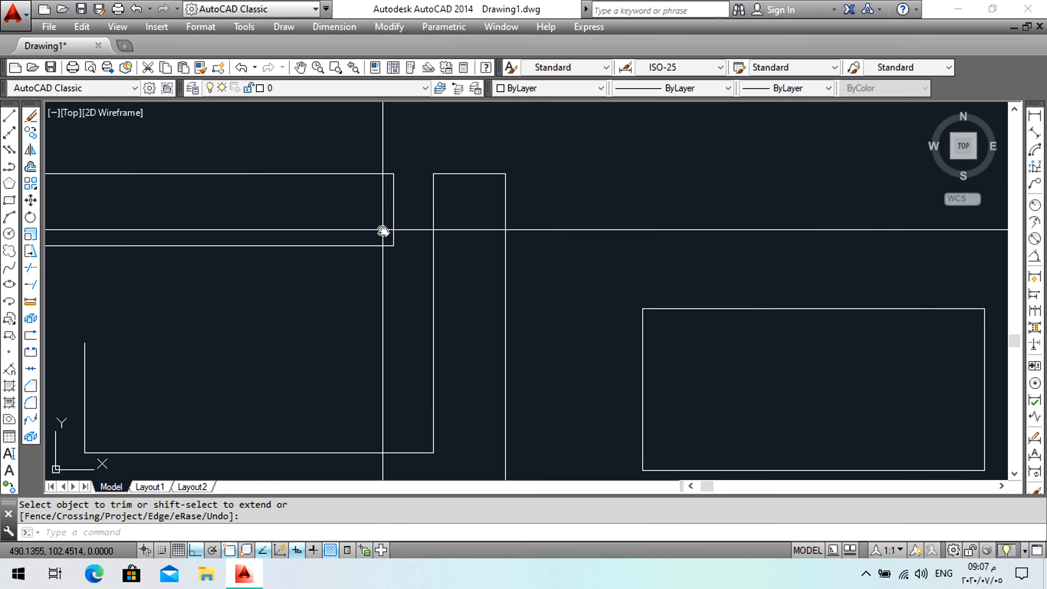
left_click(31, 285)
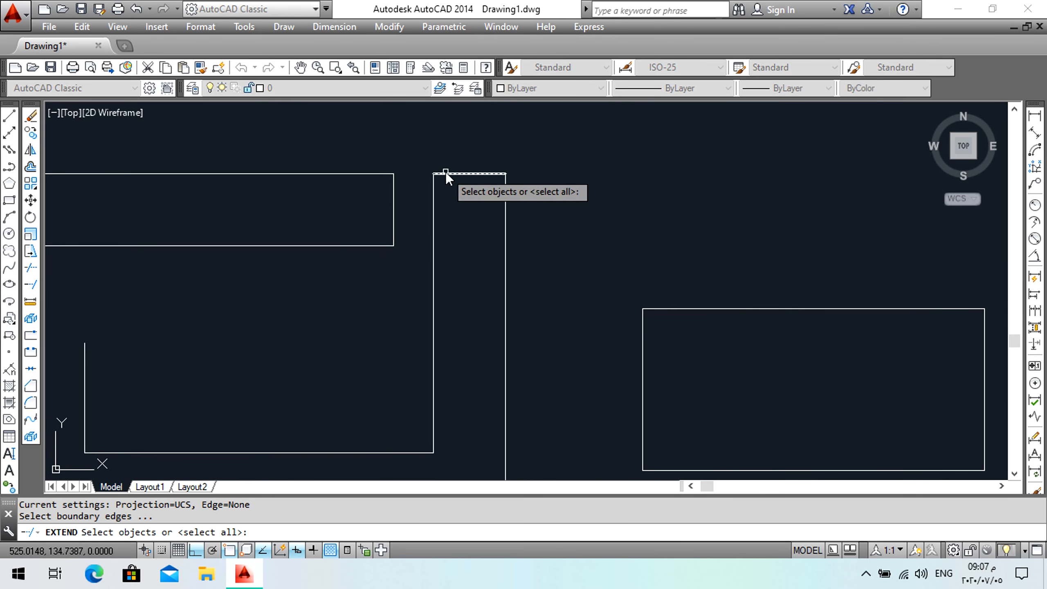
left_click(434, 190)
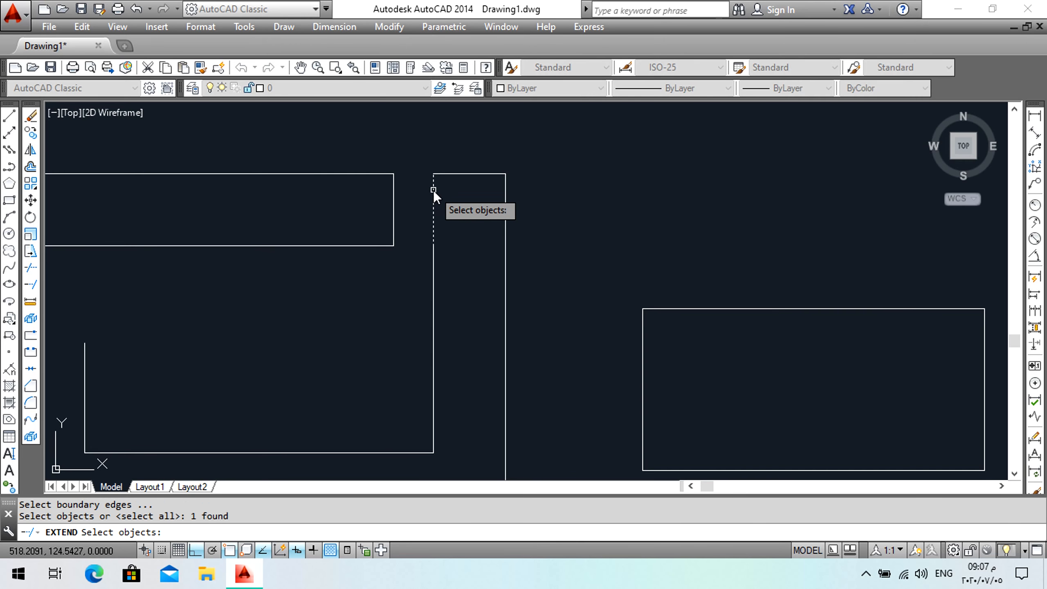
key("Return")
left_click(385, 174)
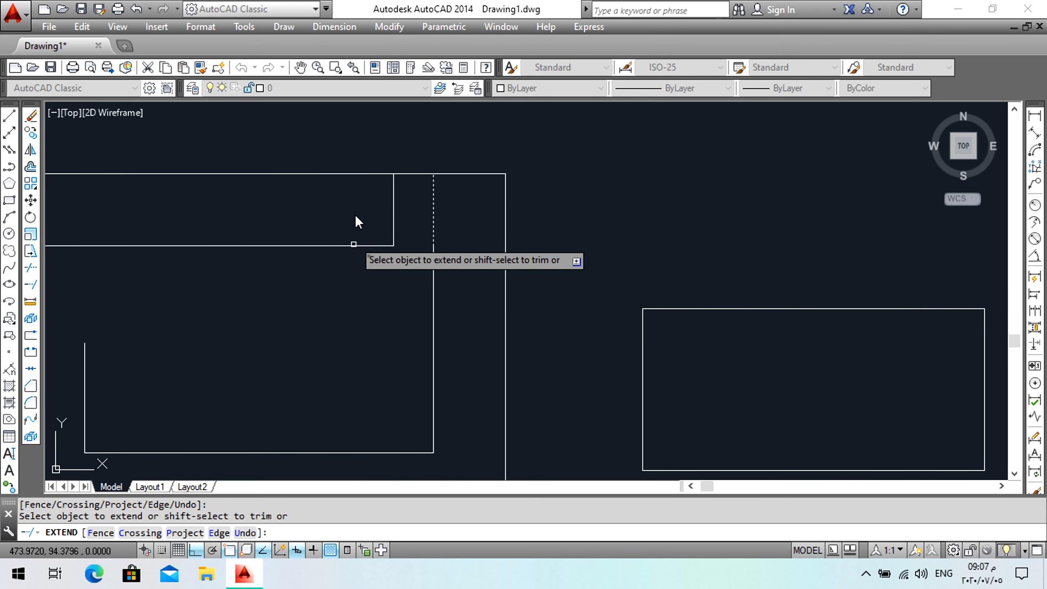
left_click(353, 247)
left_click(346, 272)
key("Return")
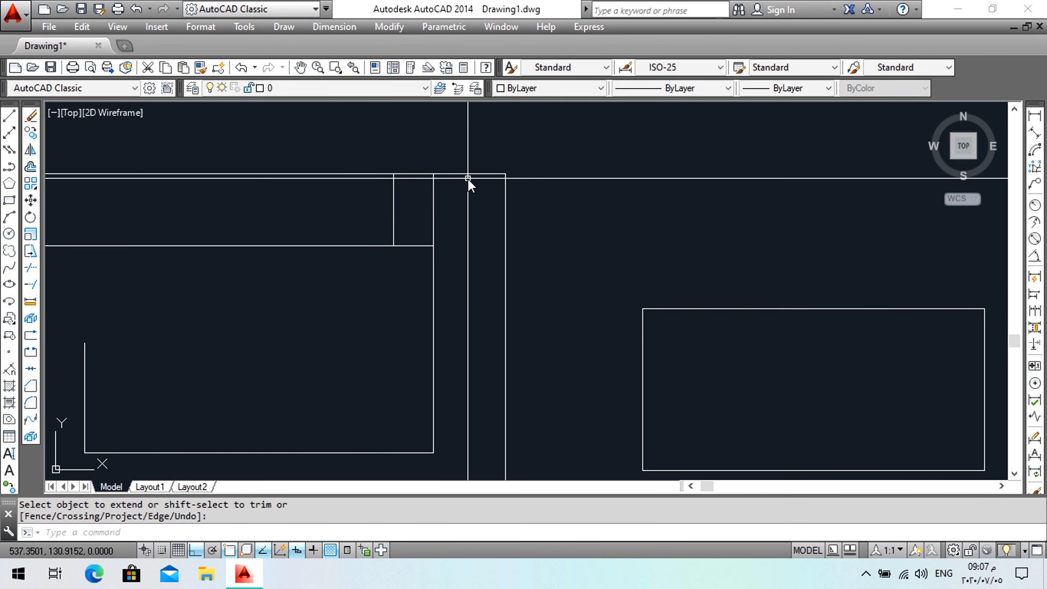
Delete the two short vertical lines between the upper rectangle and the vertical rectangle.
left_click(468, 179)
left_click(382, 209)
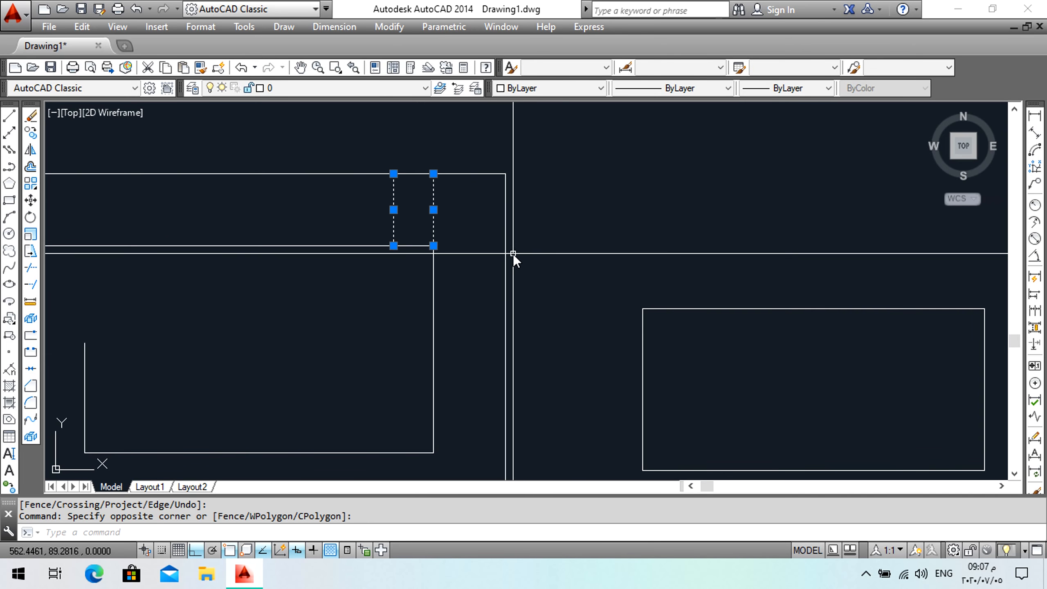
key("Delete")
Draw a three-point arc above the right rectangle, giving its second point at a distance of 100.
scroll(366, 321, "down", 2)
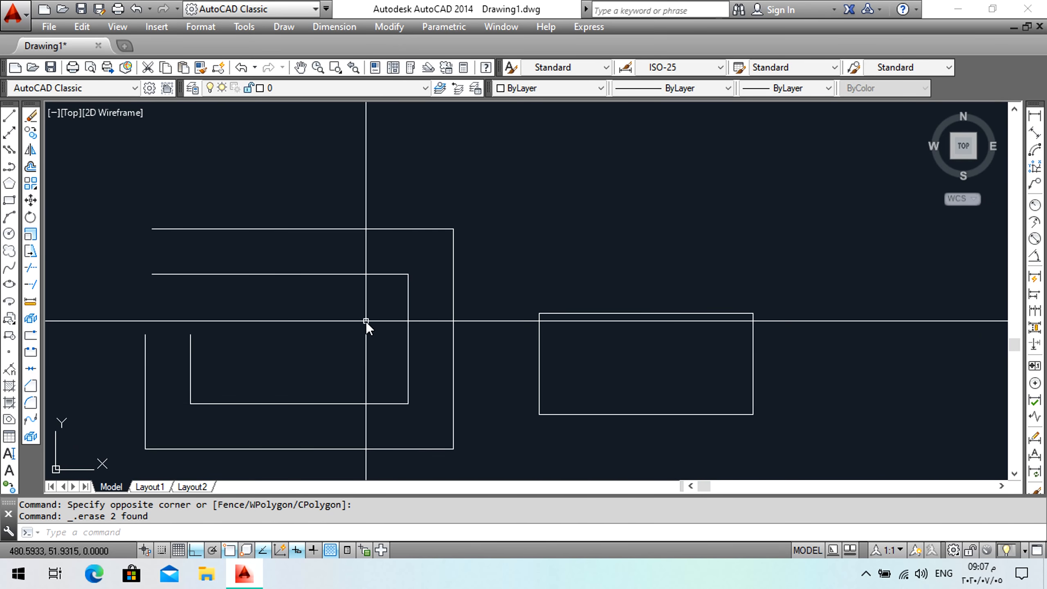
middle_click_drag(530, 347, 354, 354)
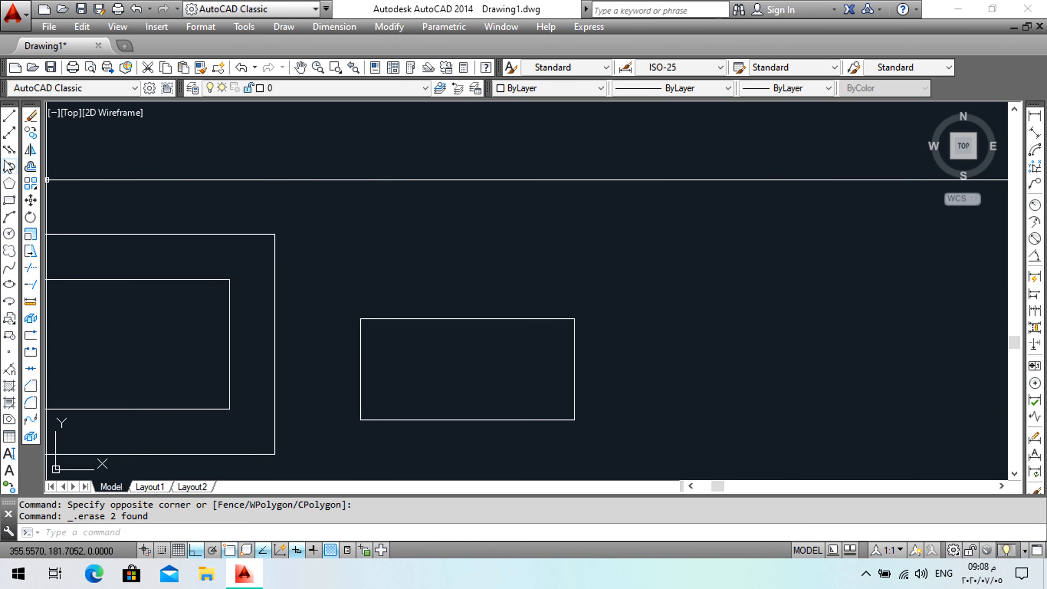
left_click(9, 218)
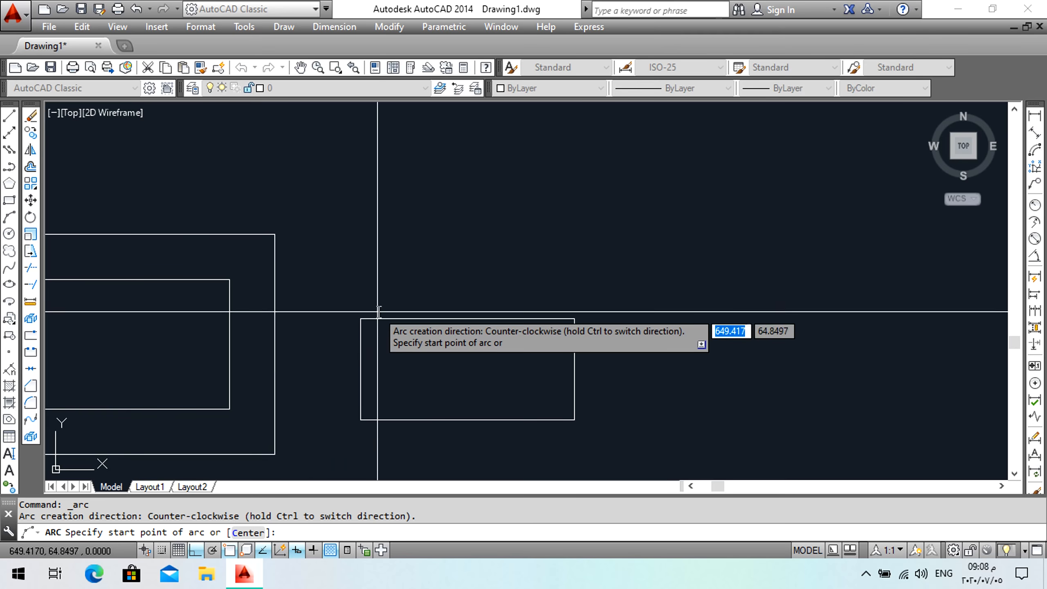
left_click(385, 289)
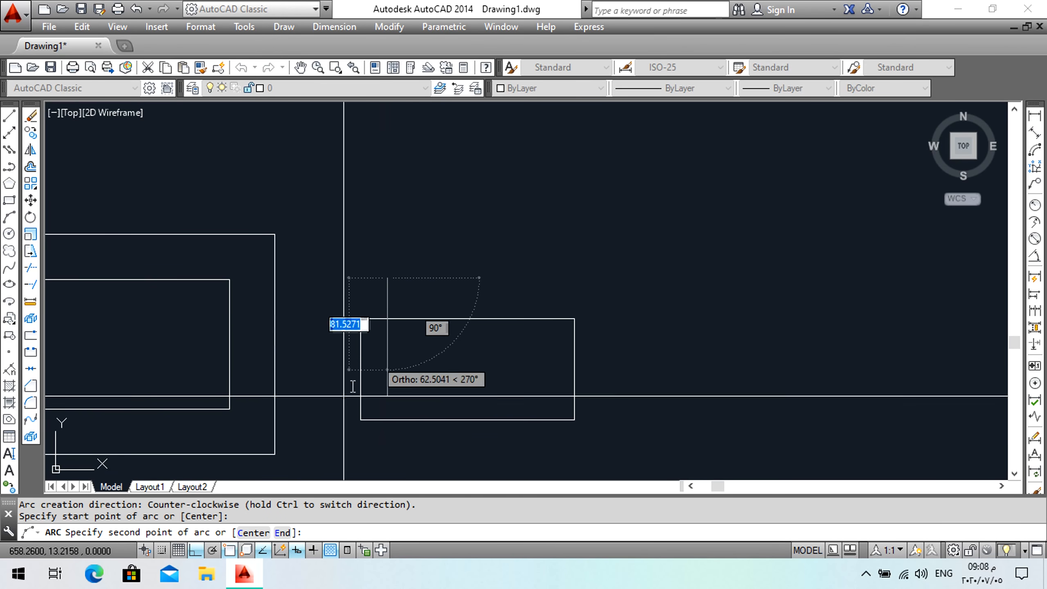
left_click(196, 551)
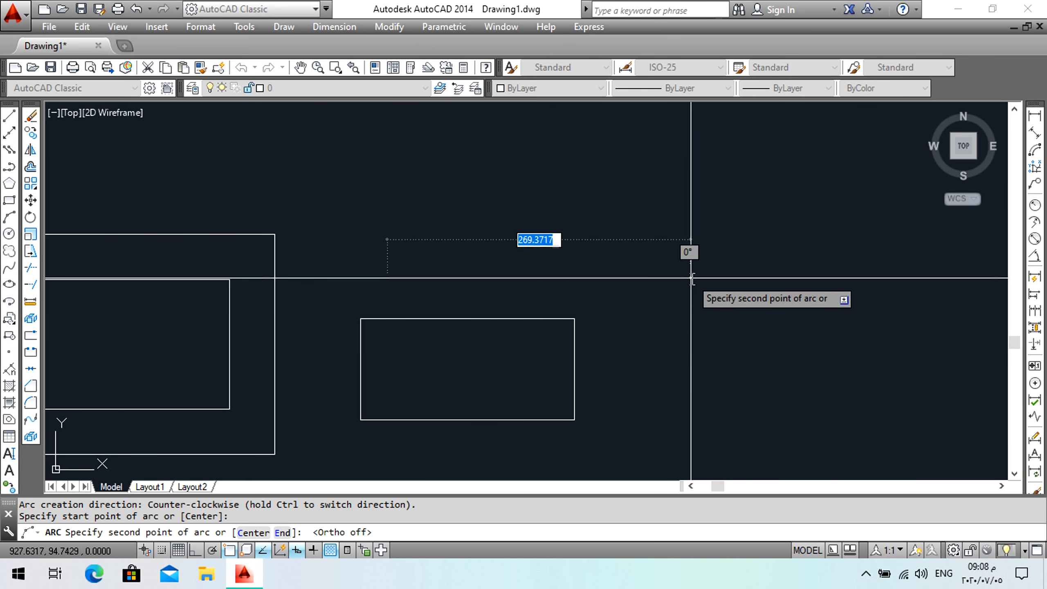
key("Return")
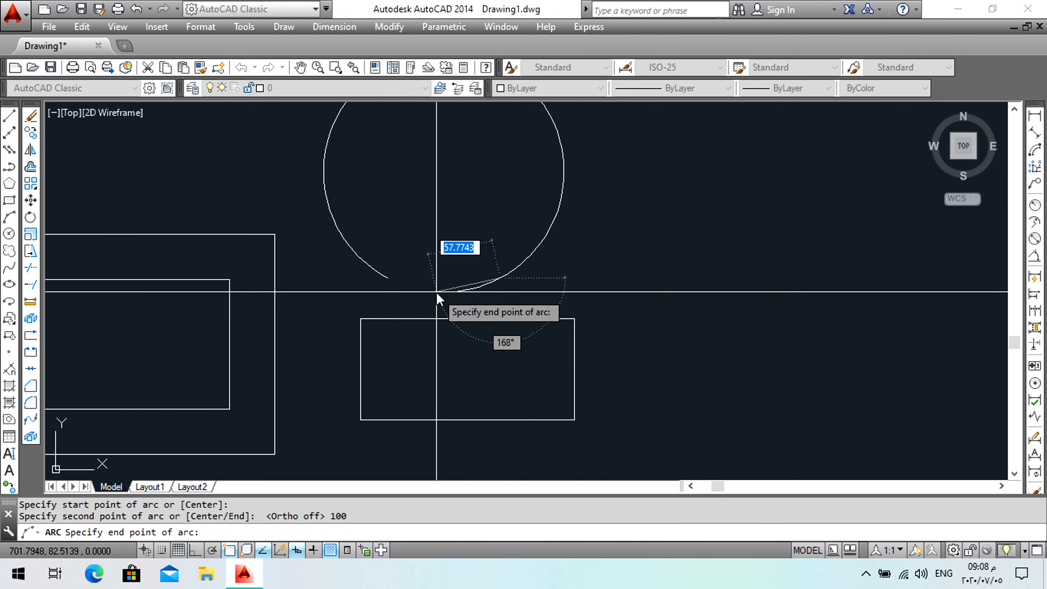
left_click(513, 305)
Delete the arc above the right rectangle.
scroll(474, 287, "up", 2)
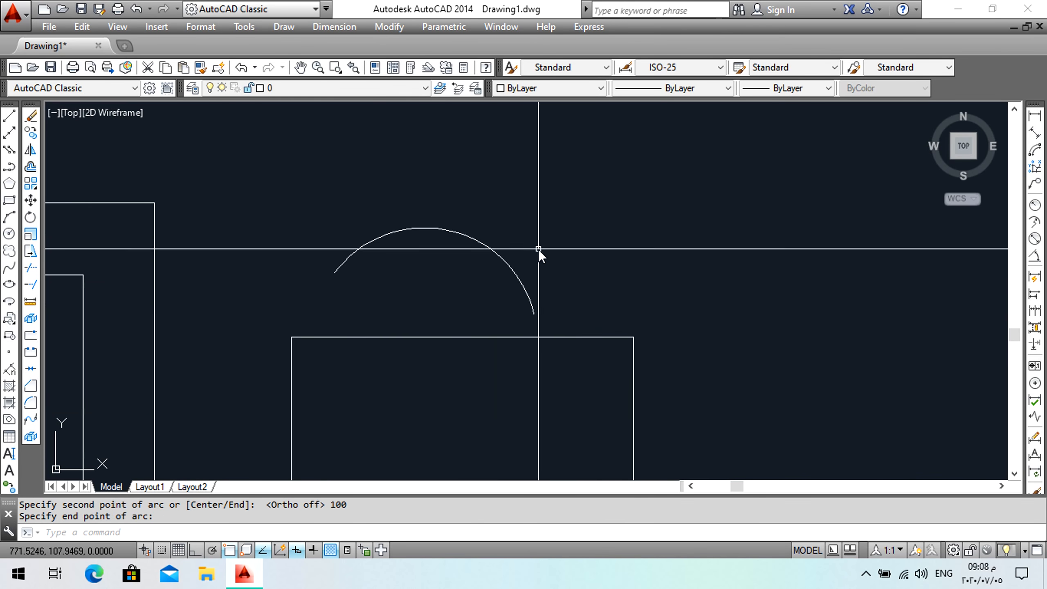
left_click_drag(538, 249, 451, 279)
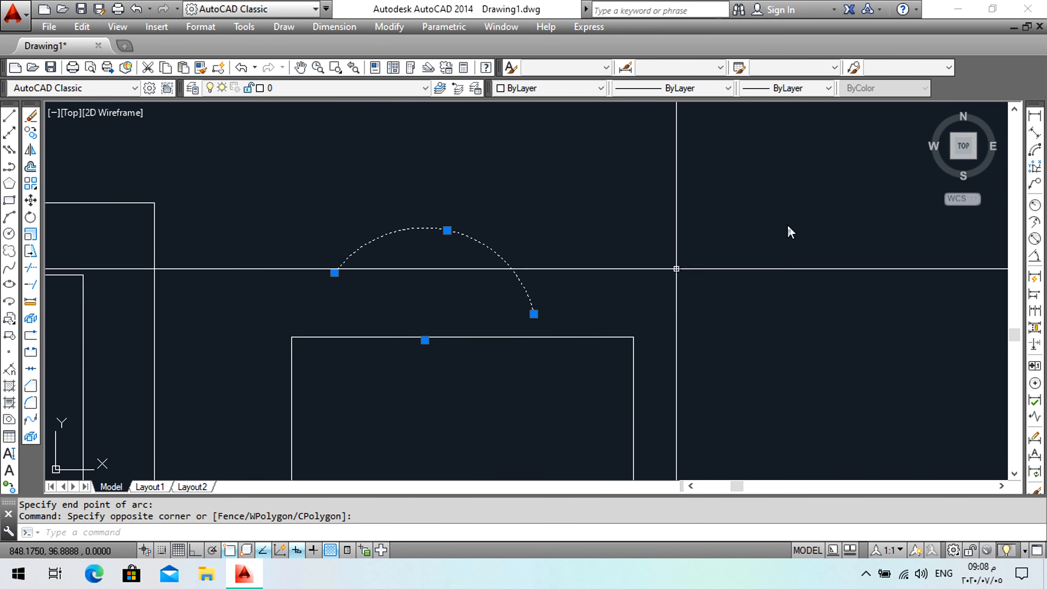
key("Delete")
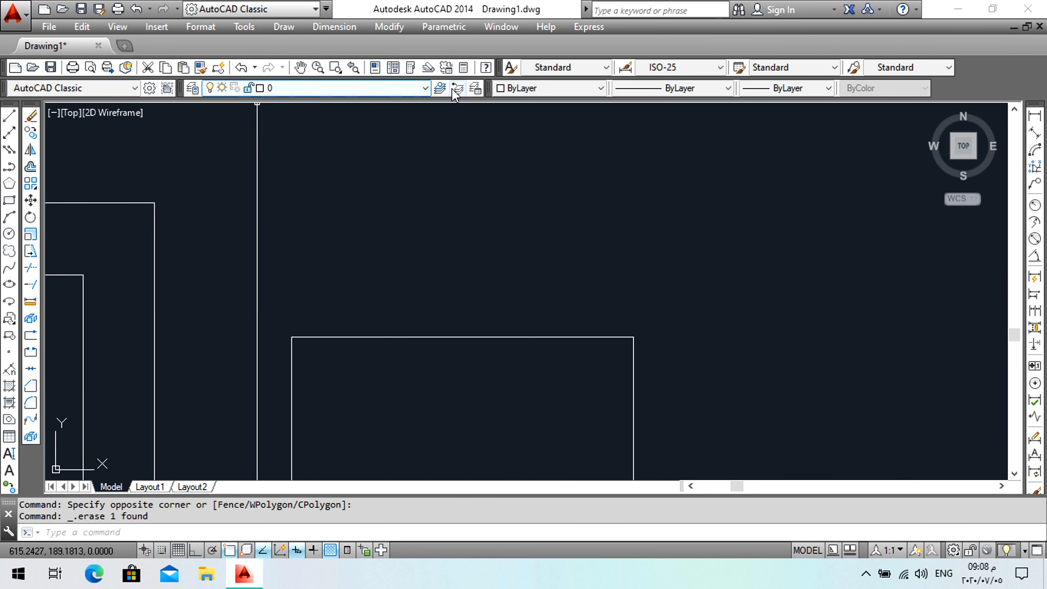
left_click(727, 89)
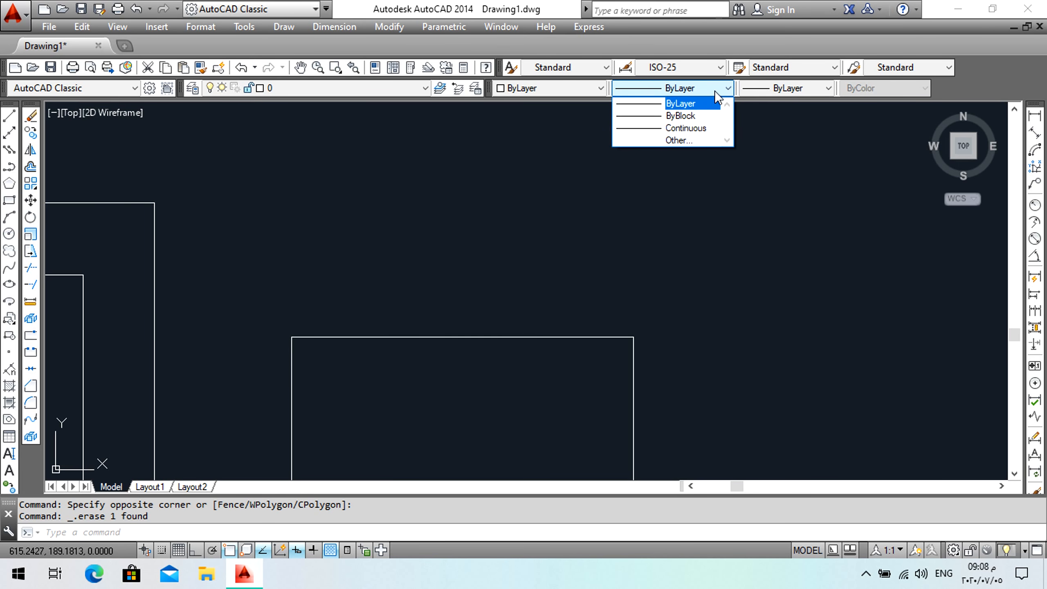
left_click(778, 84)
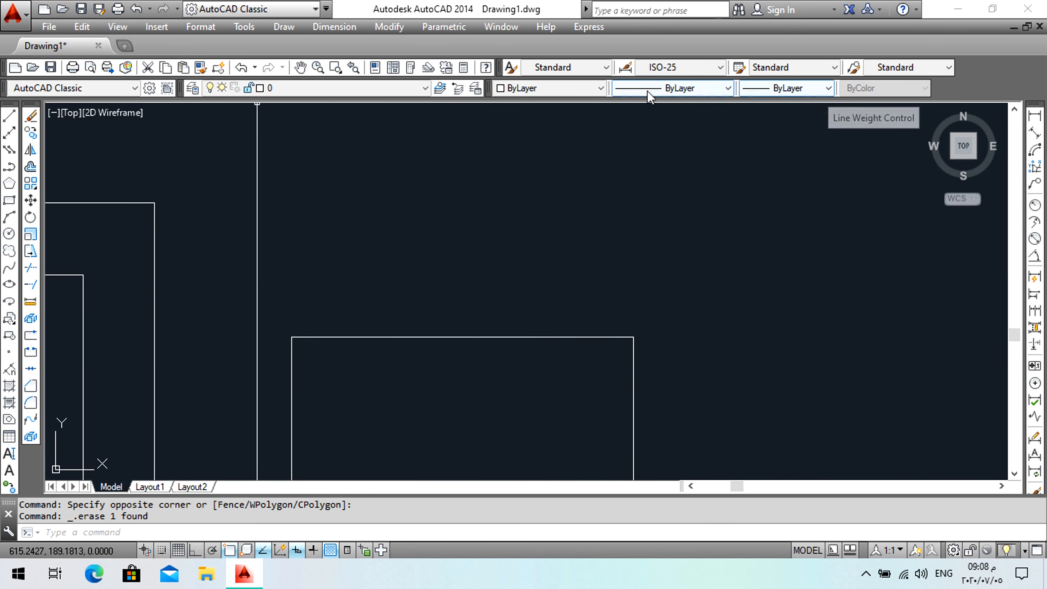
left_click(823, 88)
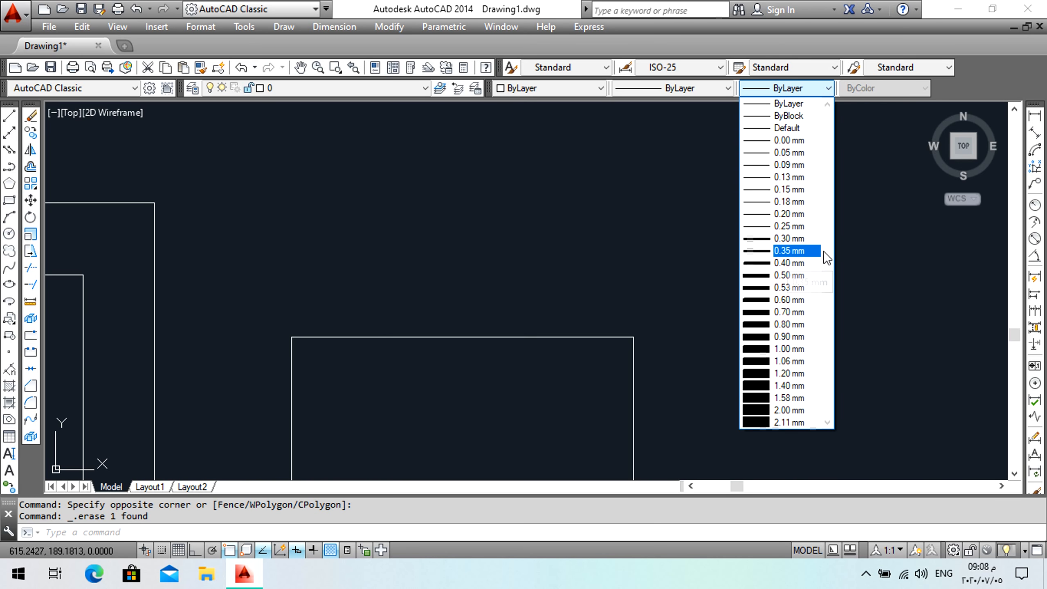
left_click(728, 89)
Load the ACAD_ISO02W100 dashed linetype from acadiso.lin into the drawing through the Linetype Manager.
left_click(728, 90)
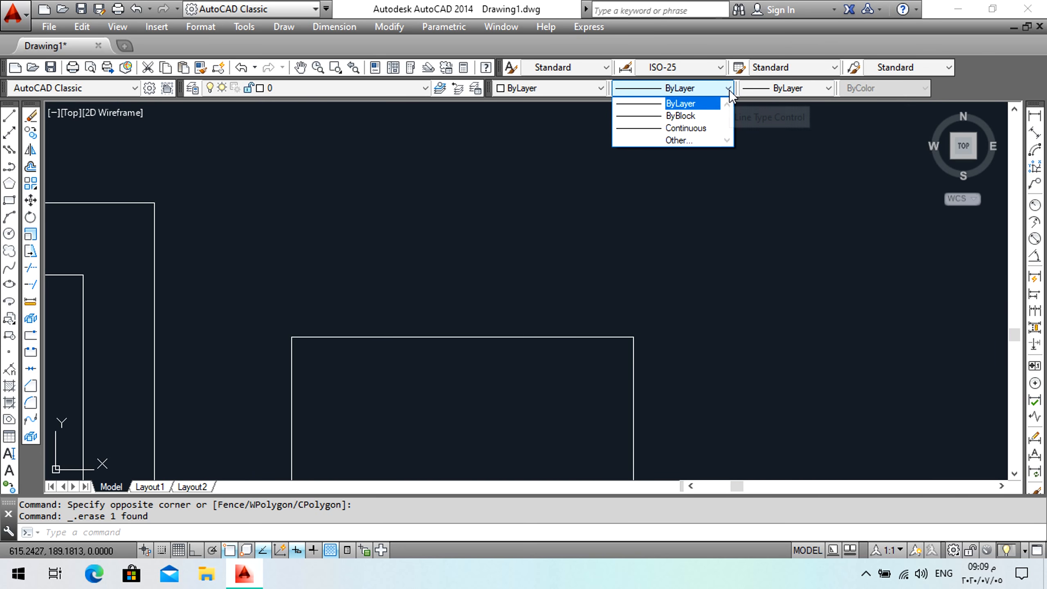
left_click(682, 141)
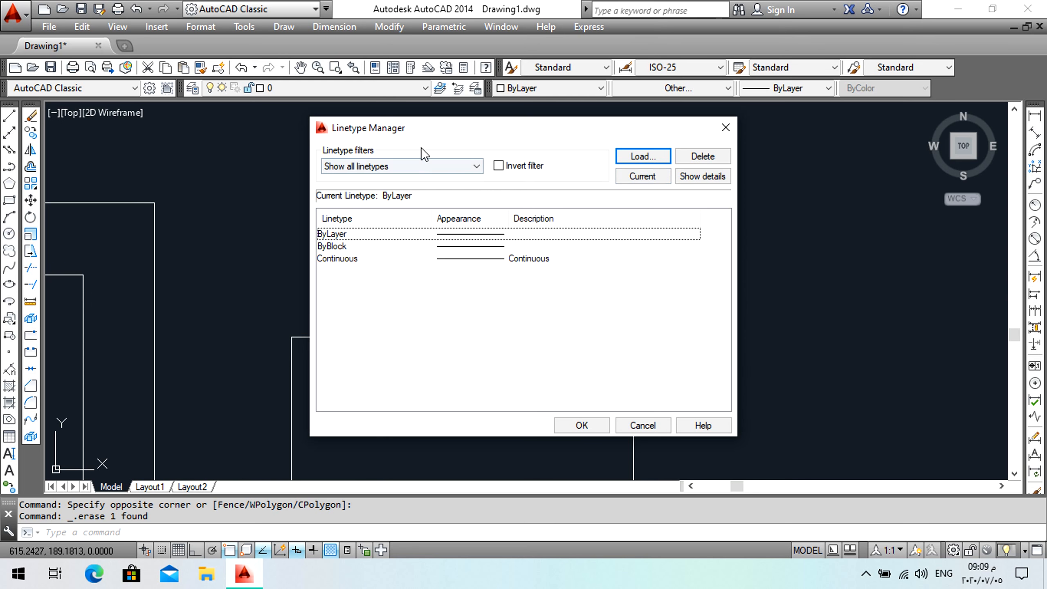
left_click(638, 156)
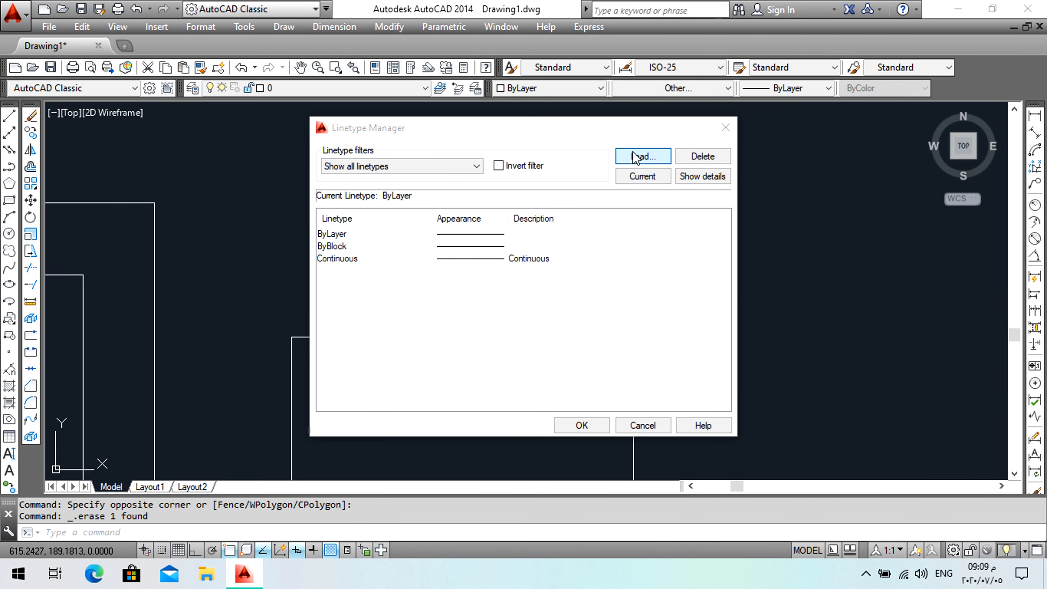
mouse_move(671, 249)
left_mouse_down()
mouse_move(659, 339)
mouse_move(675, 246)
left_mouse_up()
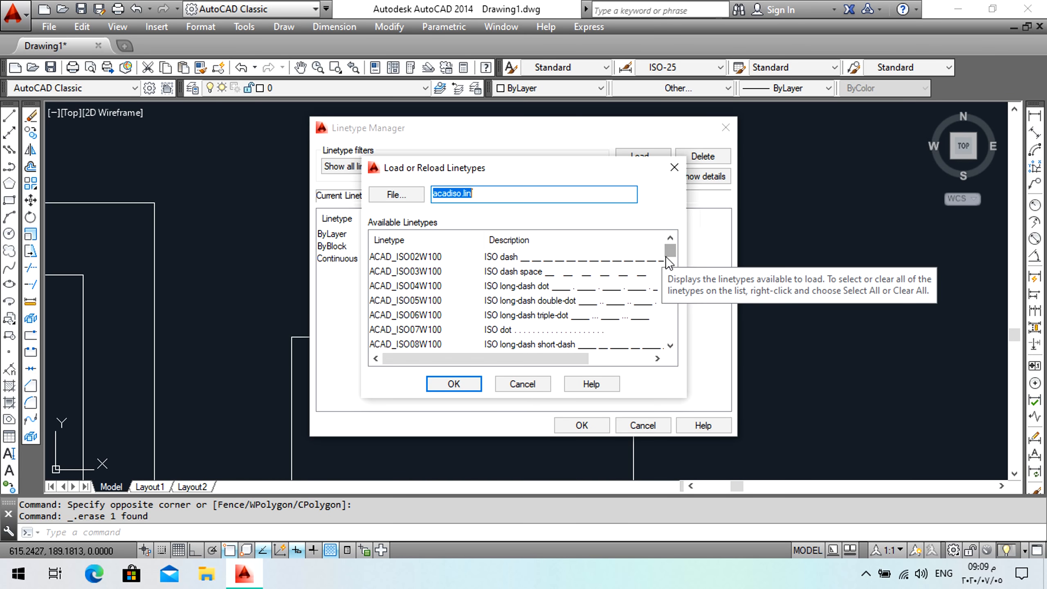
scroll(627, 305, "down", 1)
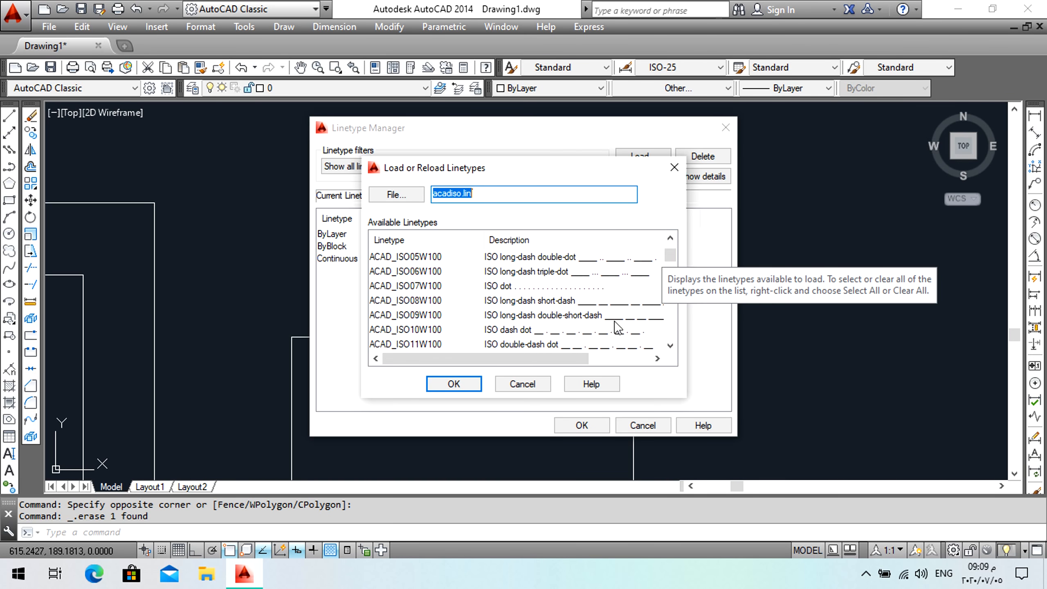
scroll(630, 271, "up", 1)
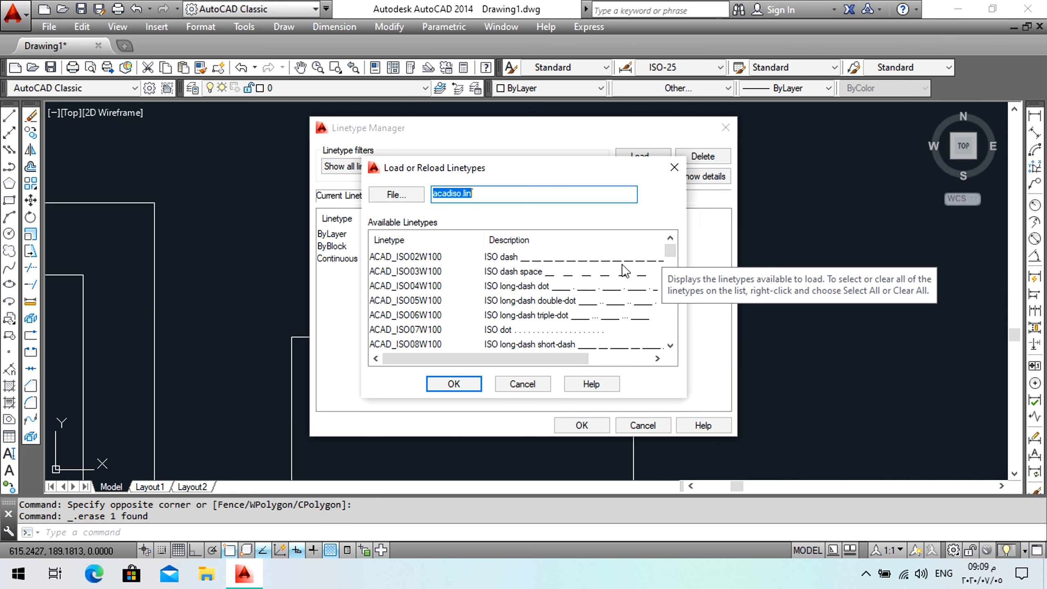
left_click(578, 262)
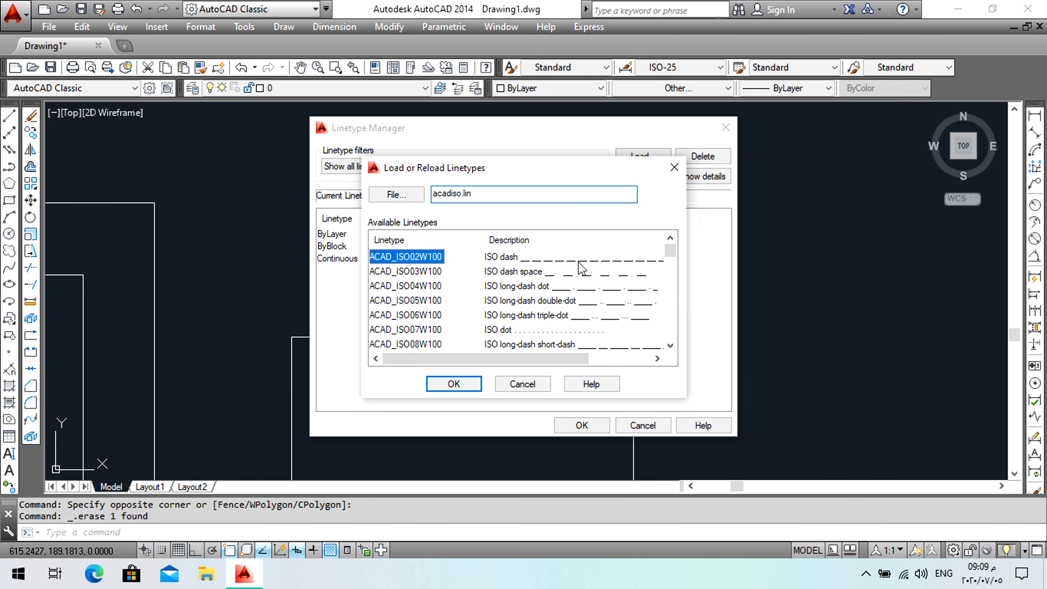
left_click(469, 388)
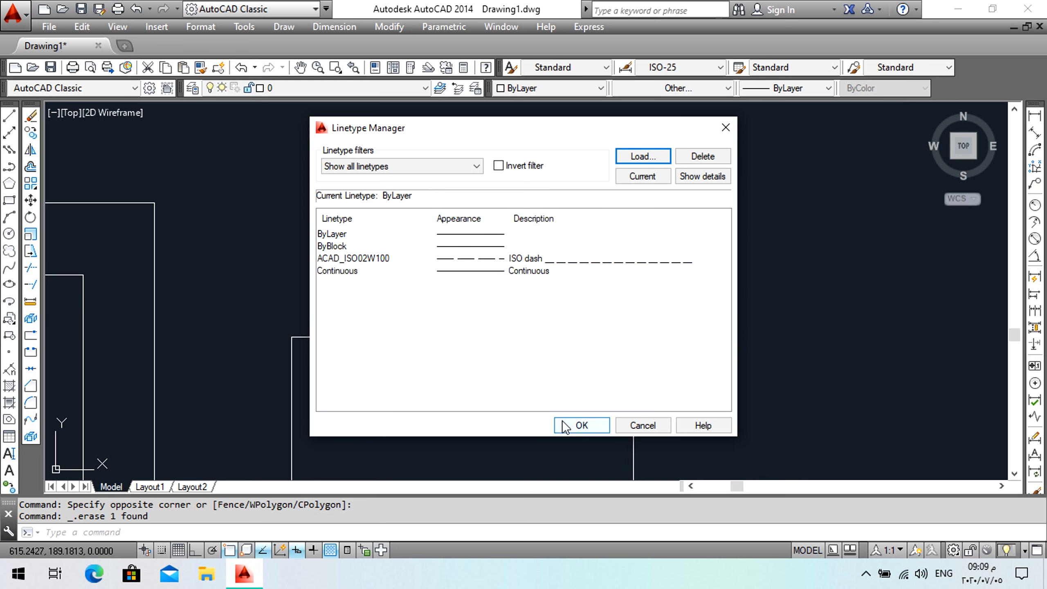
left_click(572, 426)
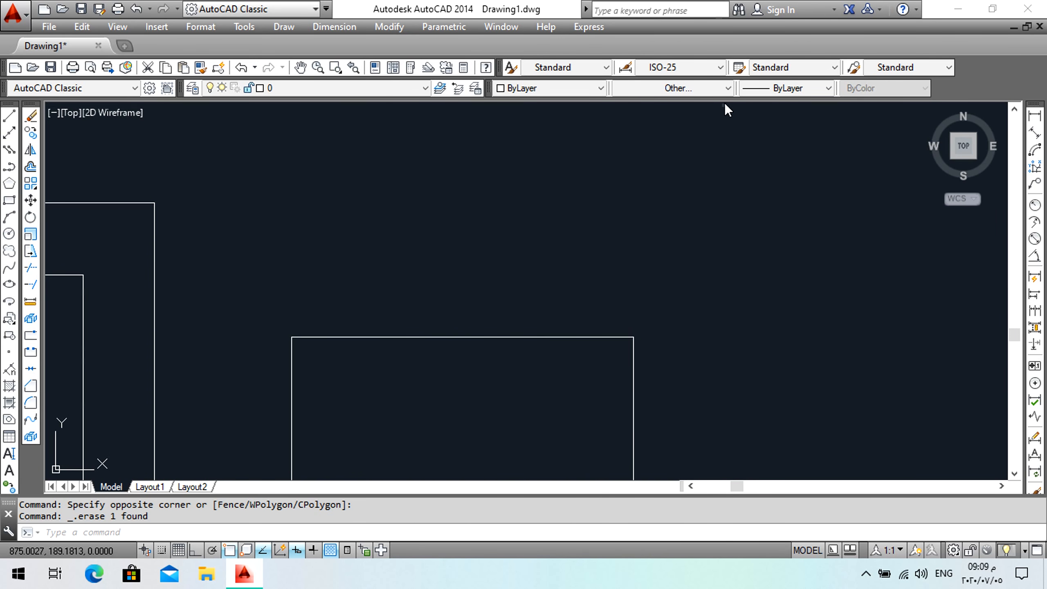
Make ACAD_ISO02W100 the current linetype and draw a horizontal dashed line above the right rectangle.
left_click(729, 92)
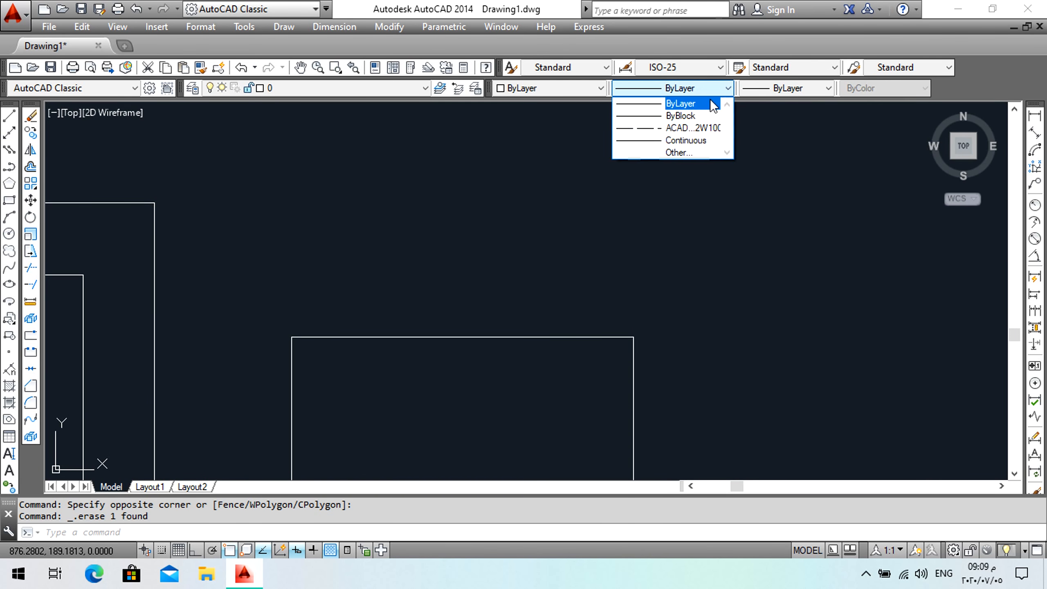
left_click(705, 129)
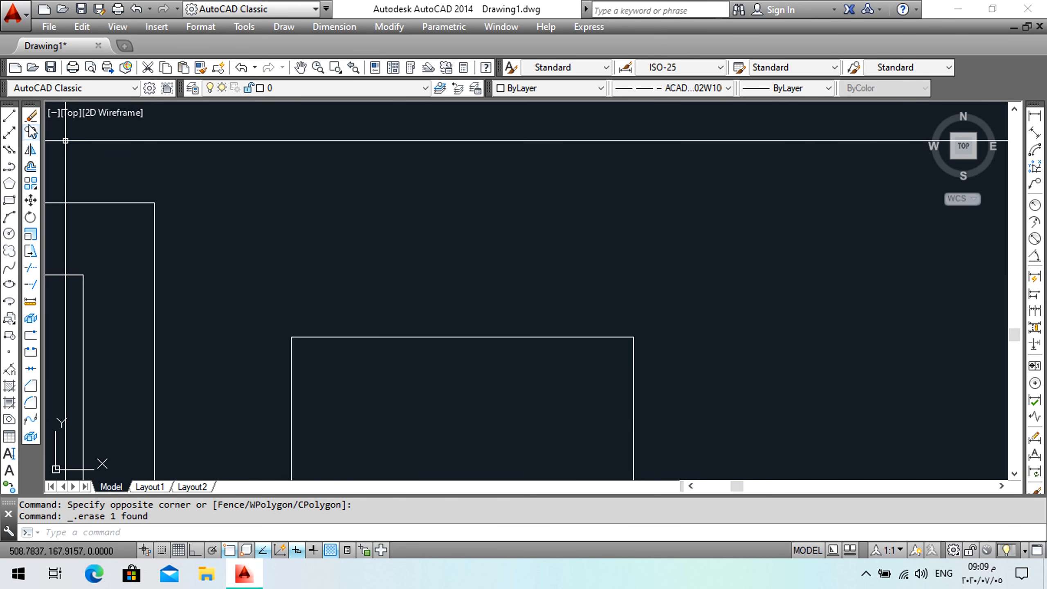
left_click(8, 117)
left_click(277, 239)
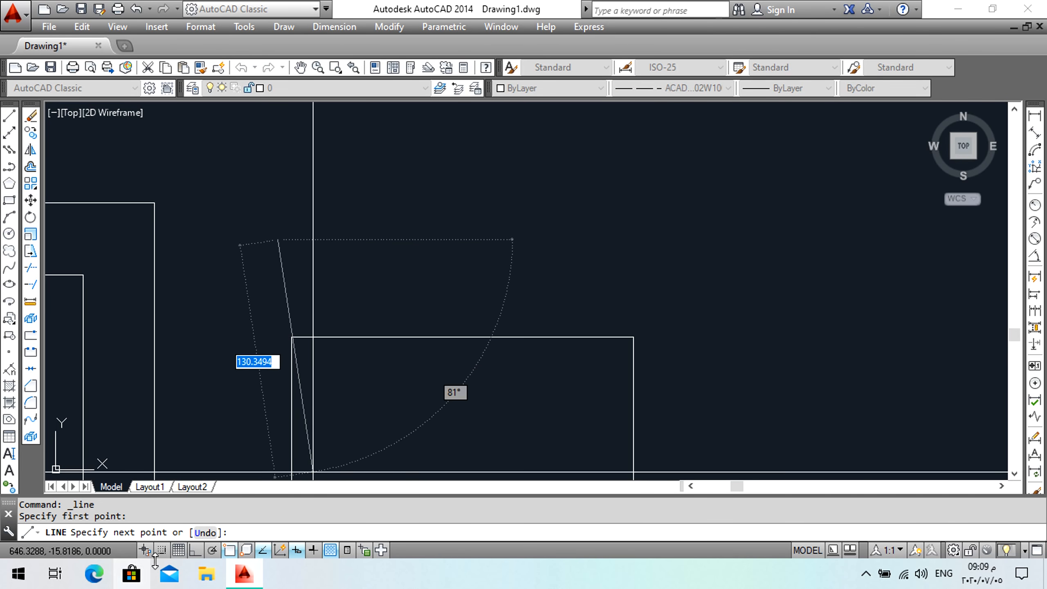
left_click(202, 549)
left_click(733, 239)
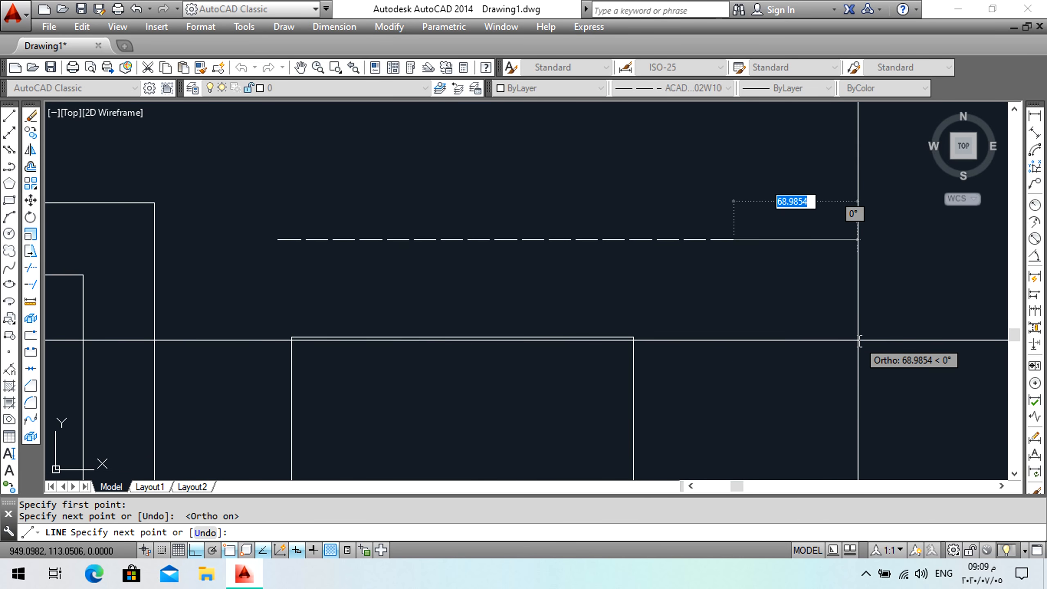
key("Return")
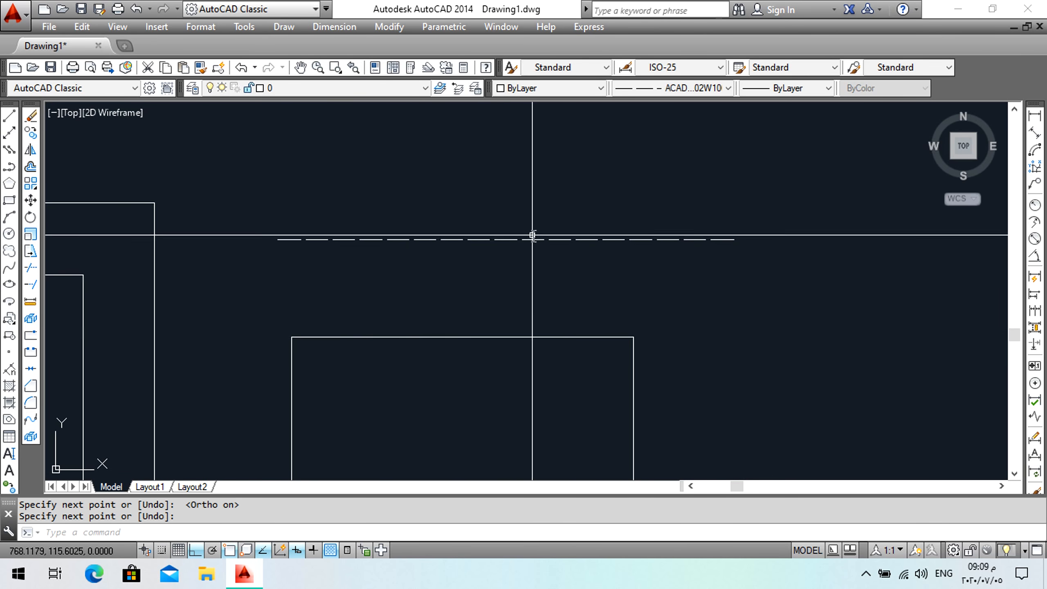
left_click(519, 211)
left_click(485, 259)
key("Escape")
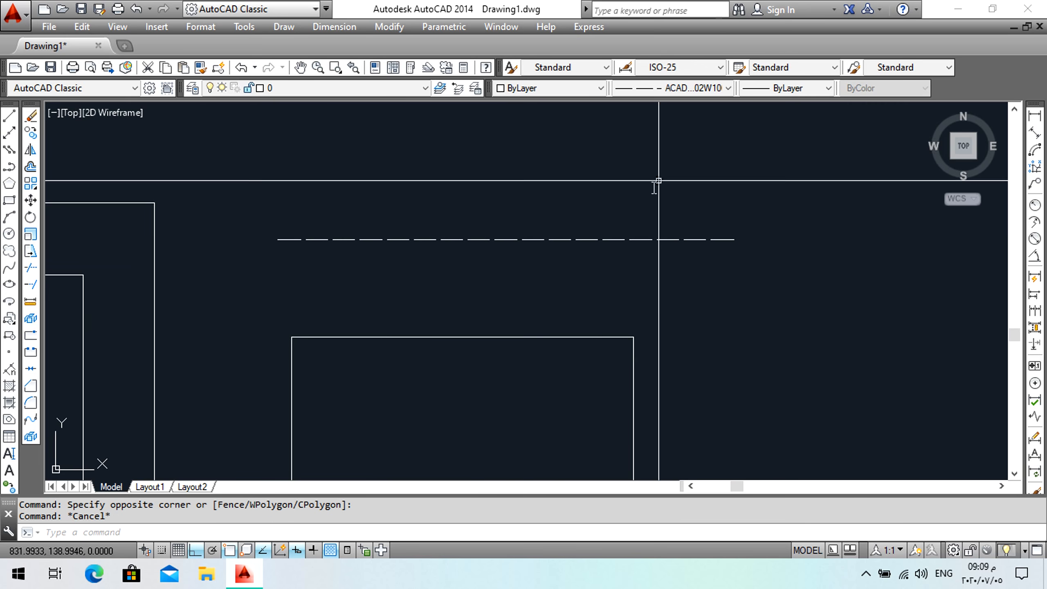
Set the current linetype back to ByLayer and draw a continuous horizontal line above the dashed line.
left_click(726, 88)
left_click(695, 105)
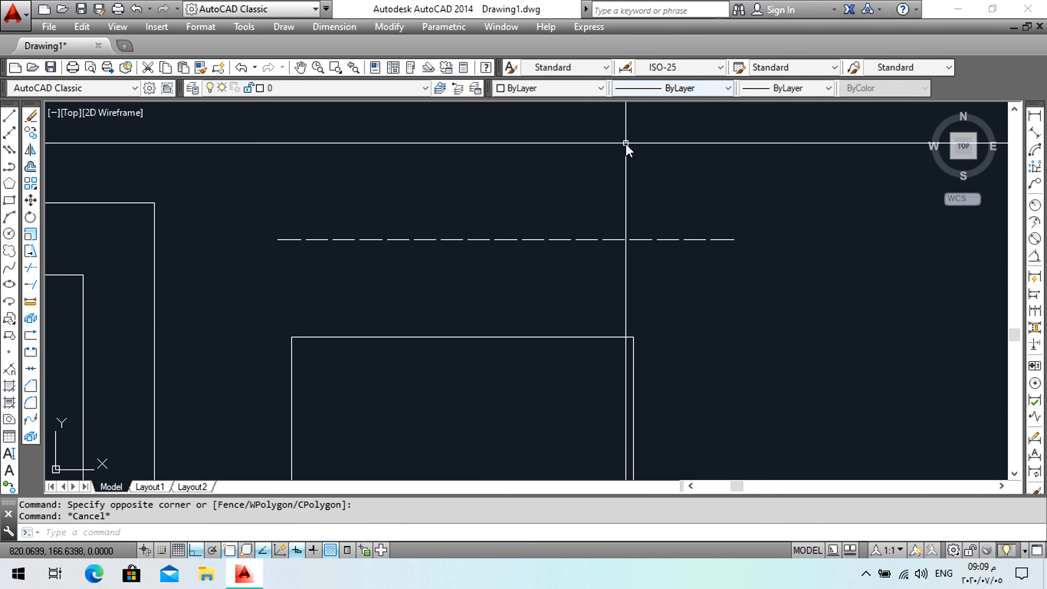
left_click(9, 115)
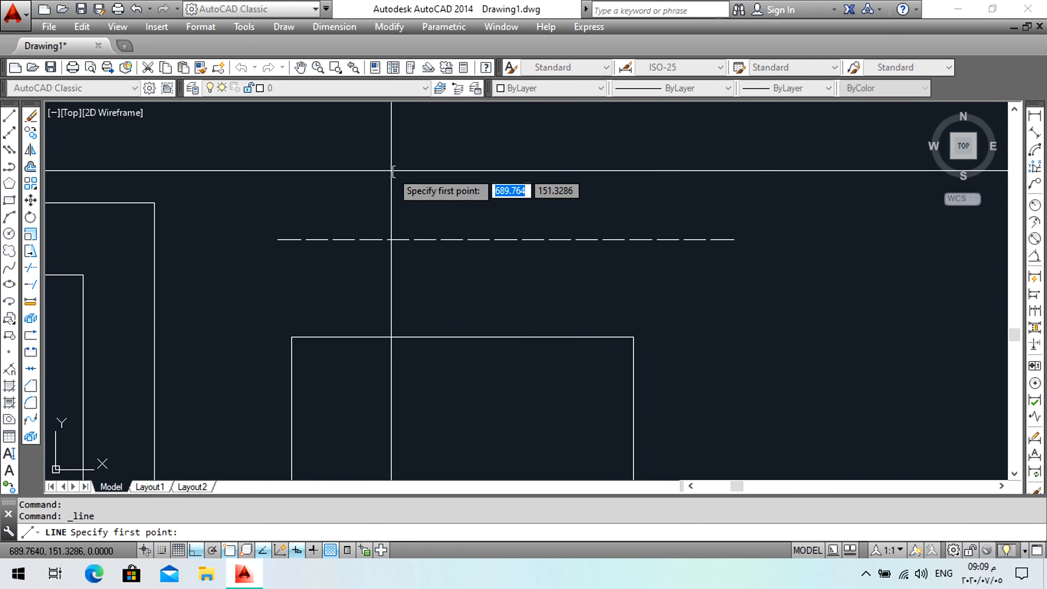
left_click(362, 169)
left_click(822, 169)
key("Return")
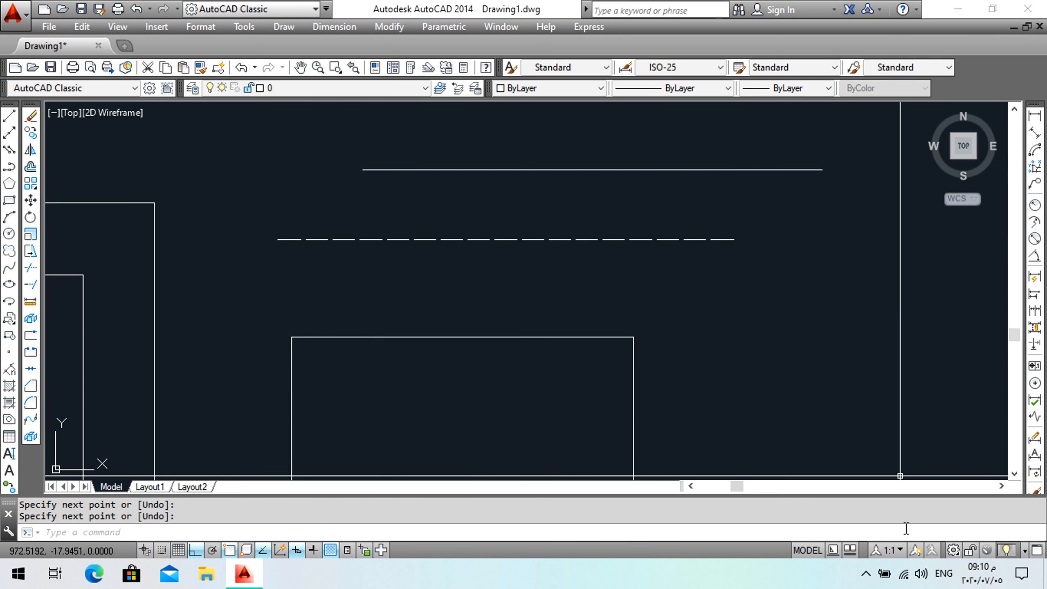
left_click(866, 543)
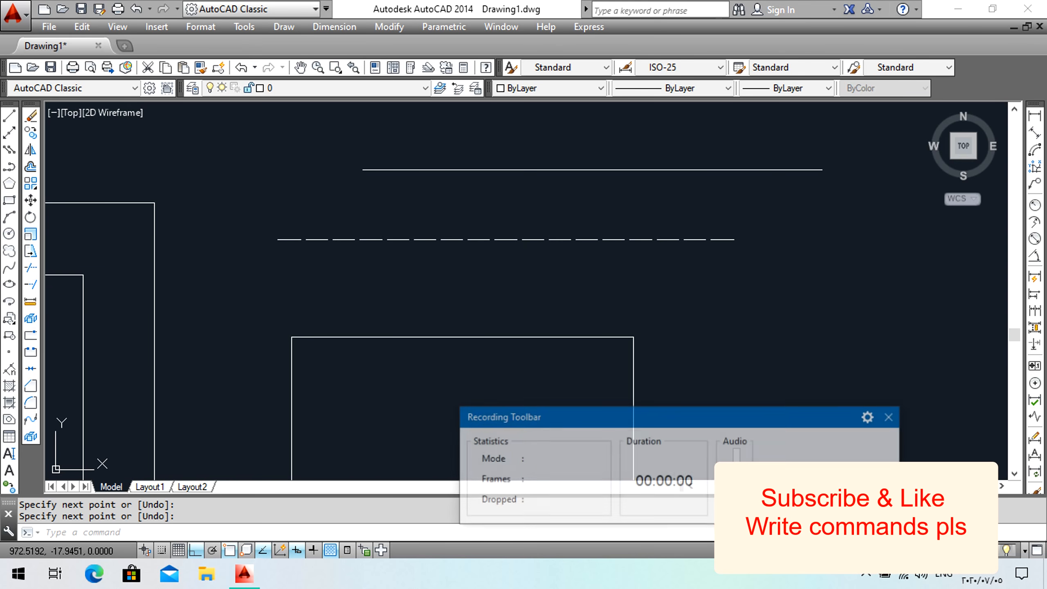